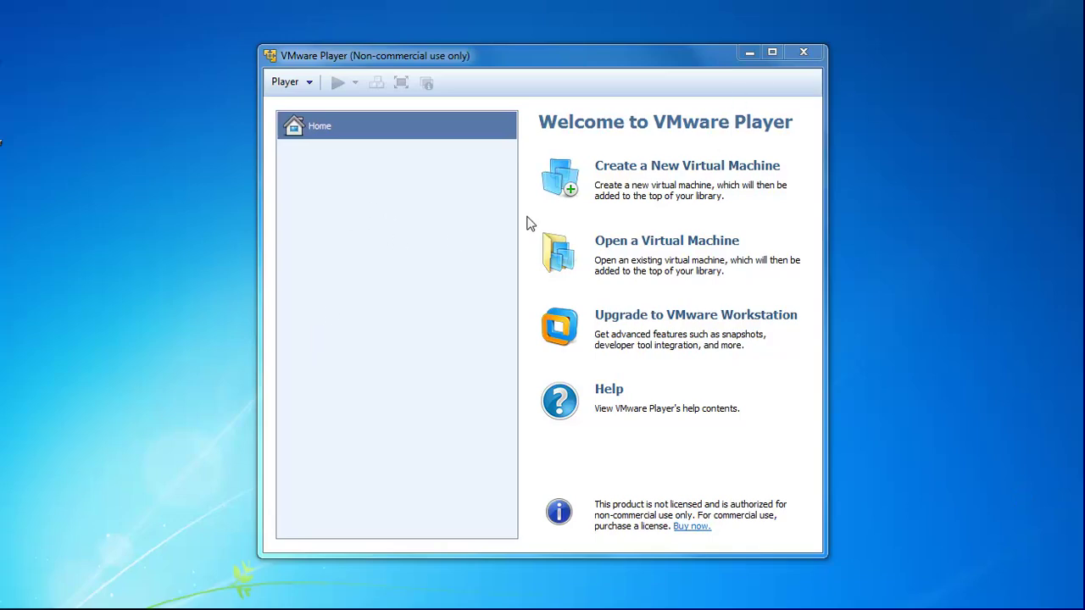
Step: Start a new virtual machine from an installer disc image, then select the Windows 8 (J:) drive in a File Explorer window
left_click(678, 168)
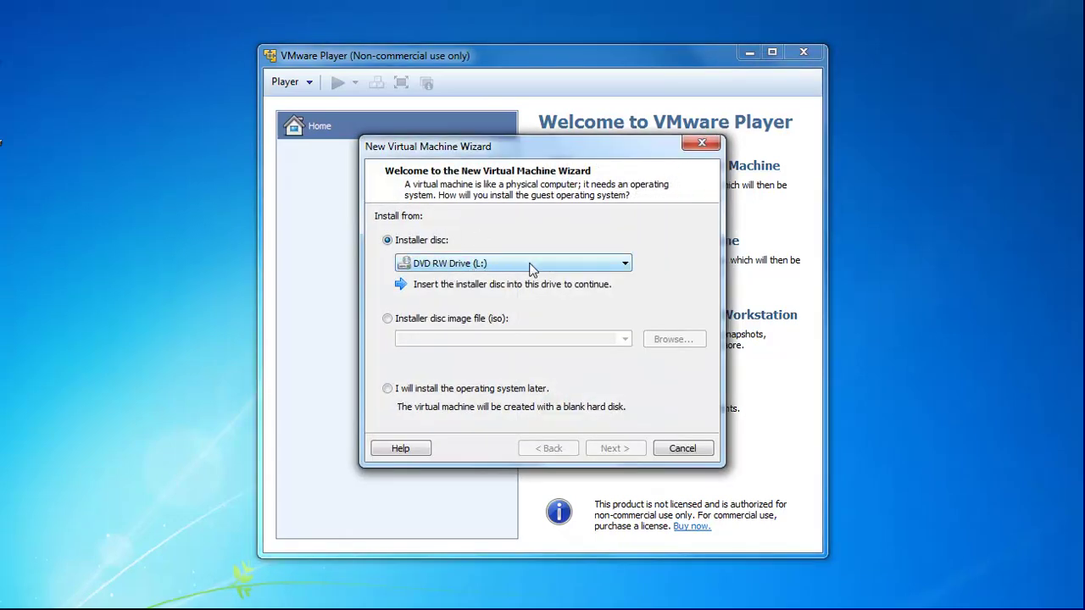
left_click(388, 320)
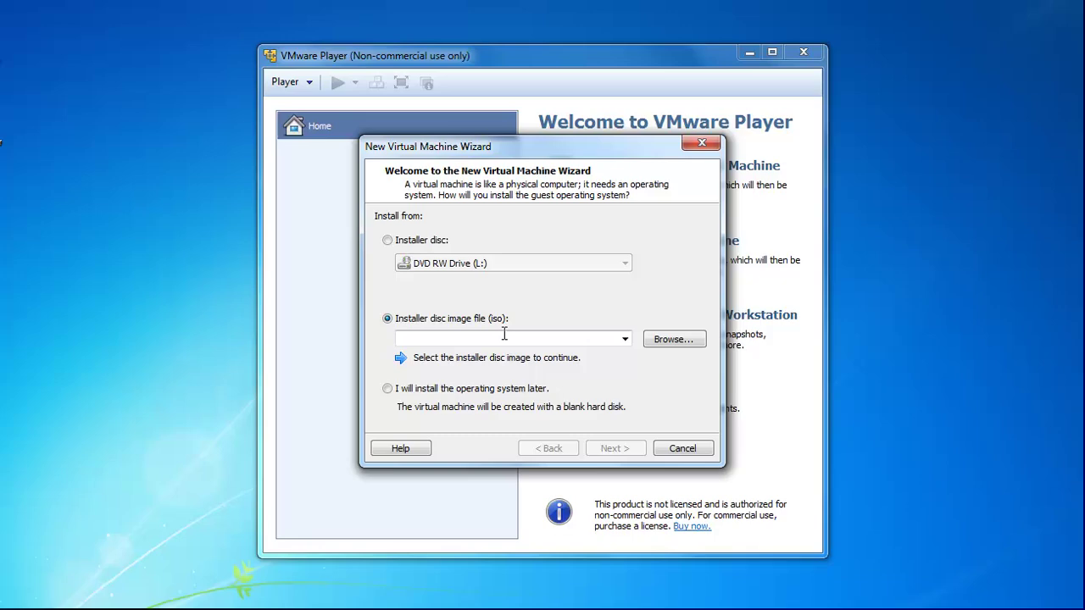
left_click(675, 350)
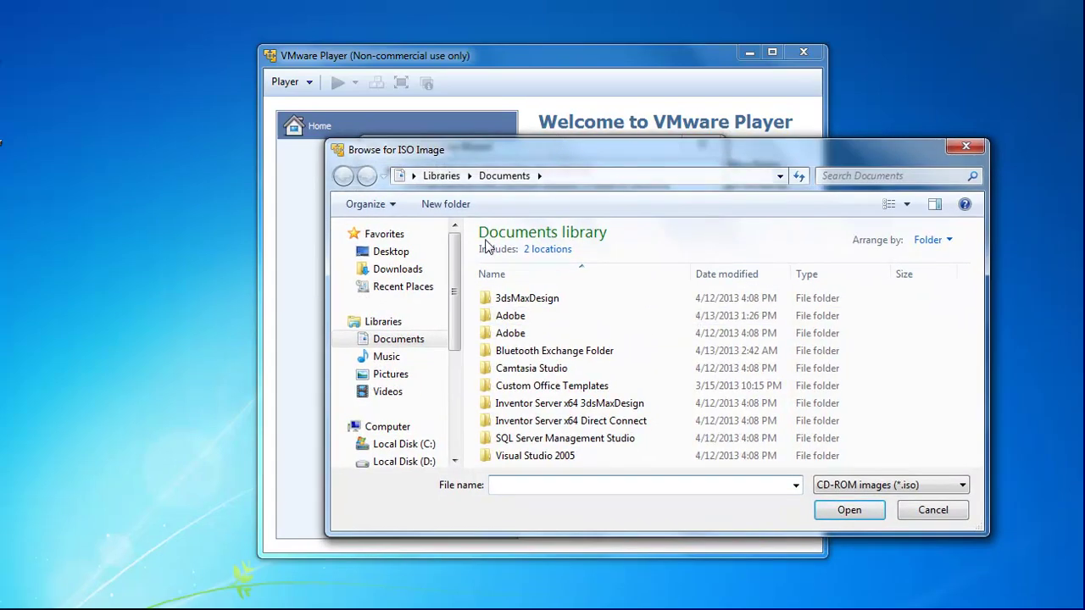
left_click_drag(459, 263, 460, 350)
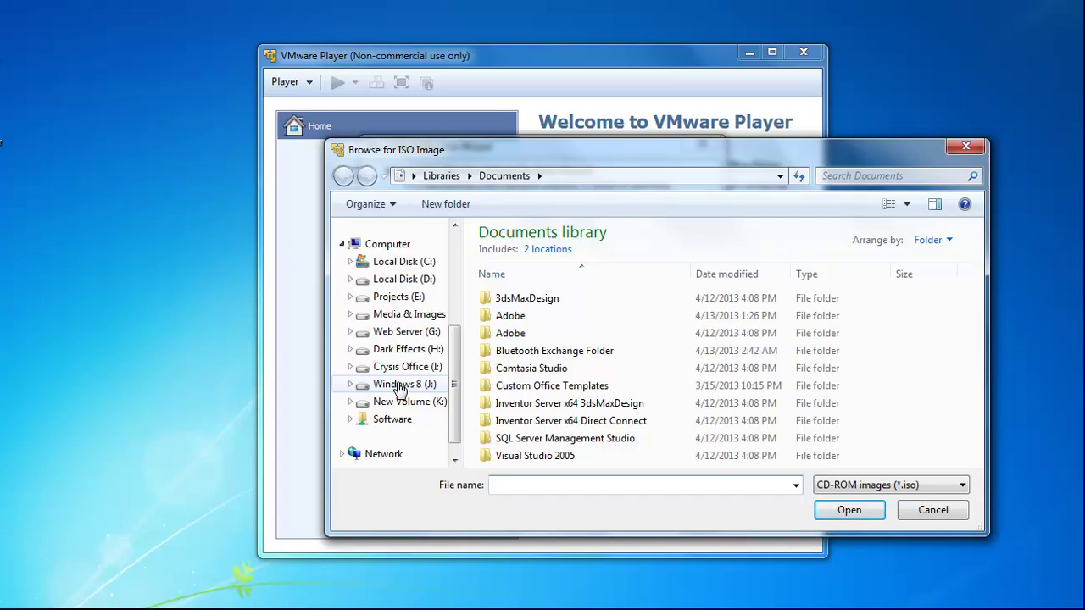
key("super+e")
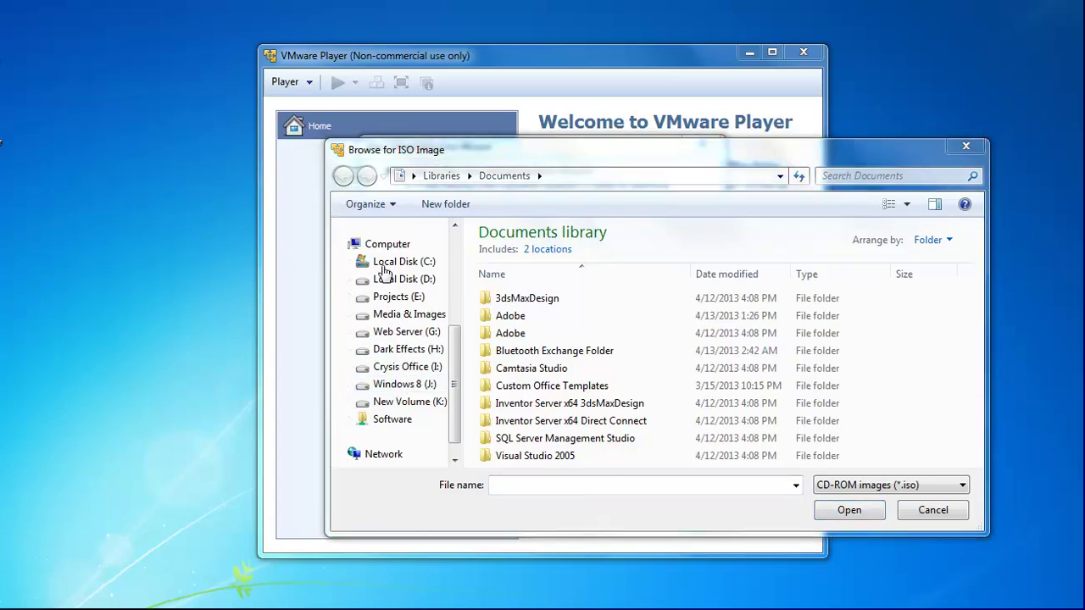
left_click(690, 322)
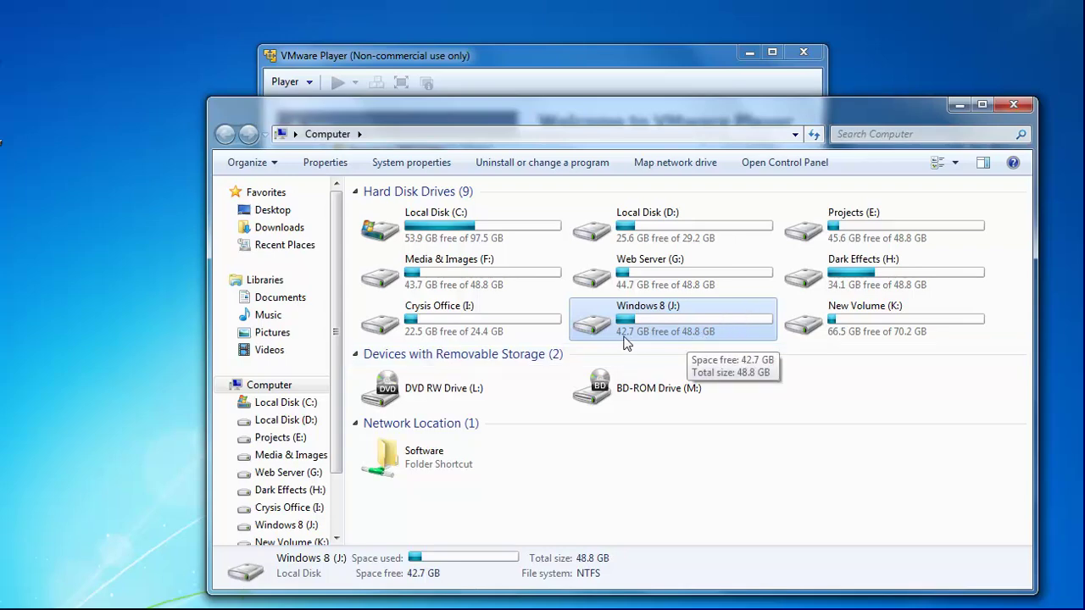
Step: On drive J:, permanently delete the X86 Windows 8 ISO and select the remaining X64 ISO
double_click(685, 332)
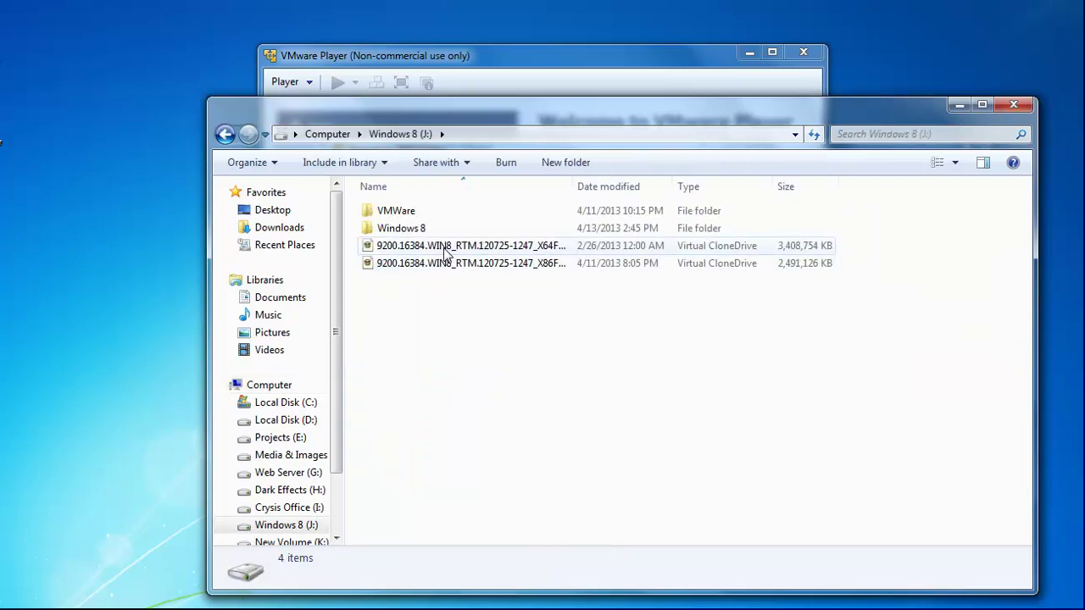
left_click_drag(574, 185, 649, 184)
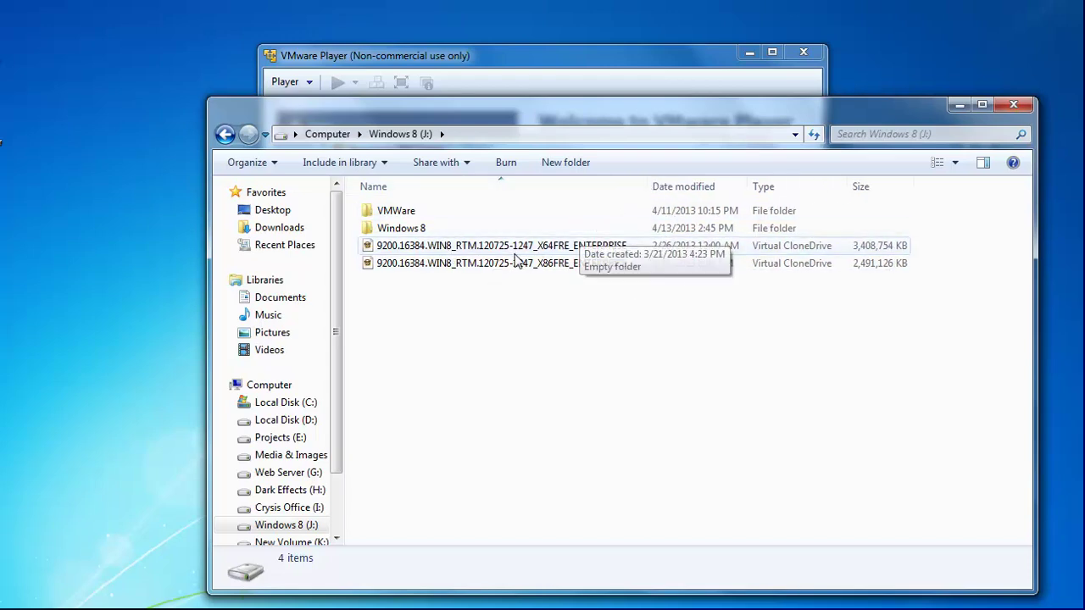
left_click(585, 265)
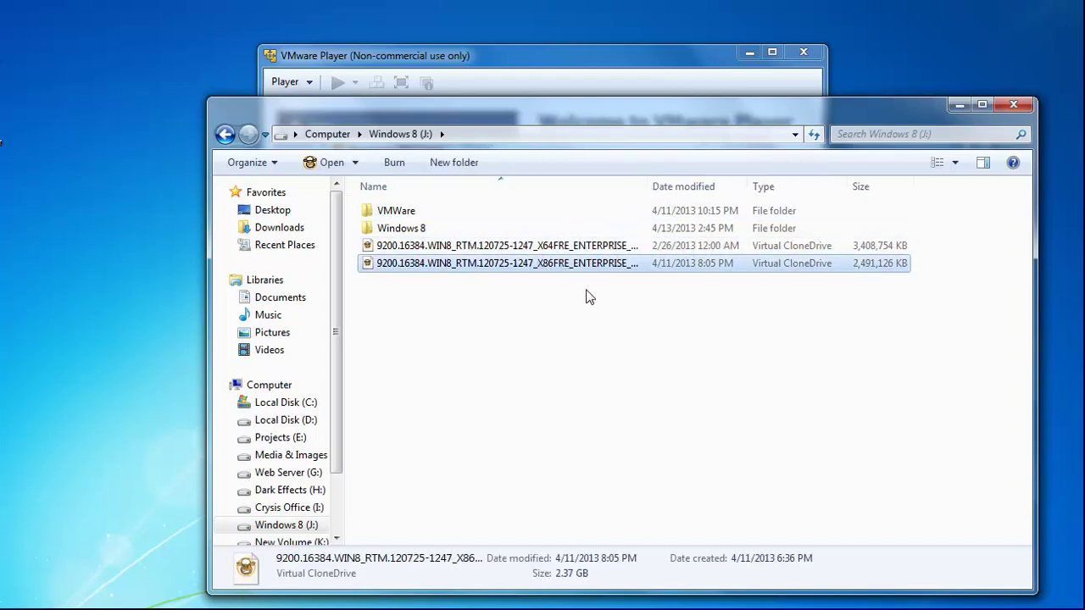
key("shift+Delete")
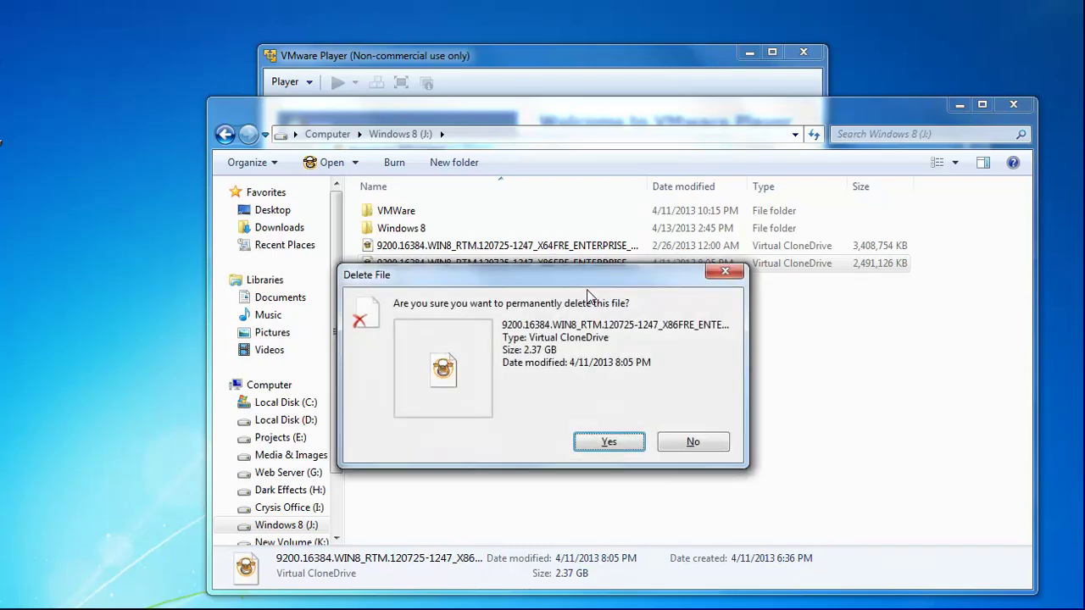
left_click(630, 450)
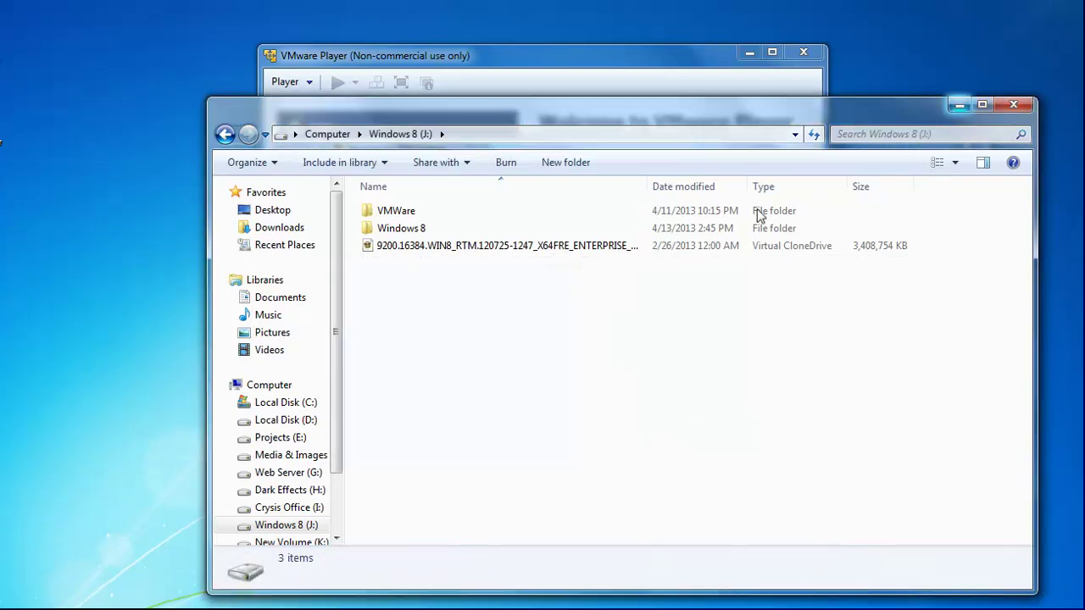
left_click(568, 247)
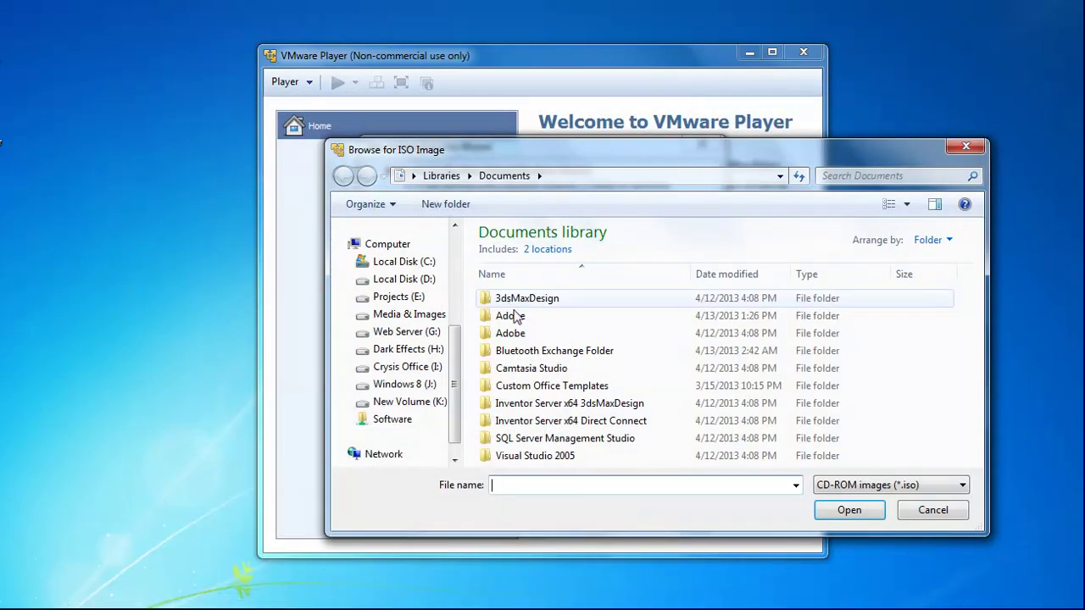
Step: Pick the X64 Windows 8 ISO on J:, then choose to install the operating system later
left_click(422, 384)
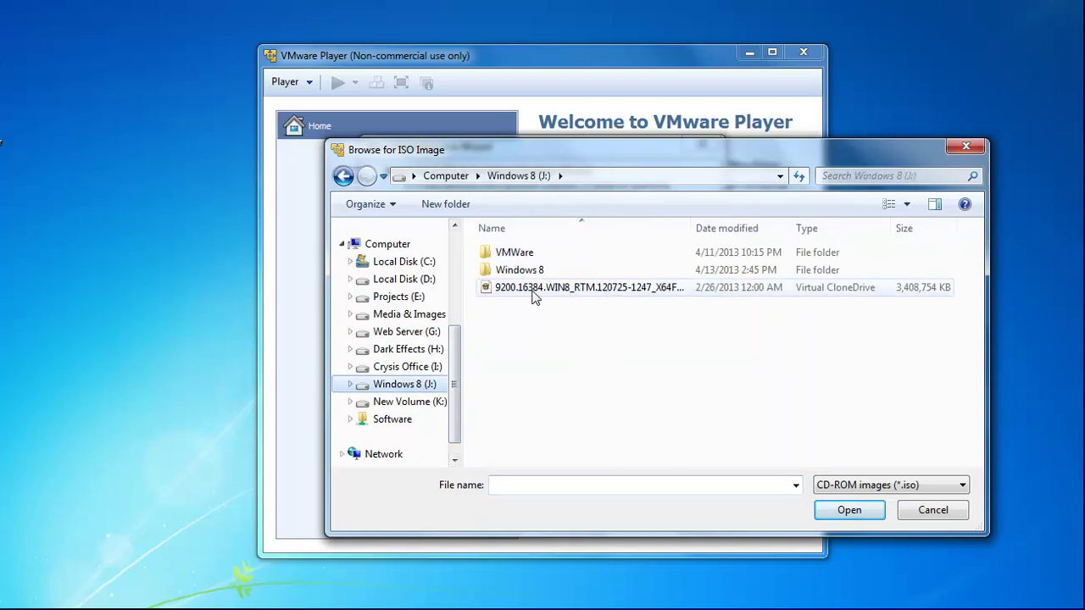
left_click(583, 291)
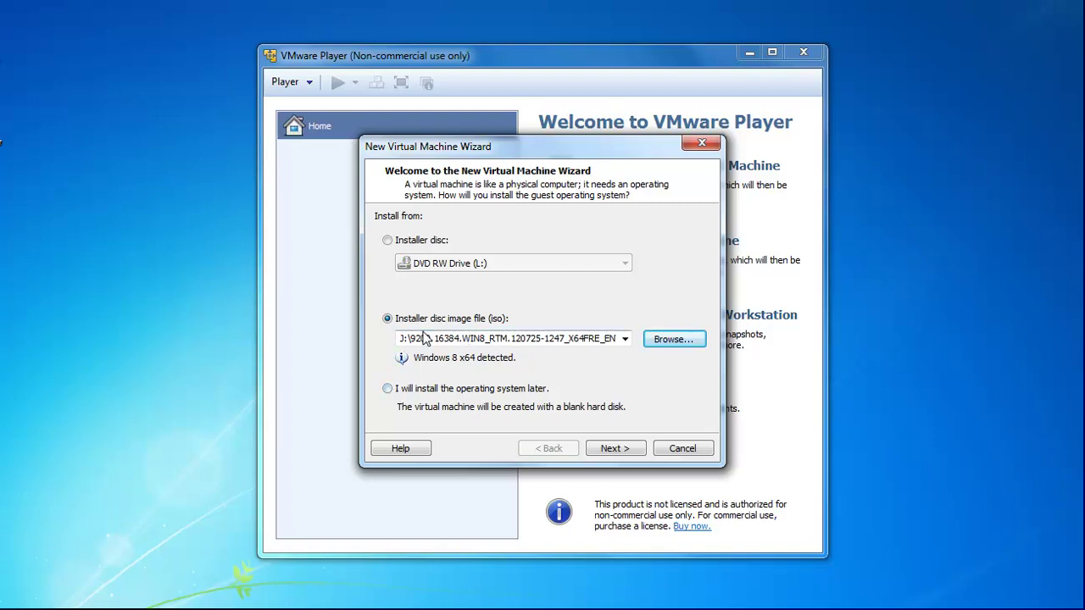
left_click(397, 390)
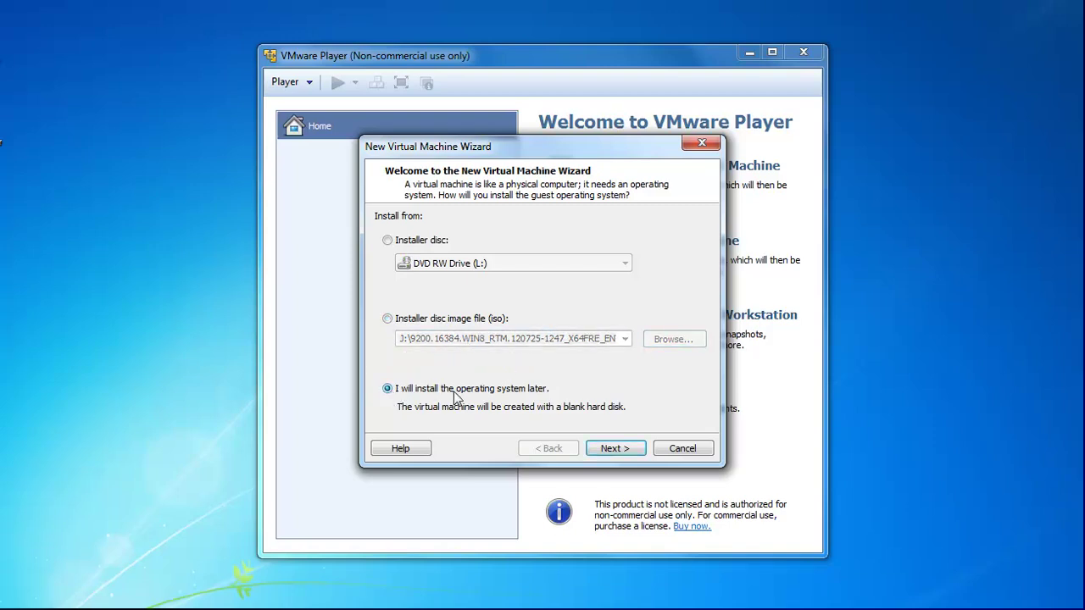
left_click(616, 449)
Step: Set the guest version to Windows 8 x64 and continue to machine naming
left_click(488, 342)
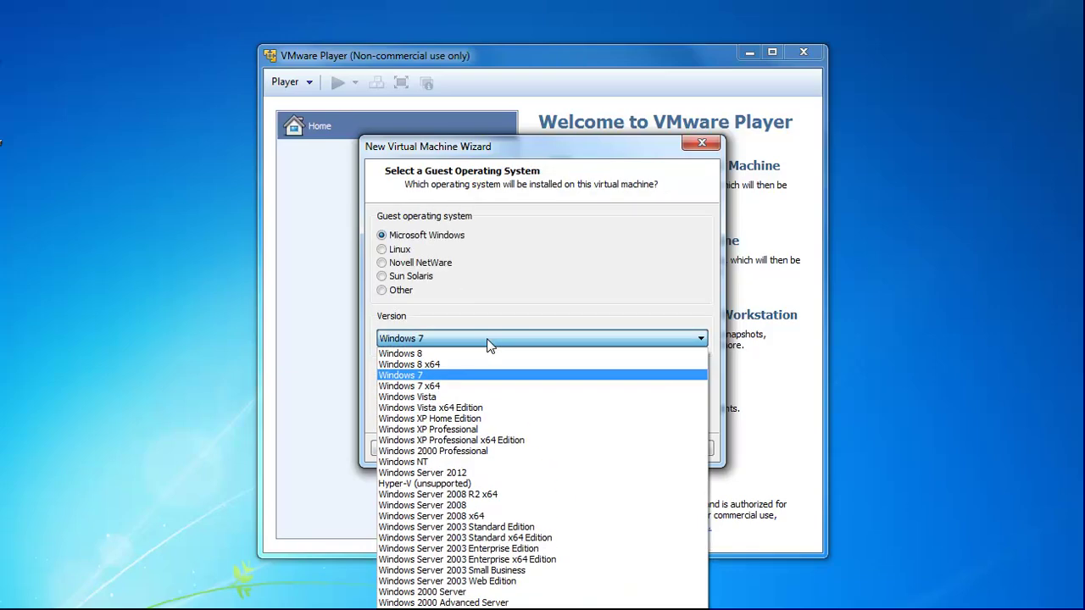
left_click(470, 367)
left_click(432, 341)
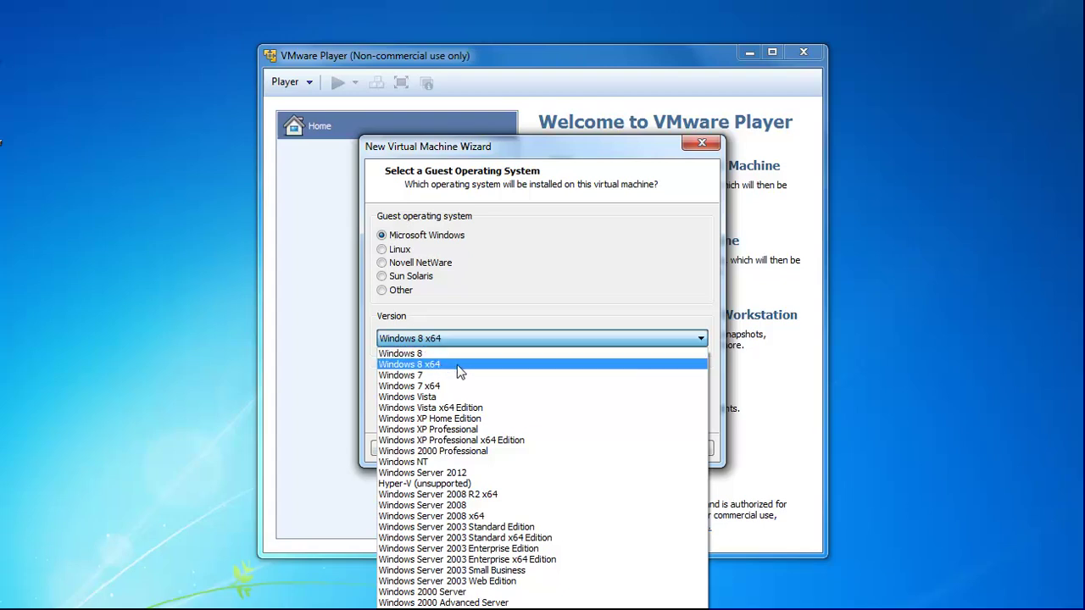
left_click(457, 364)
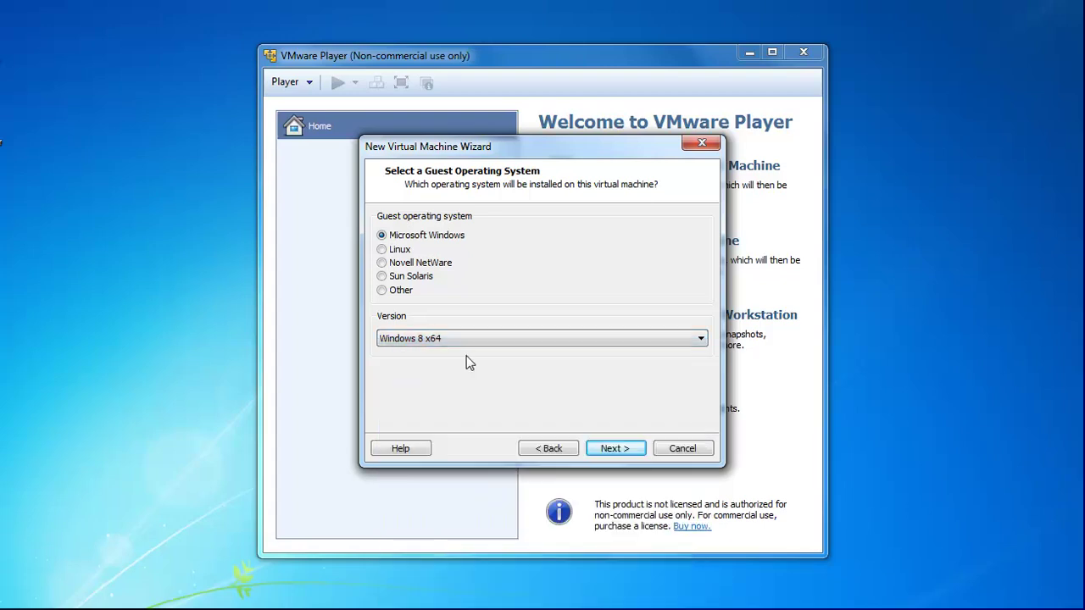
left_click(611, 449)
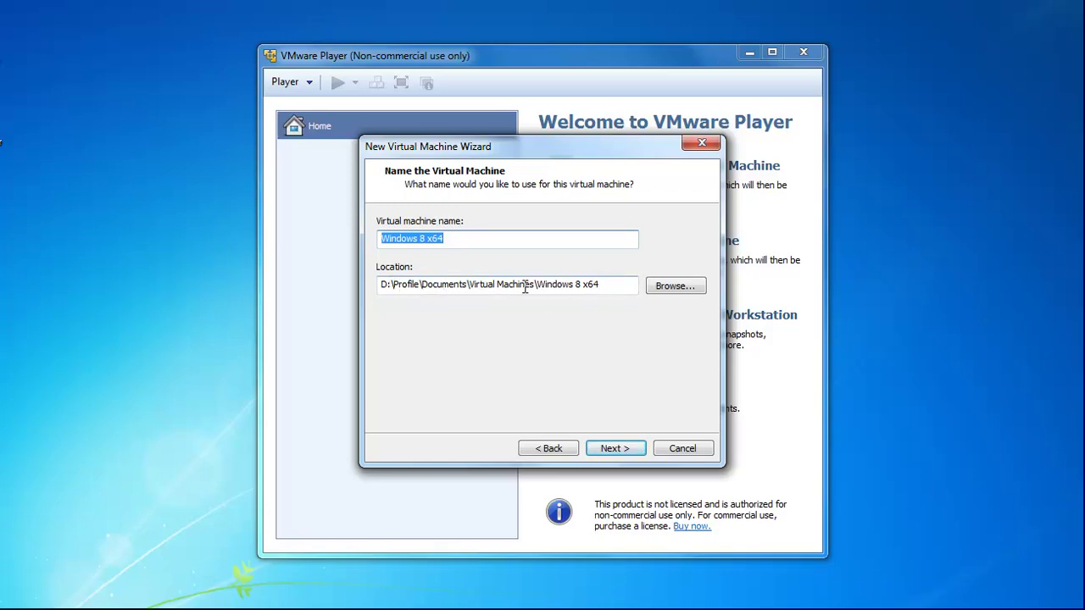
Step: Set the machine's storage location to J:\Windows 8
left_click(657, 291)
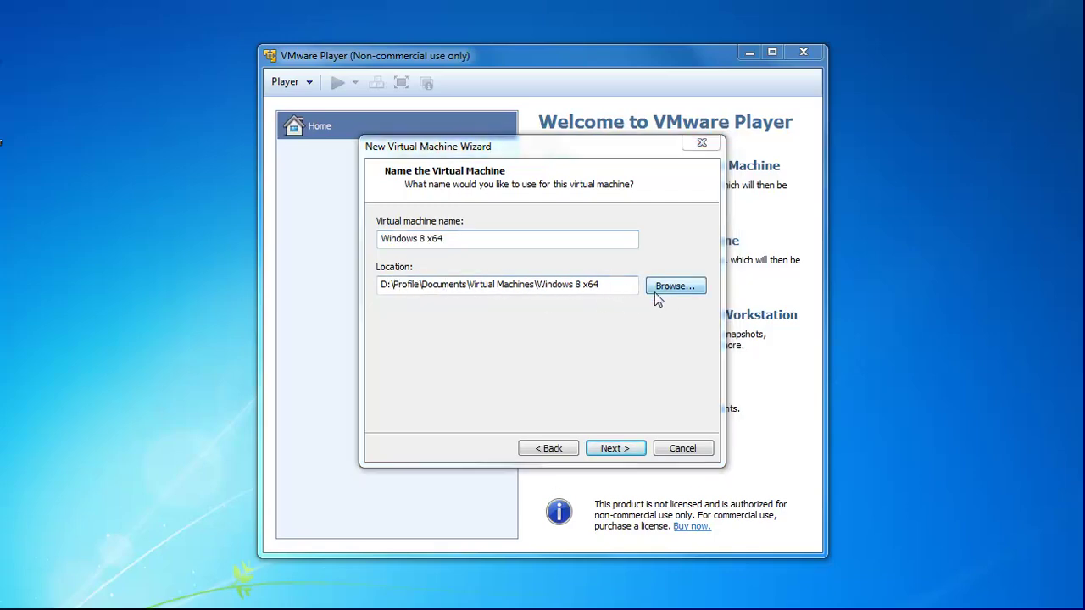
left_click(442, 399)
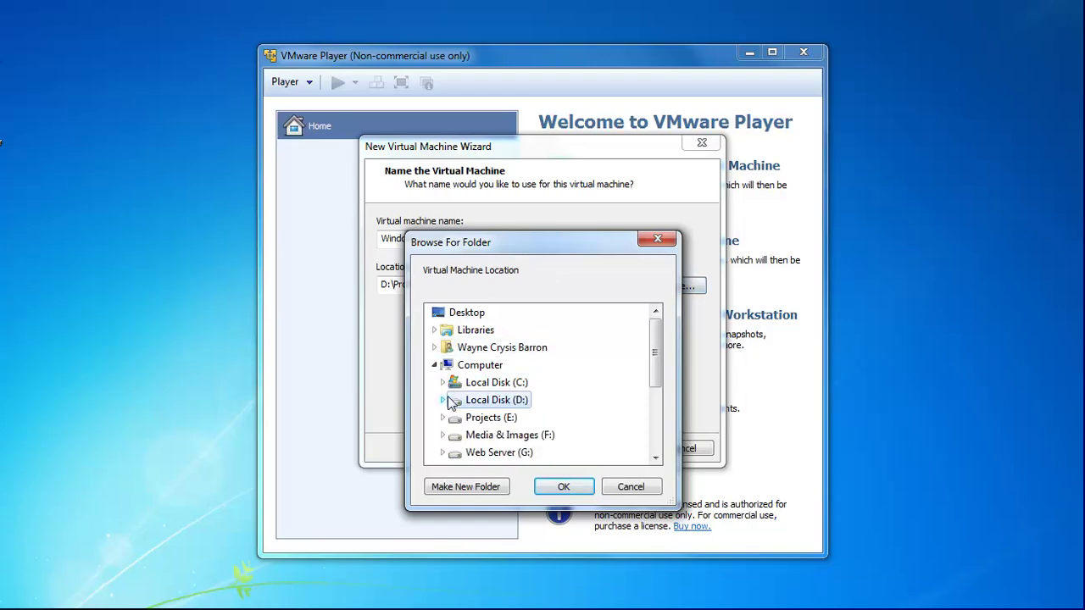
scroll(582, 376, "down", 1)
scroll(582, 376, "down", 2)
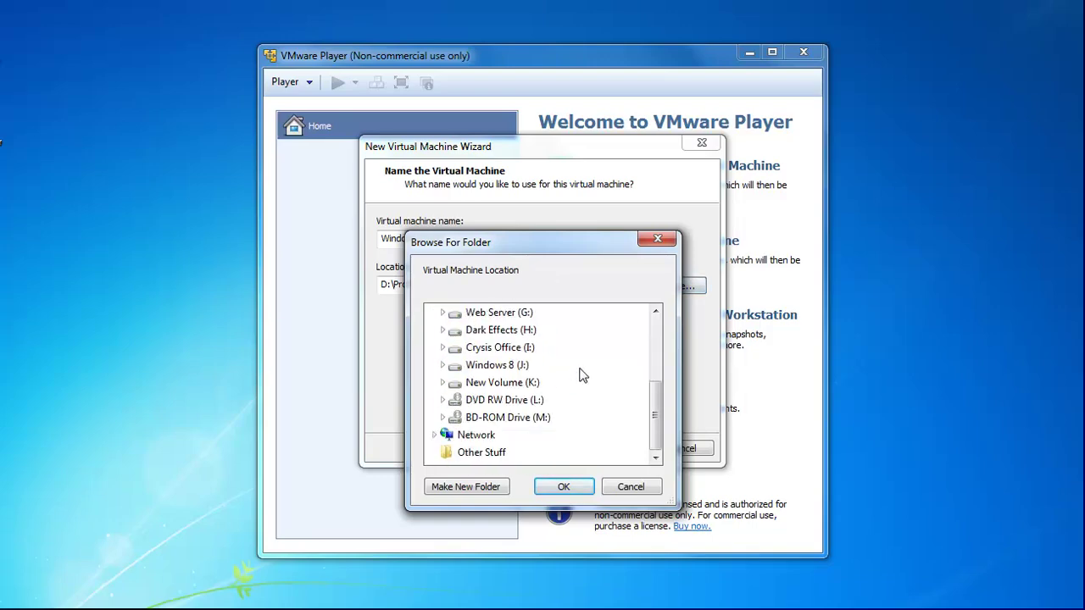
left_click(442, 370)
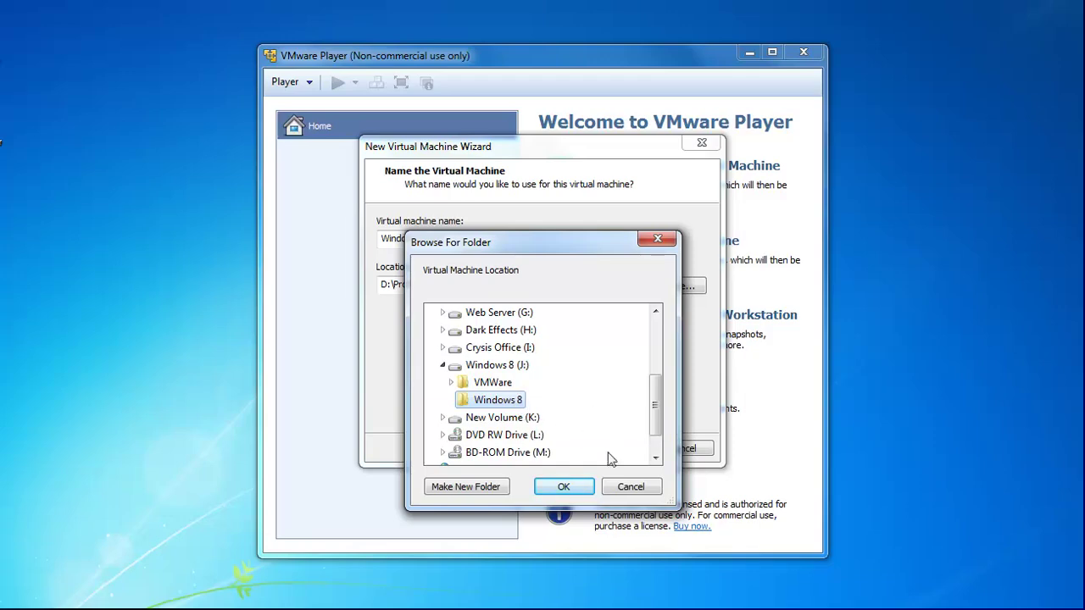
left_click(563, 487)
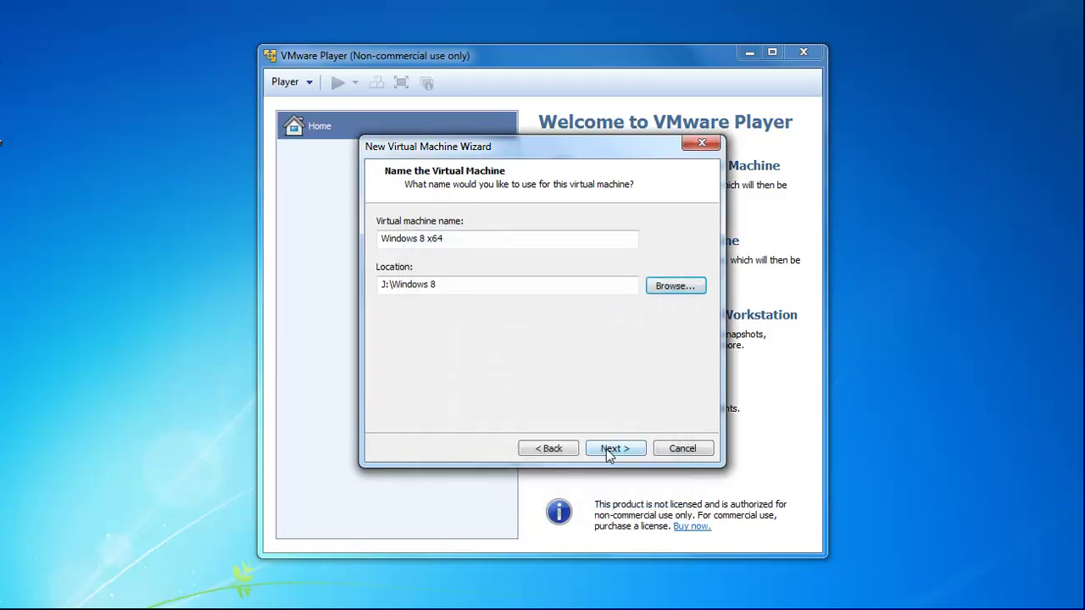
Step: Remove 'x64' so the machine is named 'Windows 8', and continue to disk capacity
double_click(434, 238)
key("BackSpace")
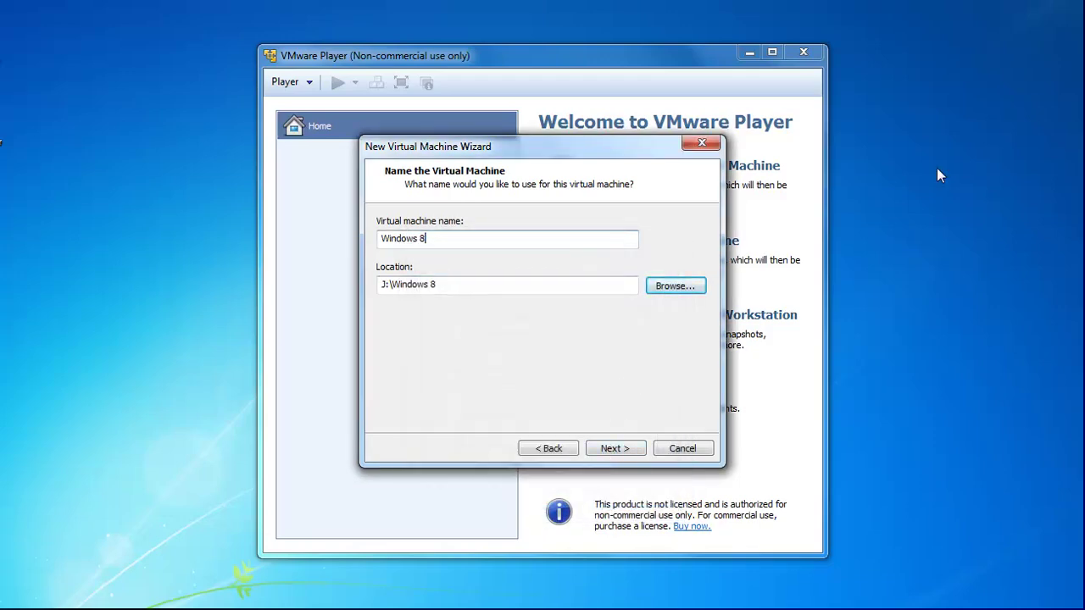
left_click(611, 449)
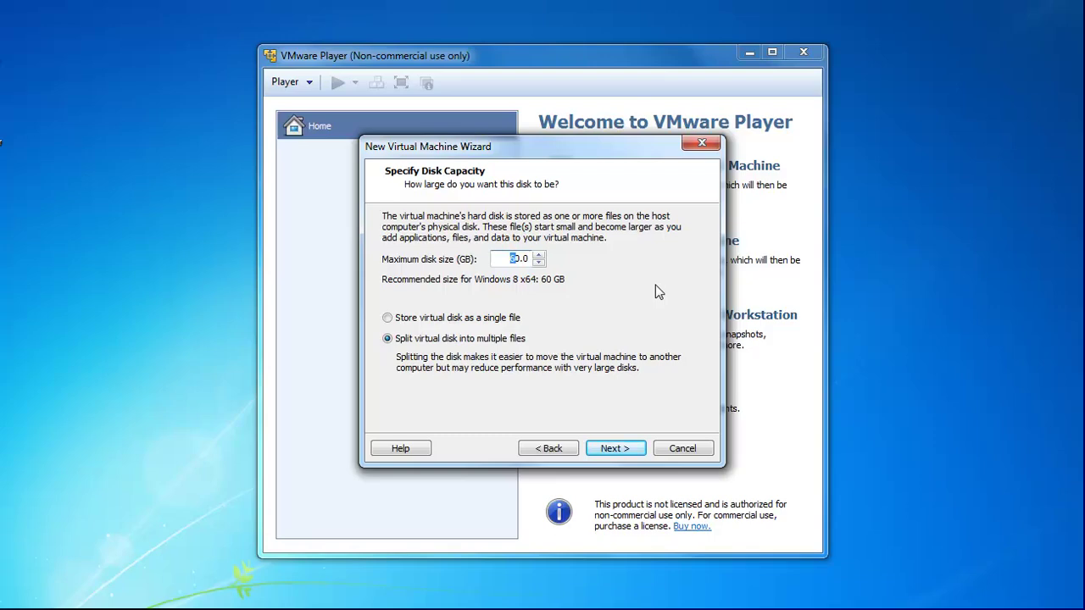
Step: Enter 35 GB as the maximum disk size, keeping the disk split into multiple files
type("35")
Step: Finish creating the Windows 8 x64 machine from the summary page and open its settings
left_click(621, 449)
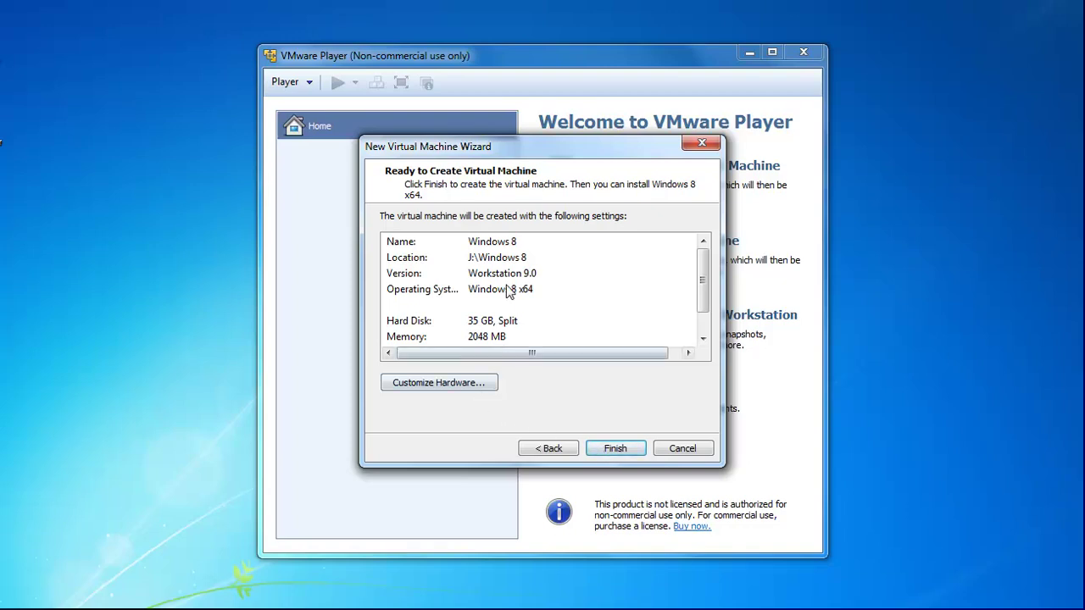
mouse_move(699, 263)
left_mouse_down()
mouse_move(703, 281)
mouse_move(702, 260)
mouse_move(703, 270)
left_mouse_up()
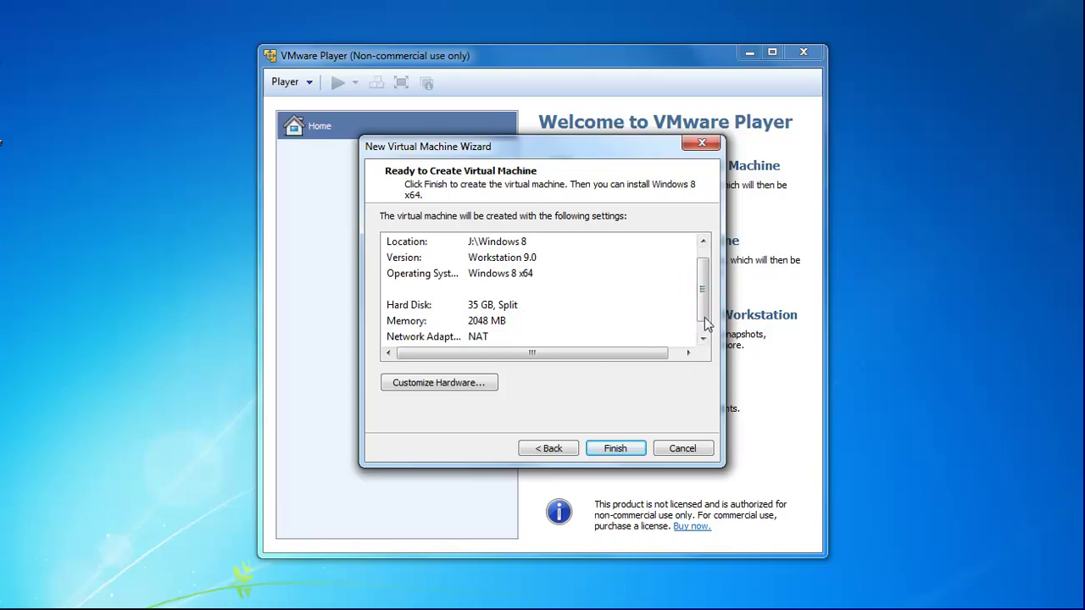
mouse_move(706, 321)
left_mouse_down()
mouse_move(703, 270)
mouse_move(708, 310)
left_mouse_up()
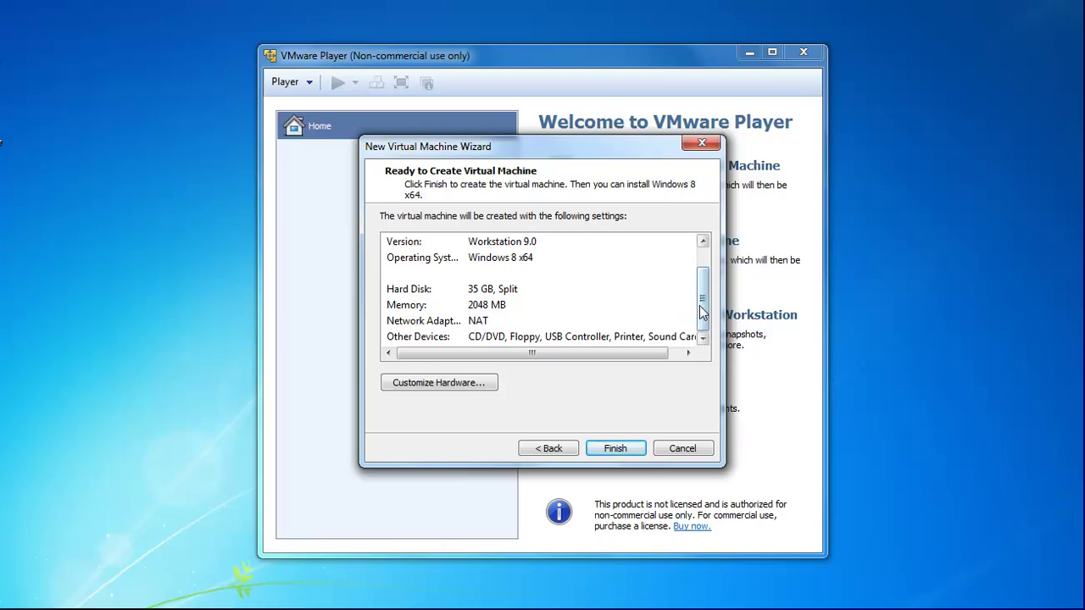
left_click(617, 450)
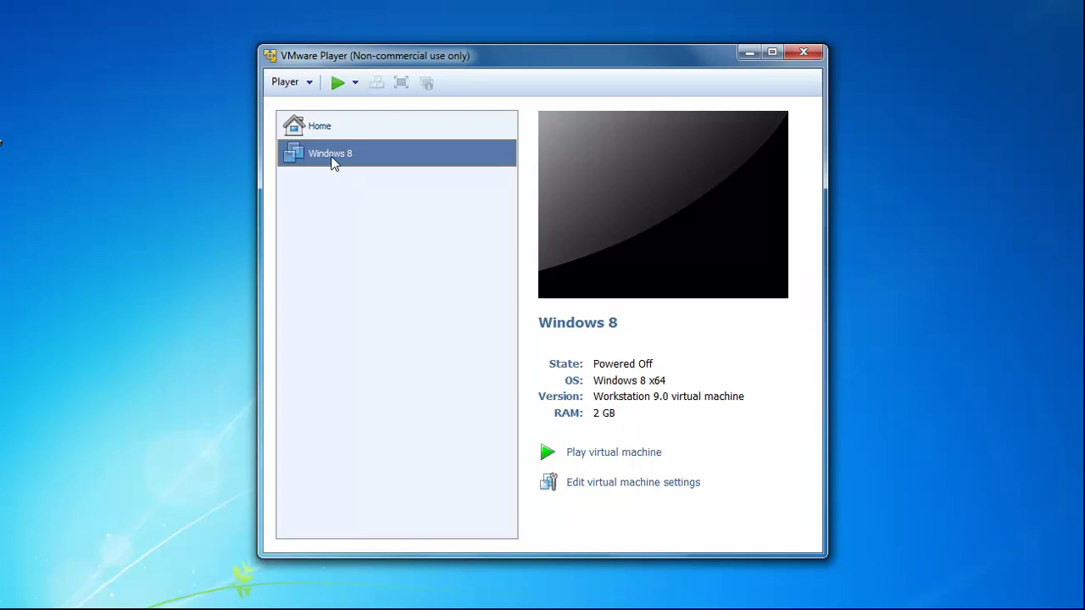
left_click(611, 490)
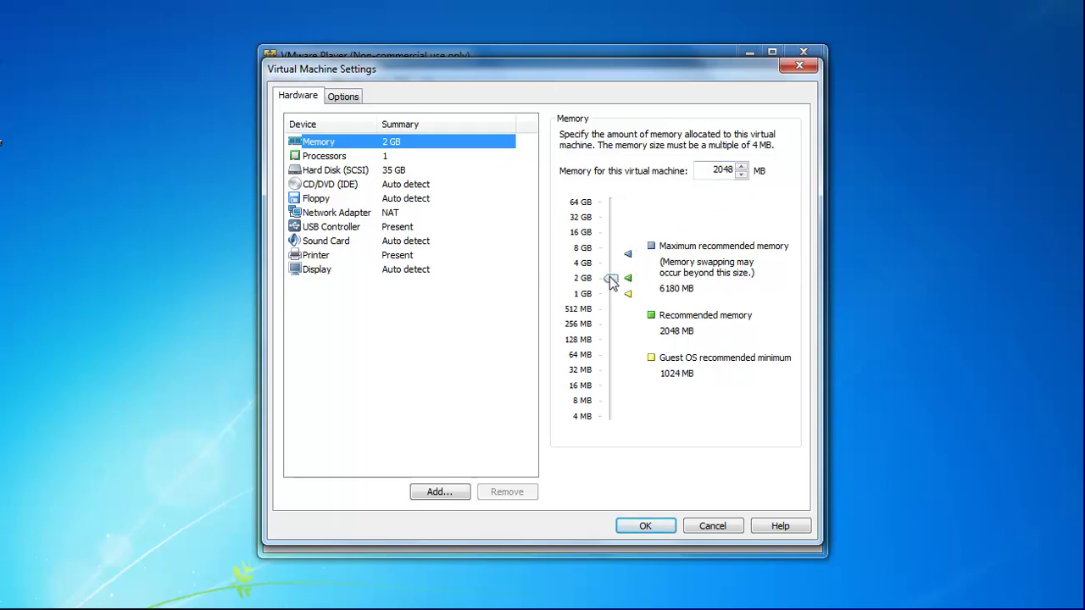
Step: Raise memory to 4 GB and point the CD/DVD drive at the Windows 8 ISO on J:
left_click_drag(611, 279, 612, 263)
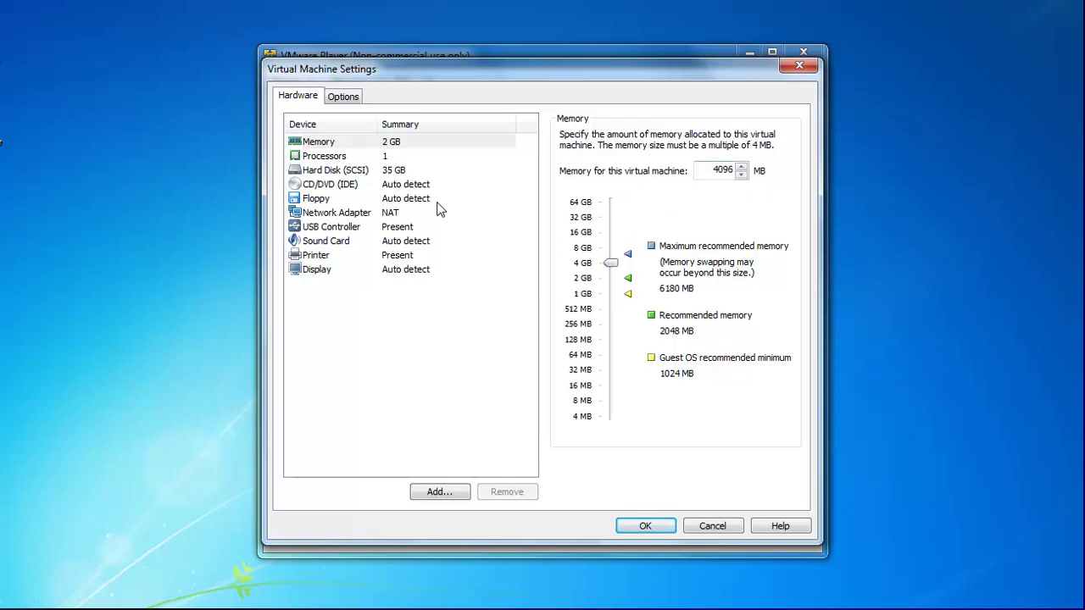
left_click(334, 170)
left_click(335, 200)
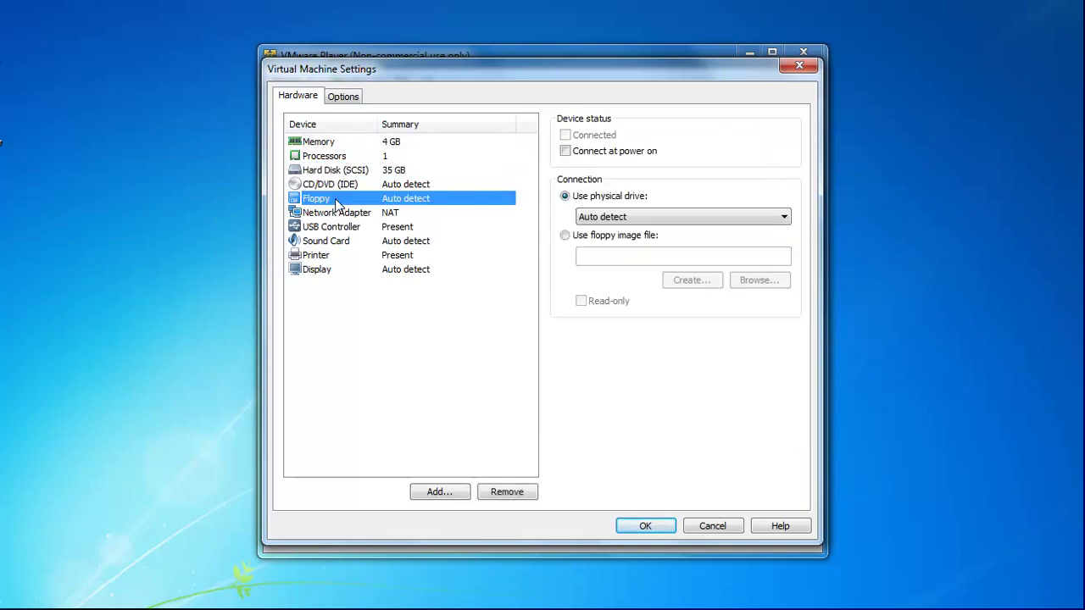
left_click(359, 188)
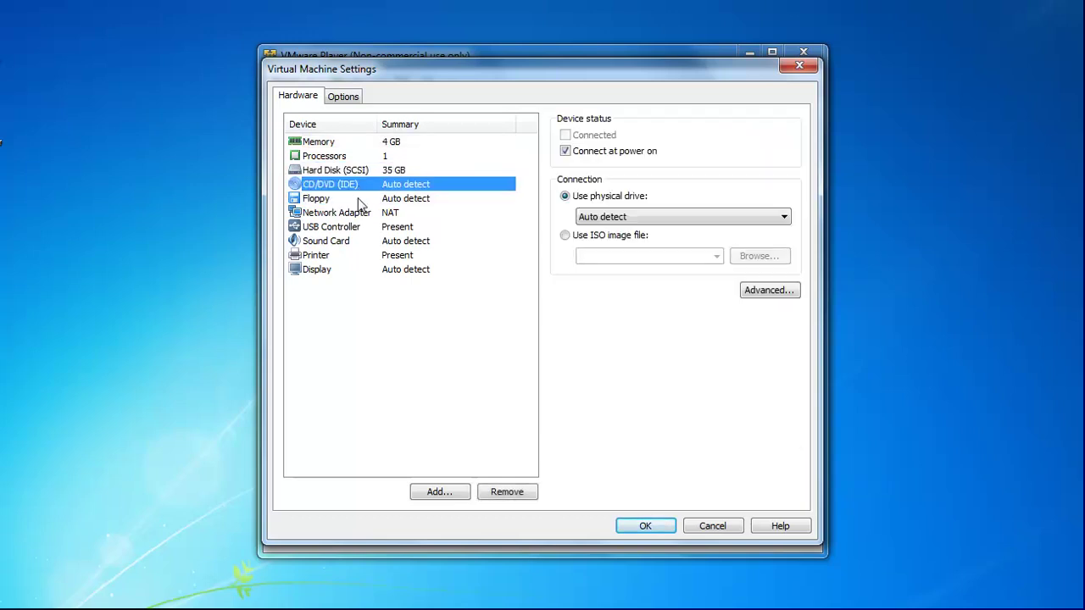
left_click(564, 236)
left_click(757, 259)
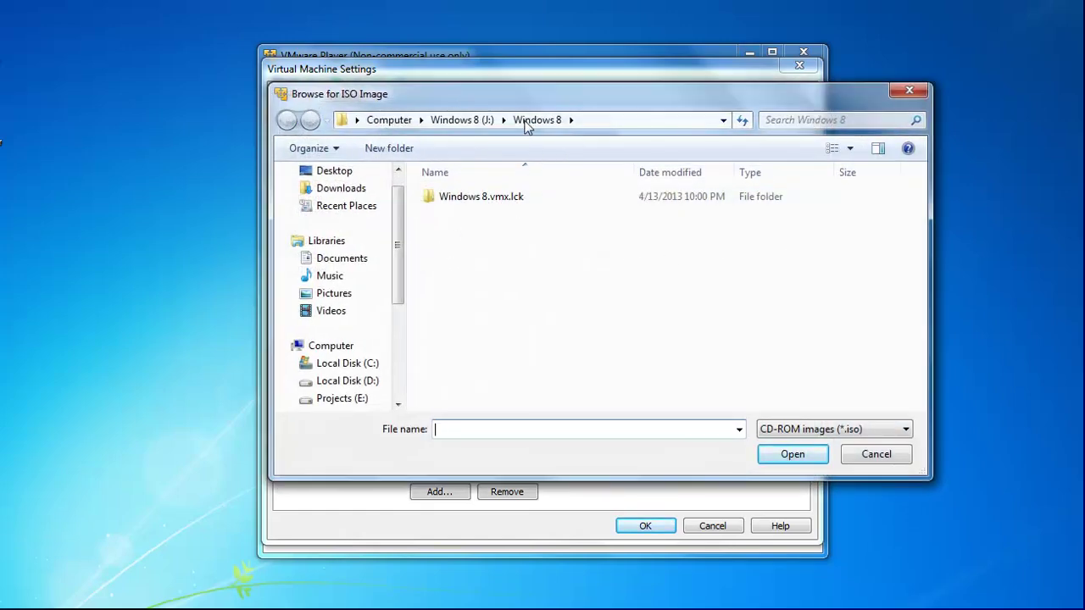
left_click(457, 120)
double_click(485, 233)
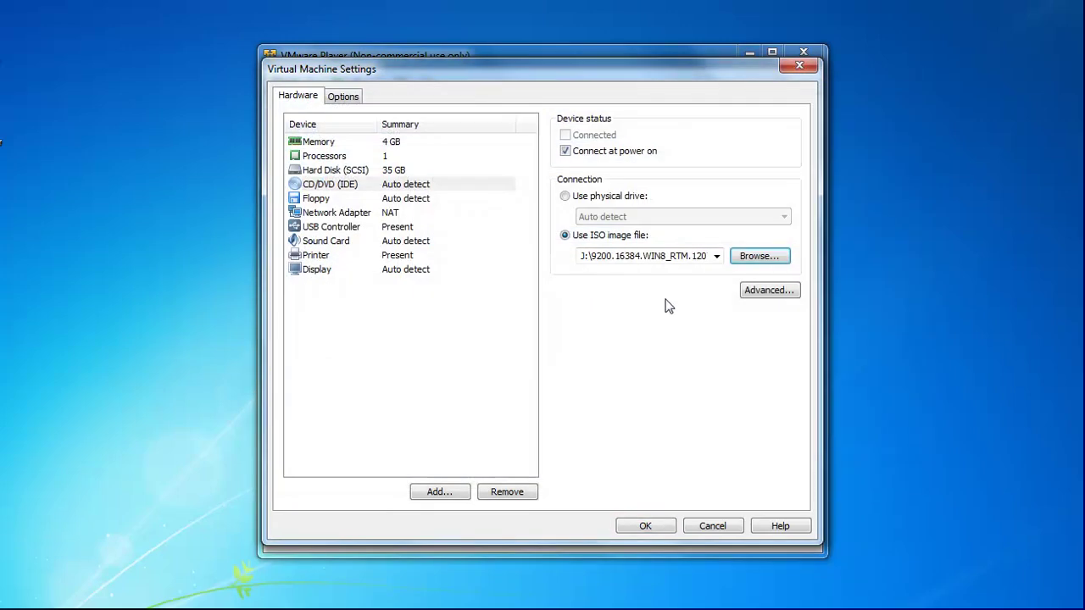
left_click(763, 293)
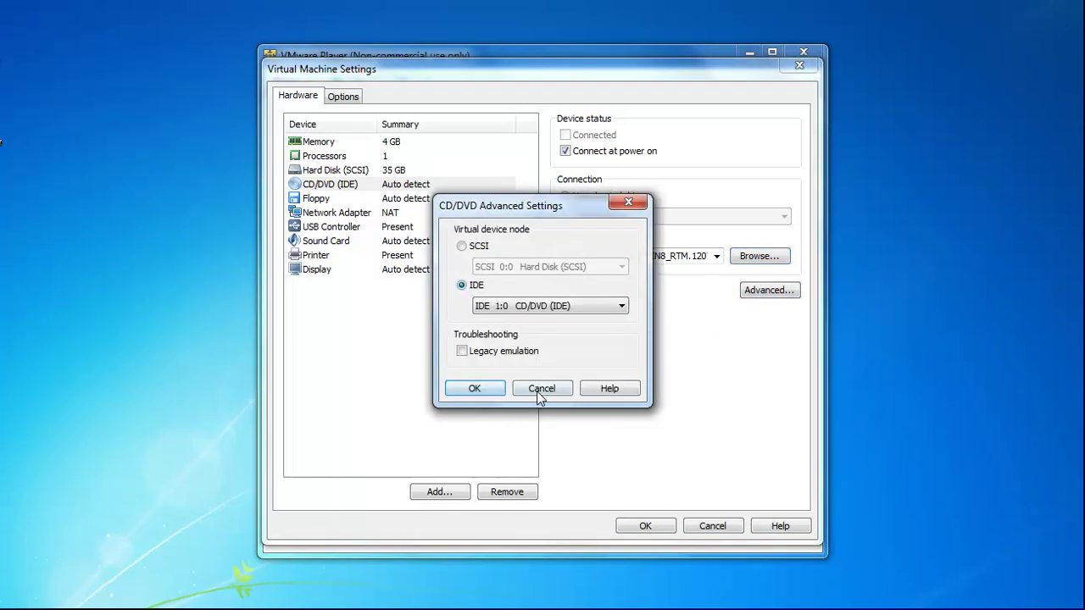
left_click(541, 391)
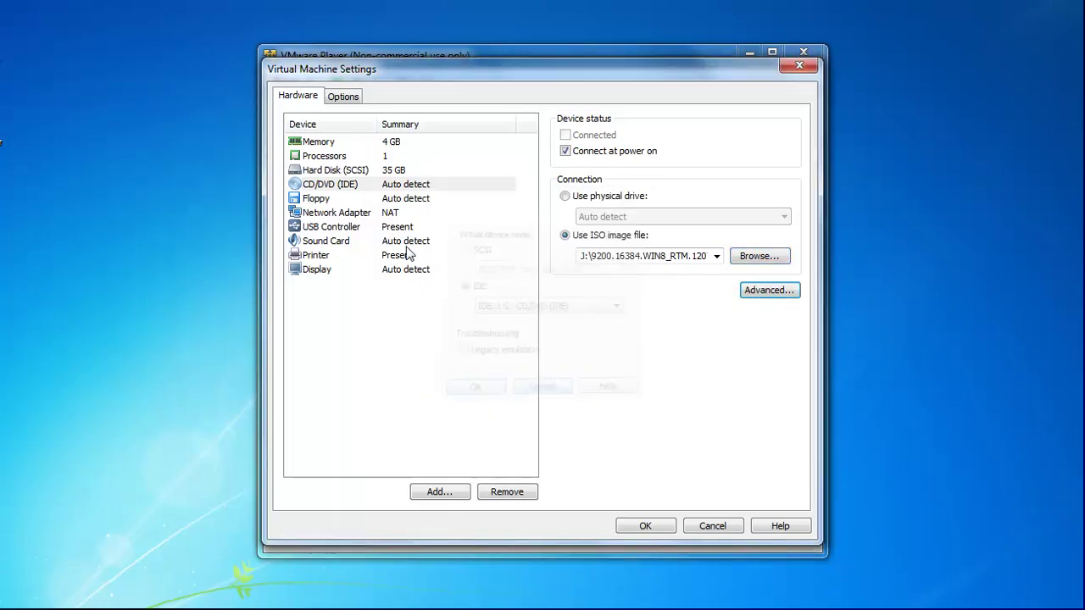
Step: Review the USB, sound, printer and display devices and check the host's screen resolution
left_click(343, 230)
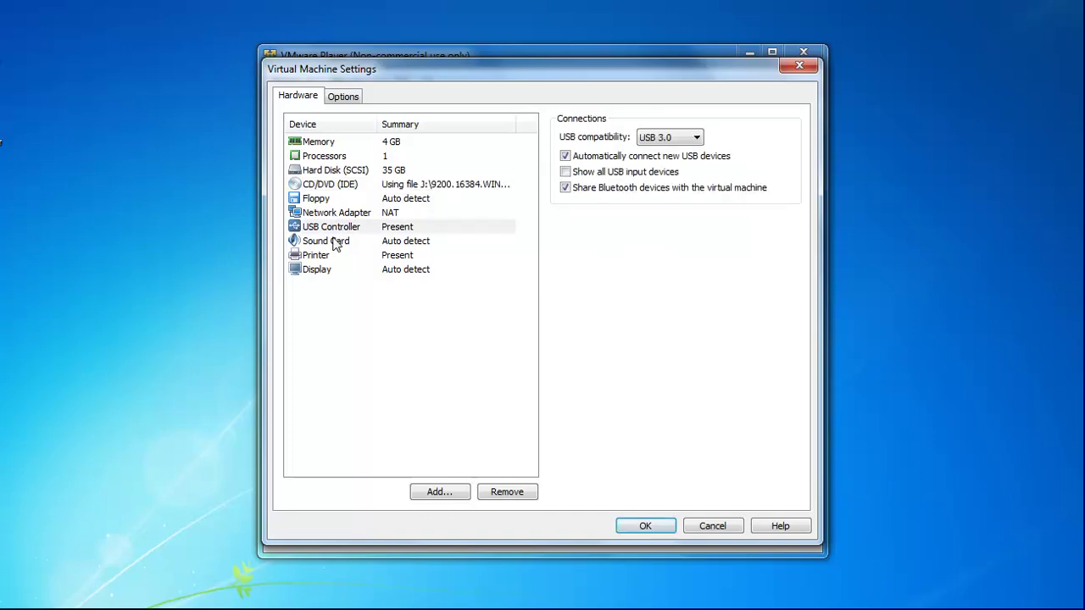
left_click(333, 241)
left_click(319, 257)
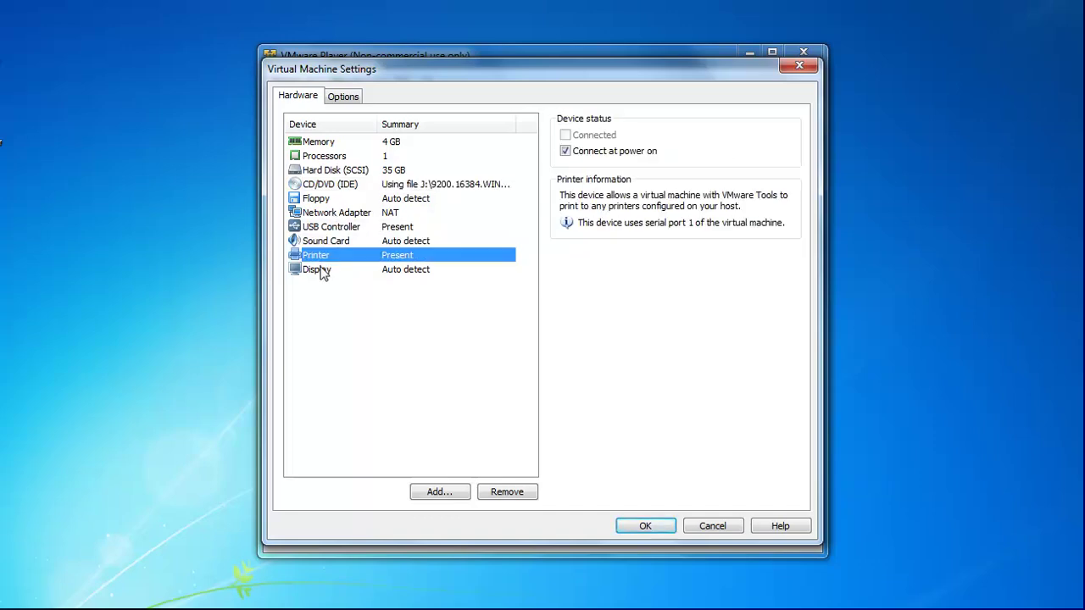
left_click(319, 270)
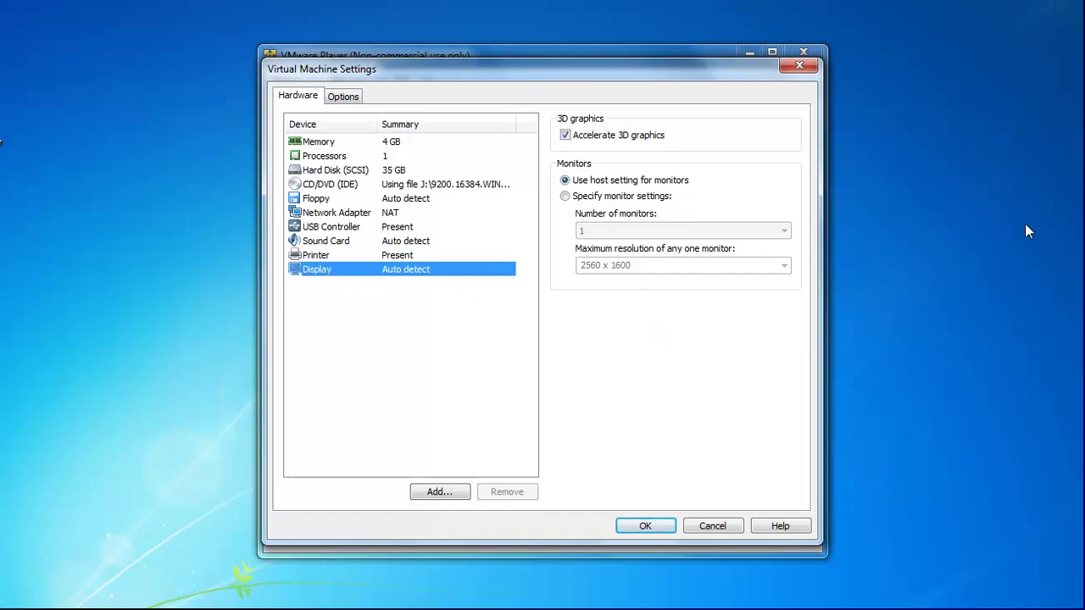
left_click(912, 273)
right_click(912, 273)
left_click(926, 449)
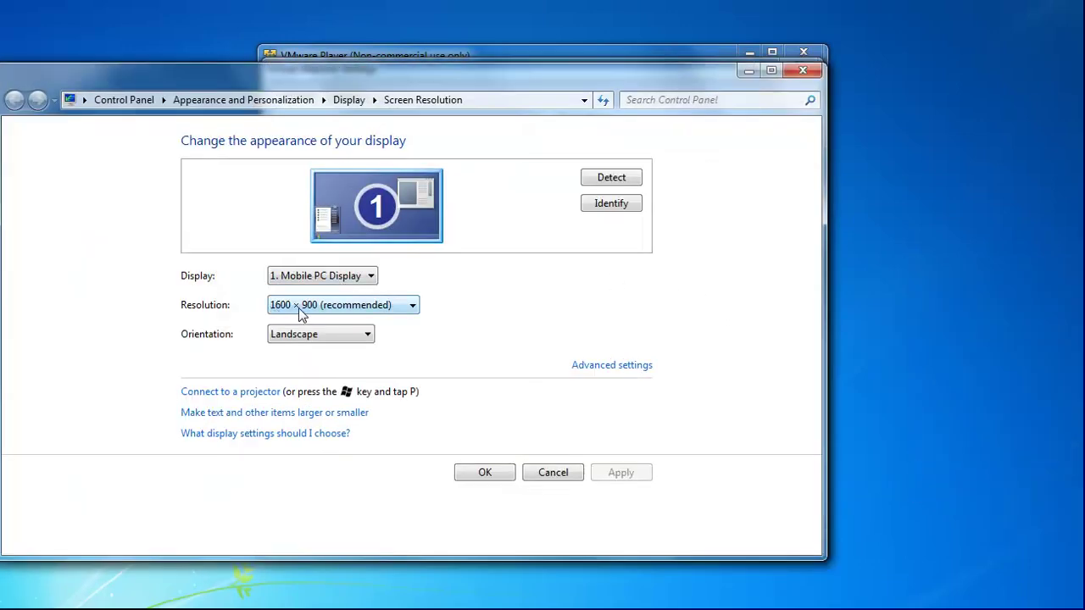
left_click(803, 71)
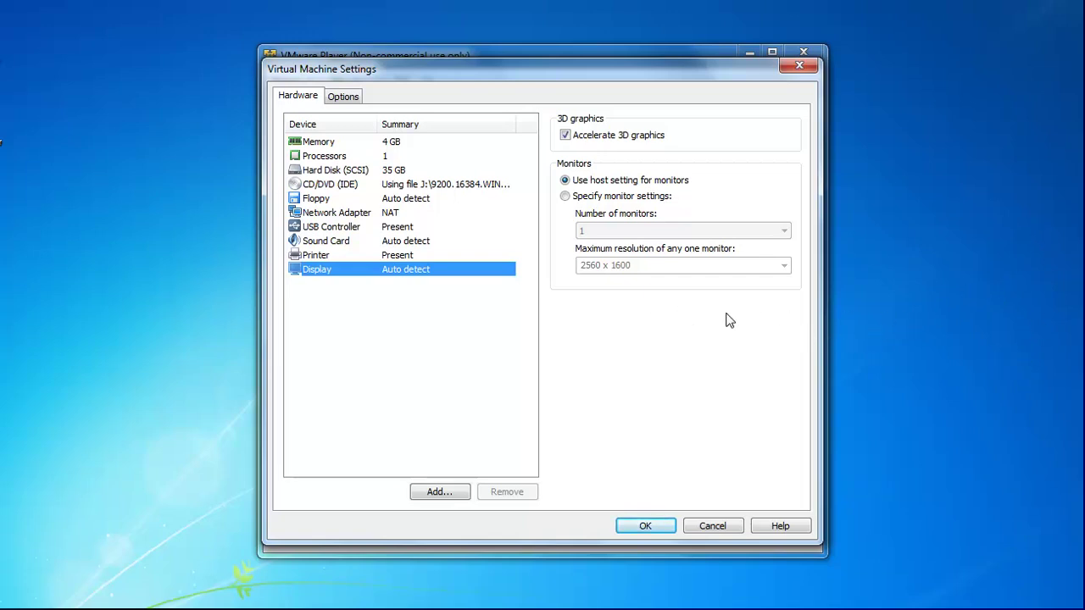
left_click(343, 97)
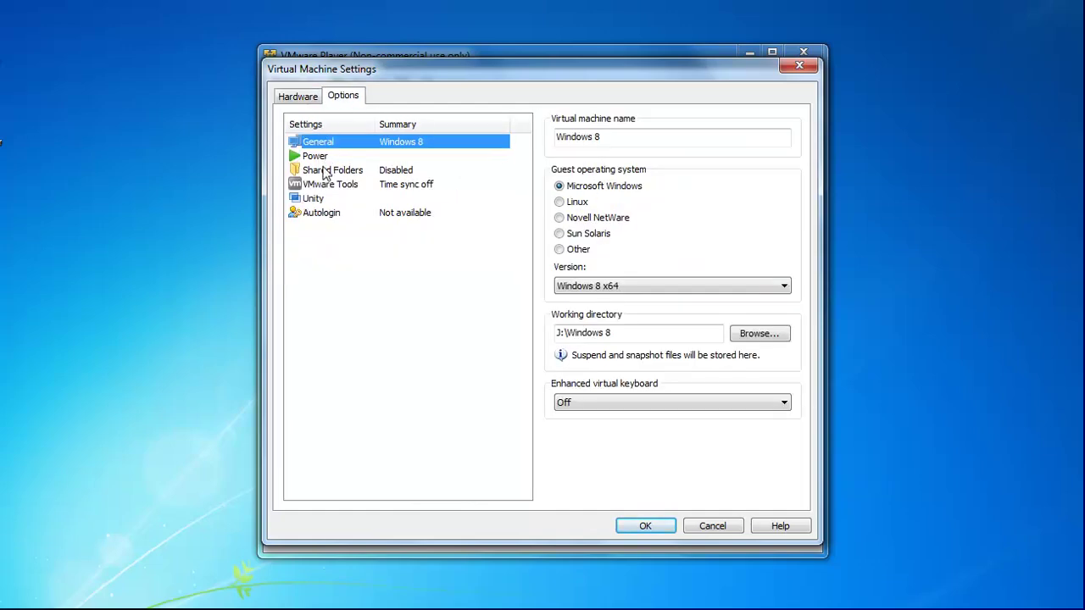
Step: Set shared folders to Always enabled and map them as a network drive
left_click(327, 171)
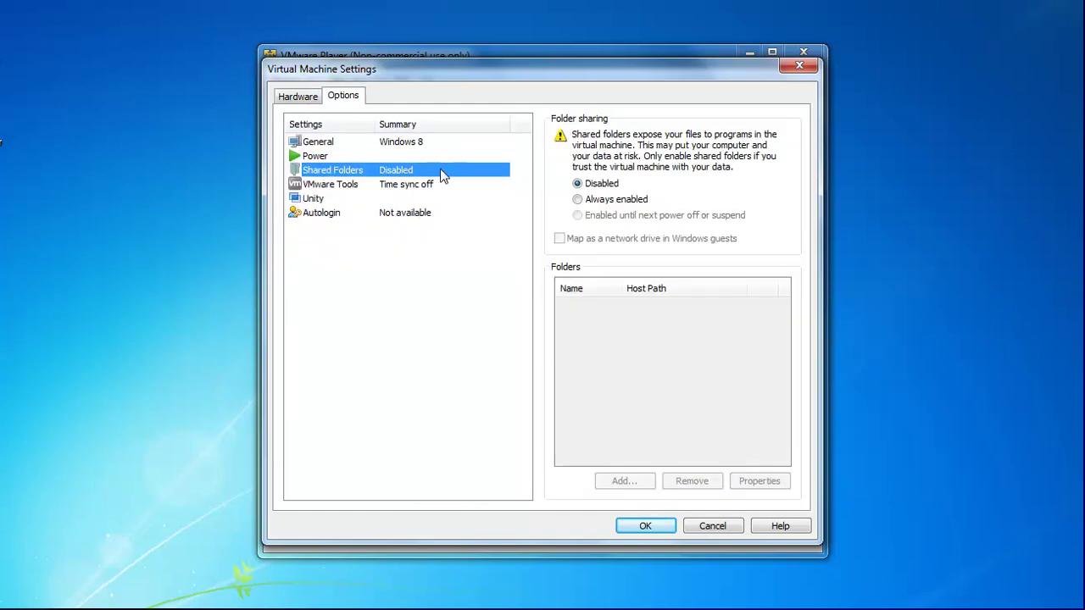
left_click(577, 199)
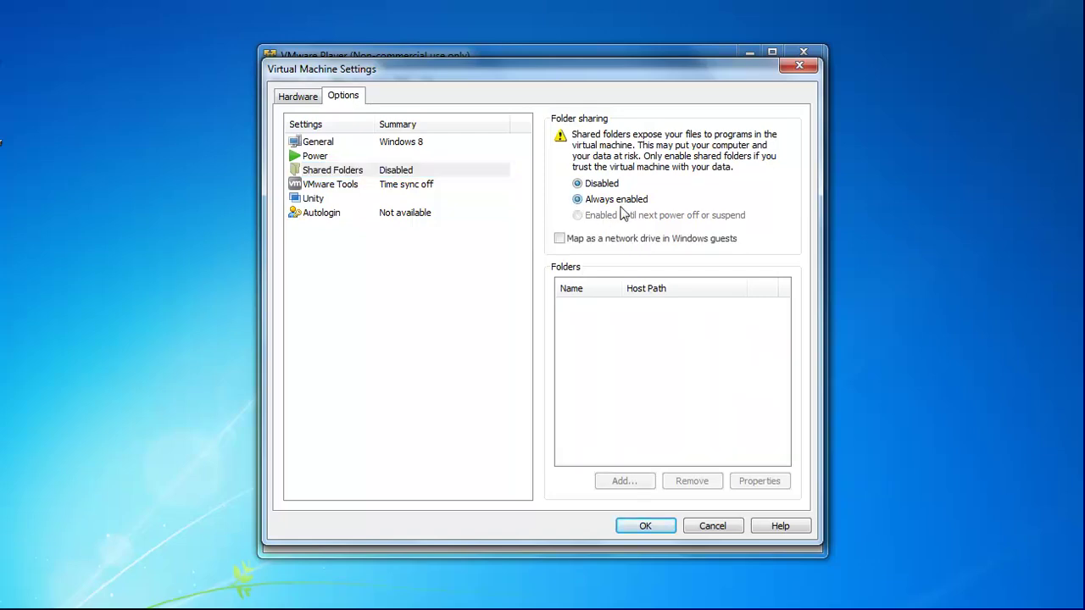
left_click(560, 239)
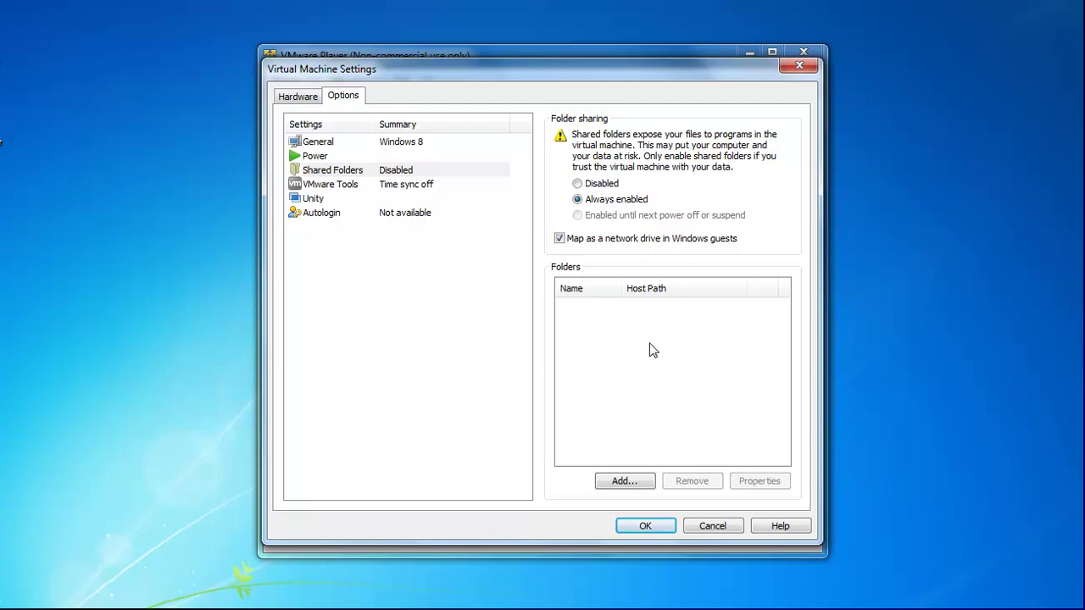
Step: Add host drive Local Disk (D:) as a shared folder
left_click(626, 481)
left_click(622, 442)
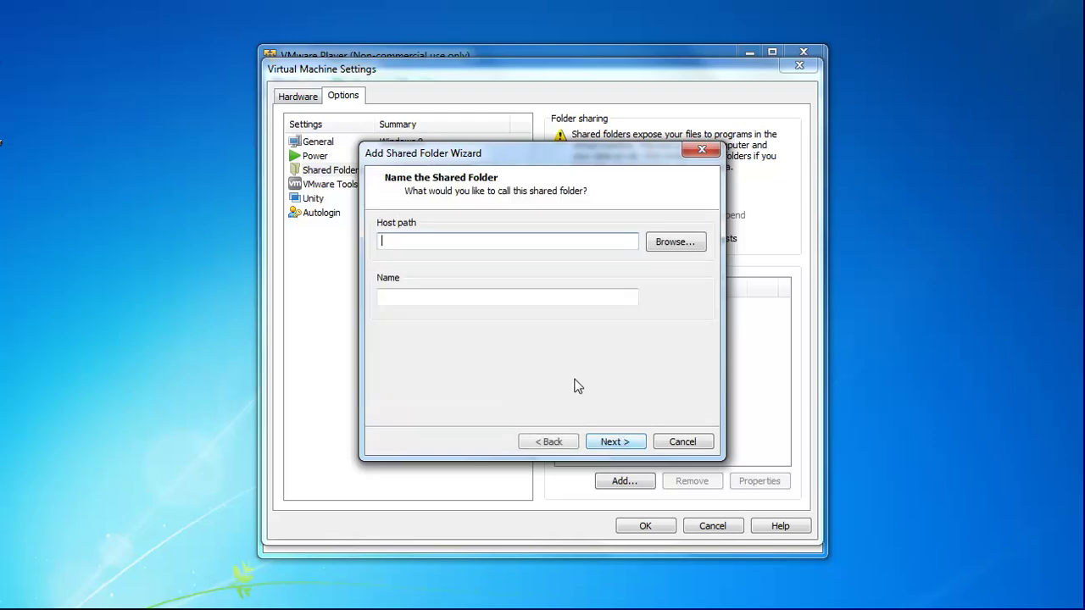
left_click(676, 247)
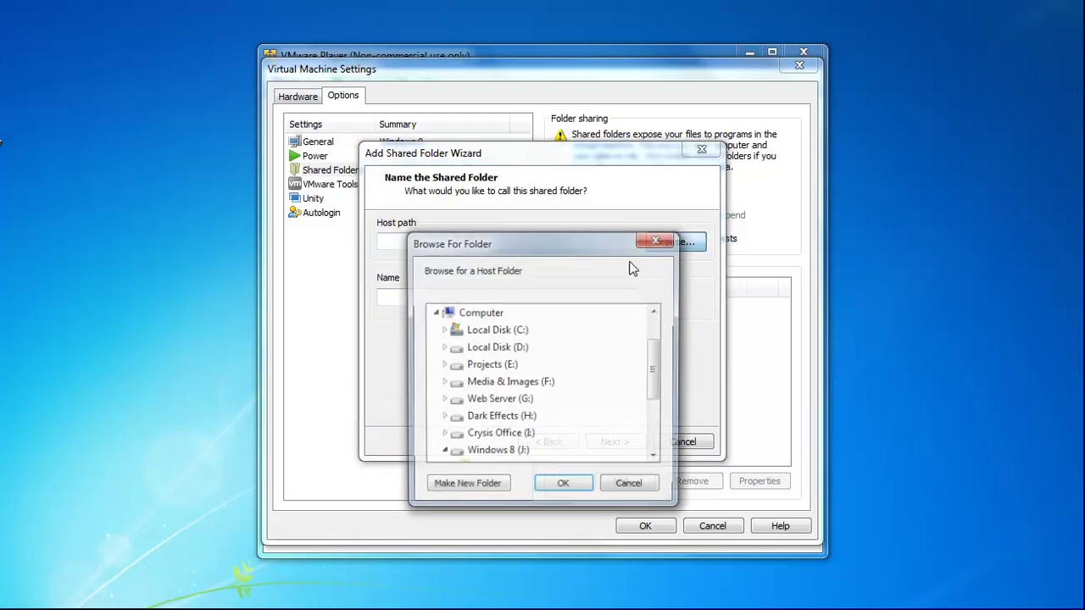
left_click(500, 349)
left_click(564, 486)
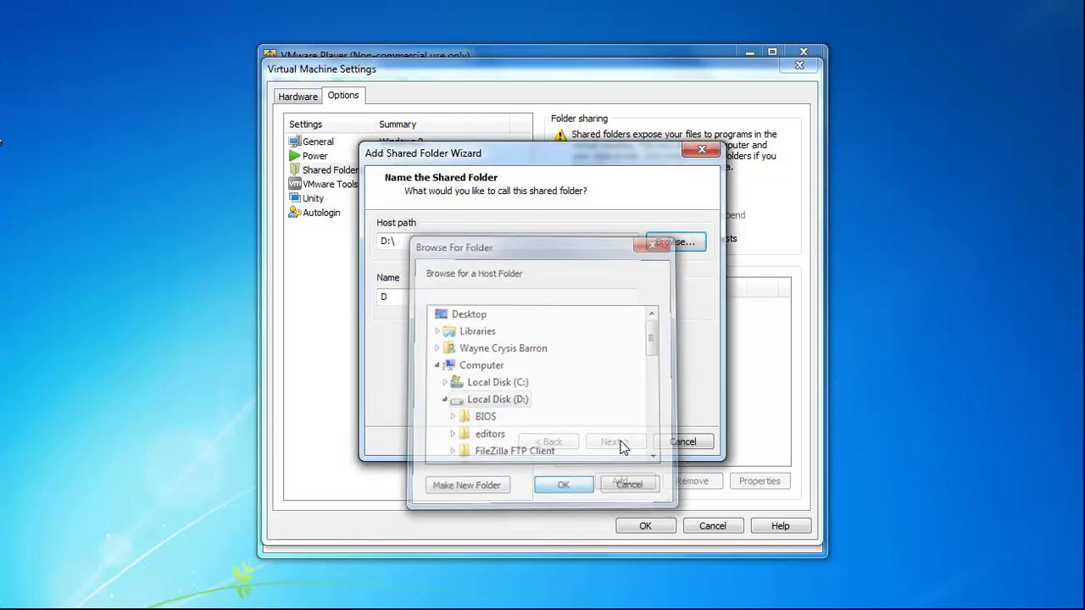
left_click(617, 441)
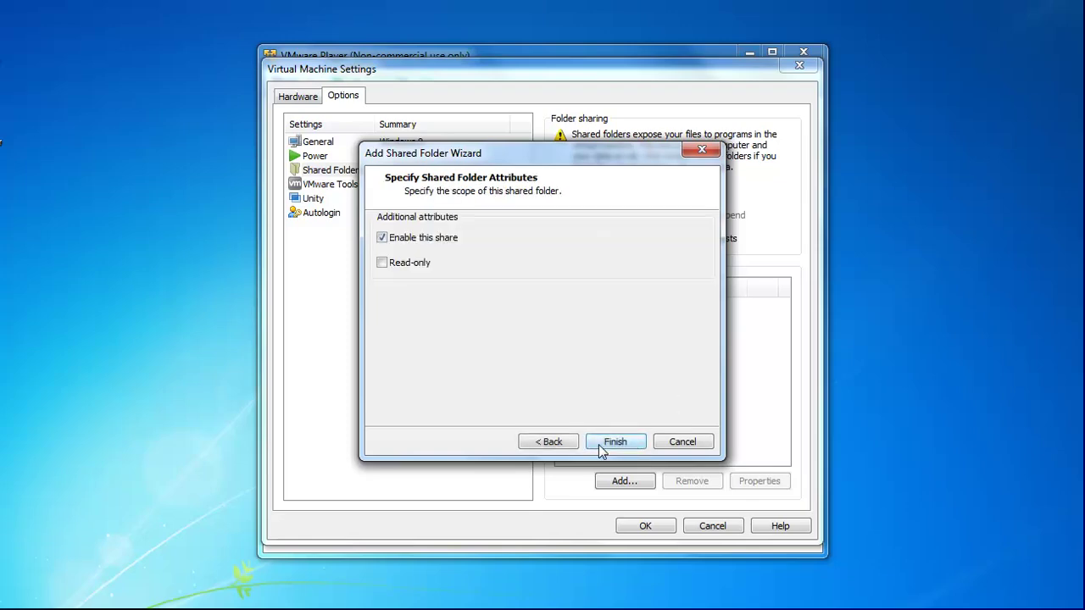
left_click(608, 442)
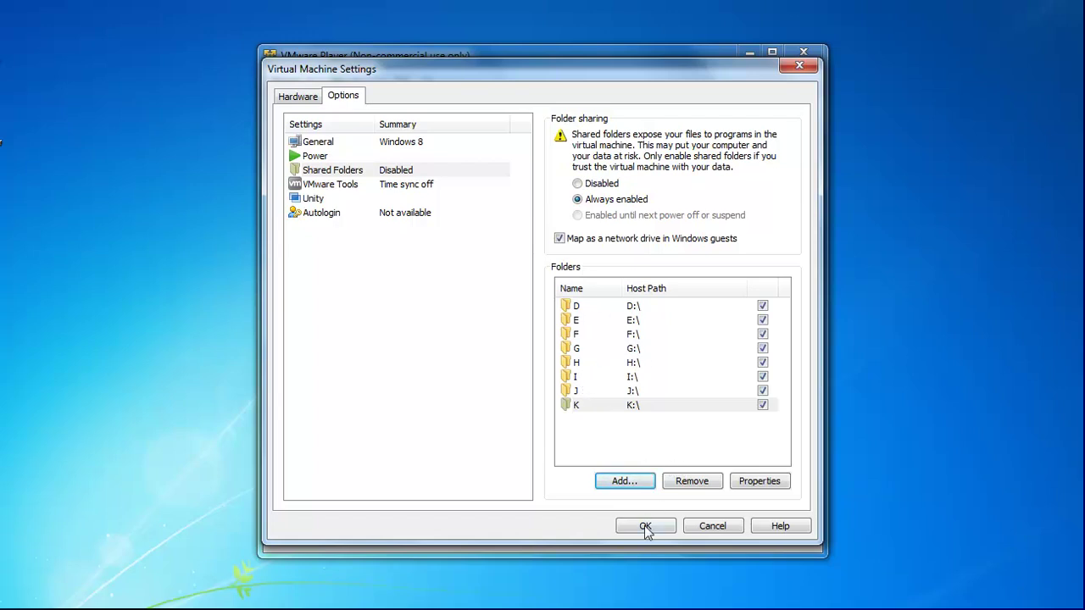
left_click(351, 174)
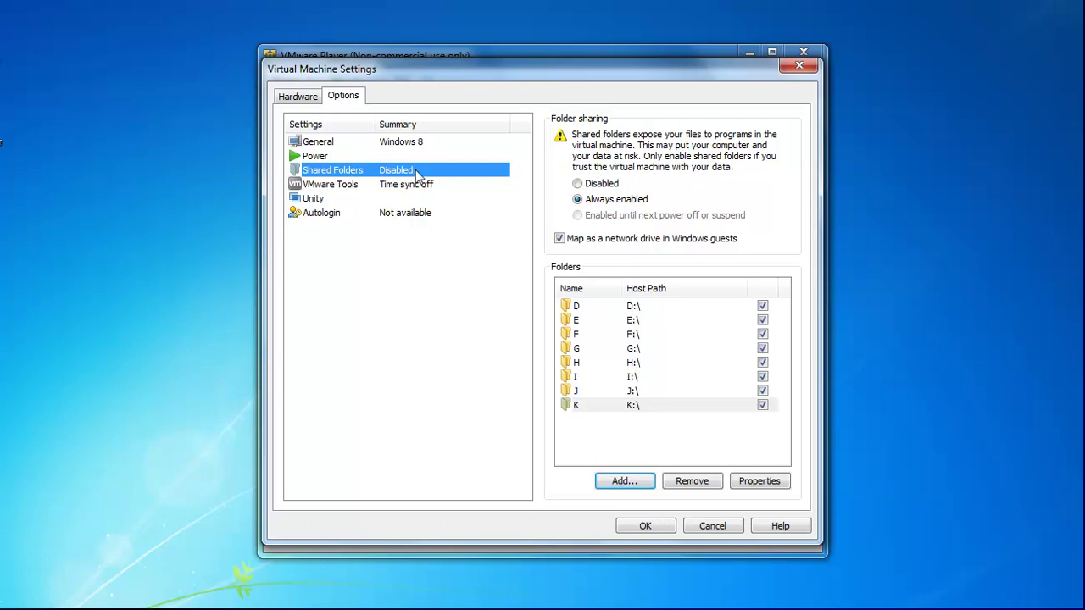
Step: Save the settings, power on the Windows 8 machine, and accept the VMware Tools download
left_click(643, 527)
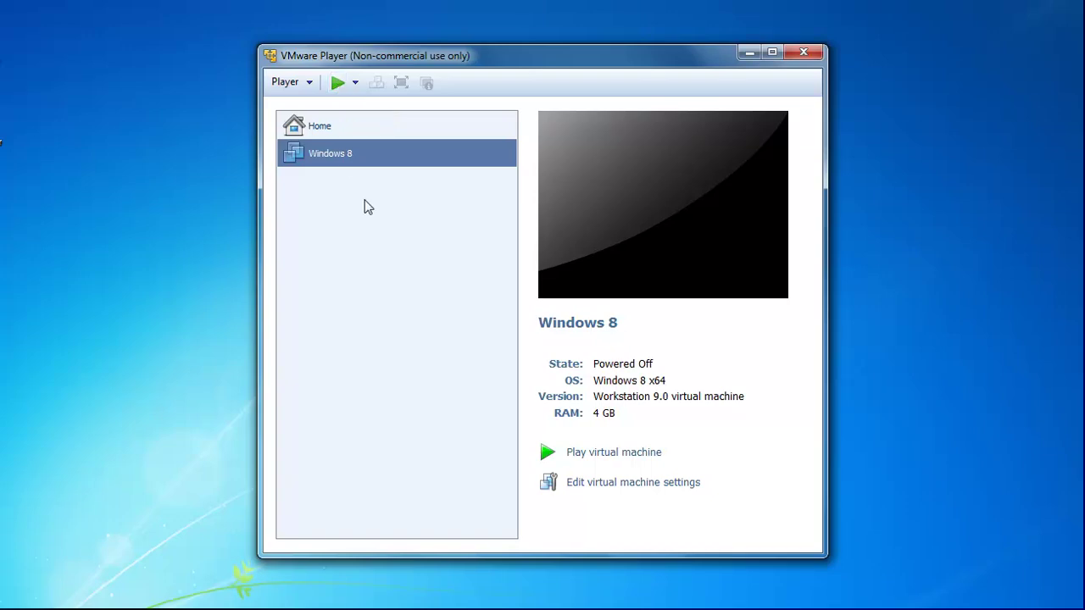
left_click(336, 83)
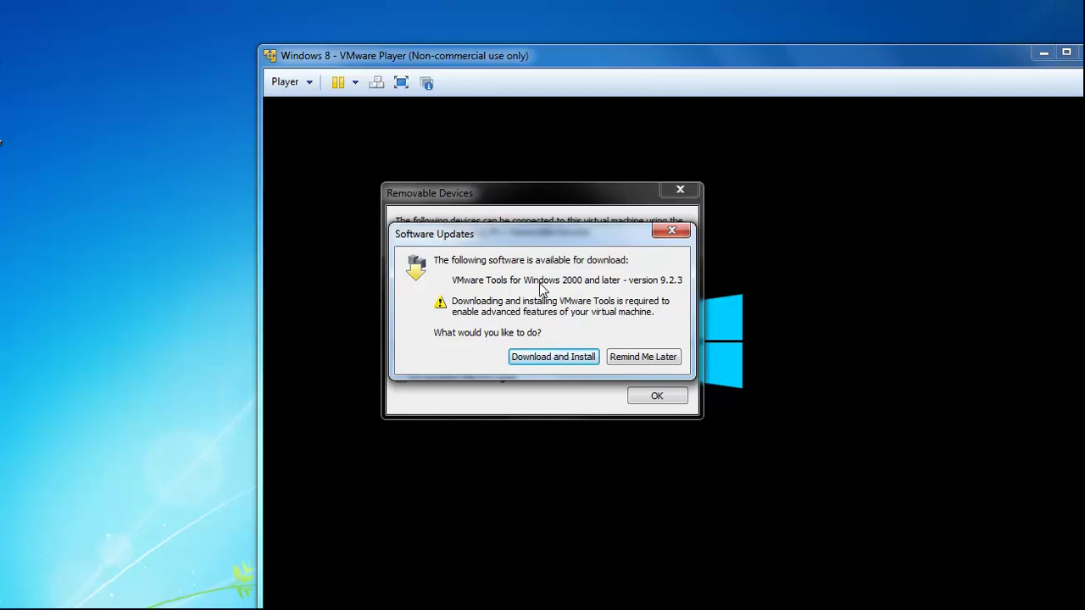
left_click(565, 363)
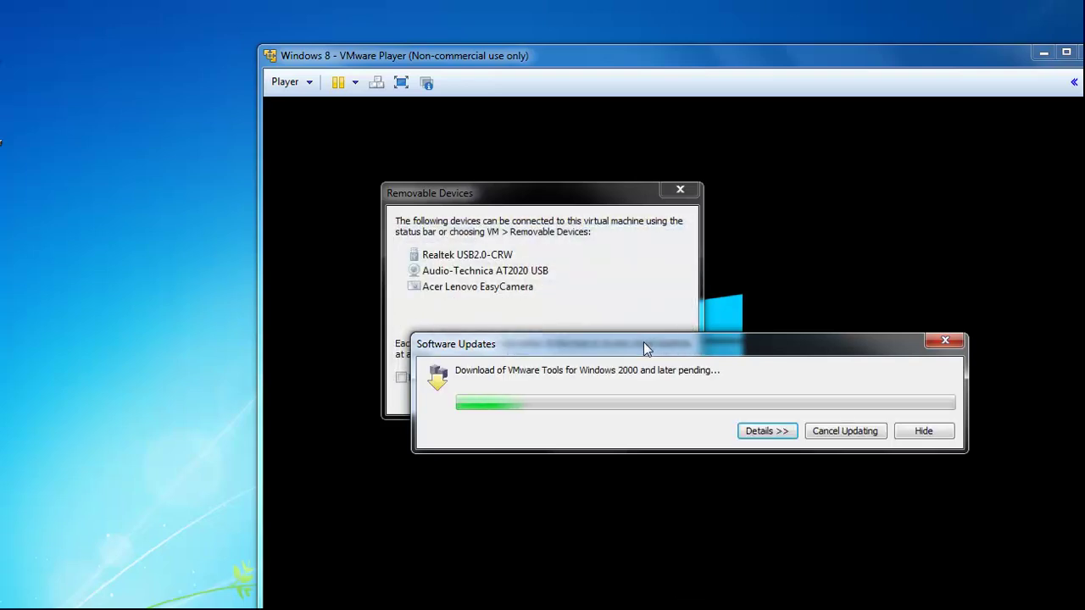
left_click_drag(545, 200, 484, 145)
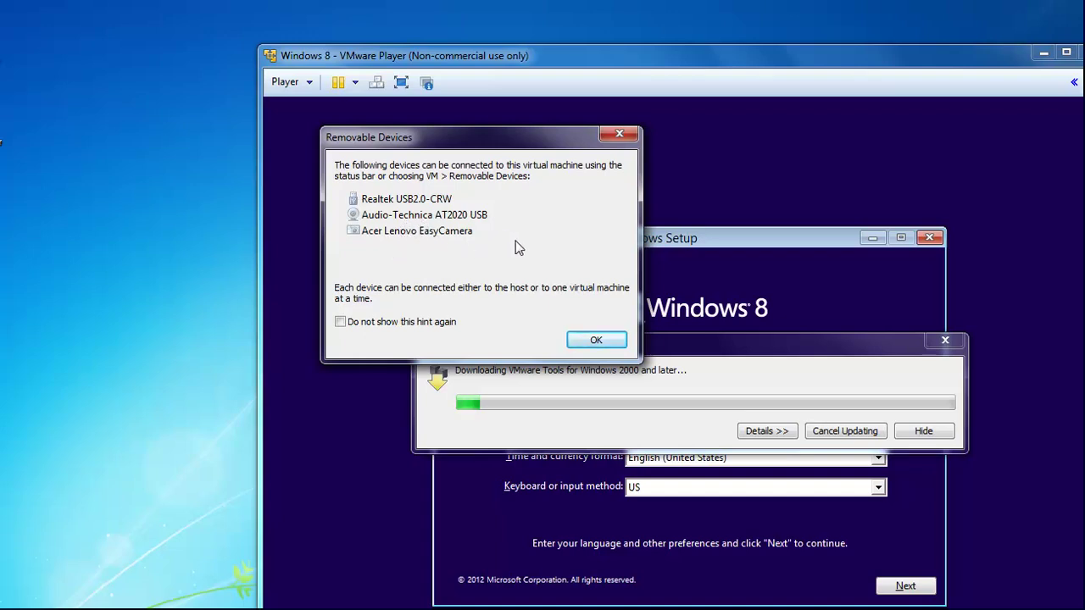
Step: Move the Tools download window out of view and continue past the English (United States) language page
left_click(596, 339)
left_click_drag(714, 346, 712, 148)
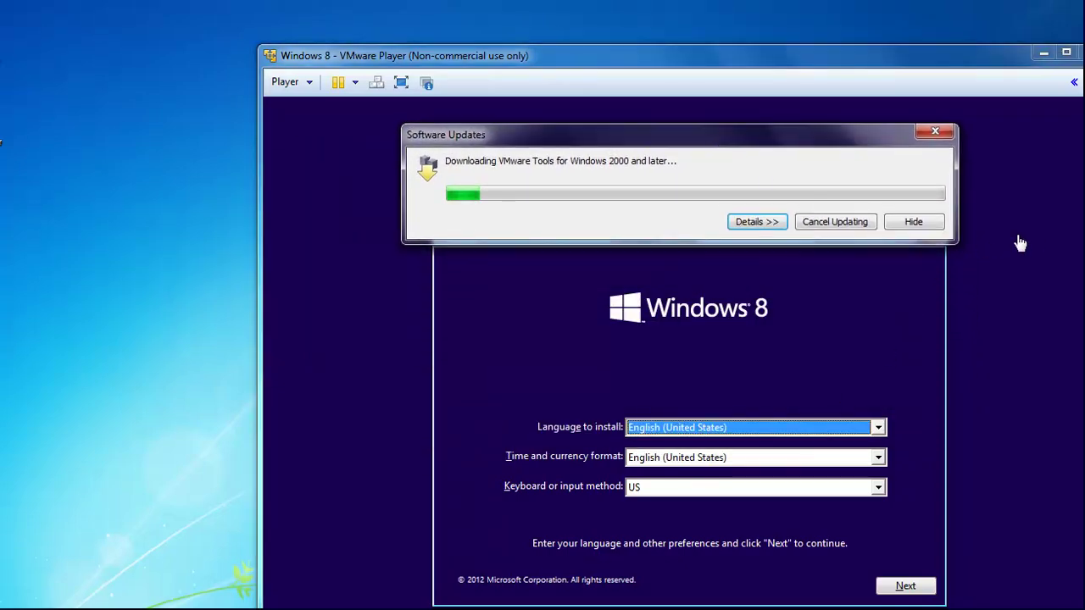
left_click_drag(991, 61, 820, 17)
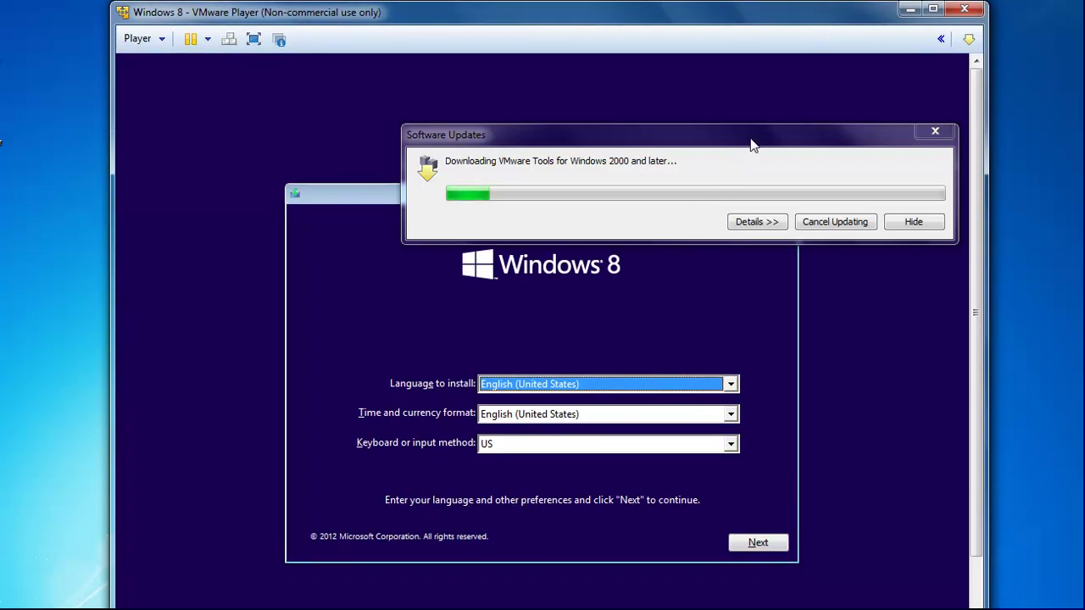
left_click_drag(751, 137, 1, 142)
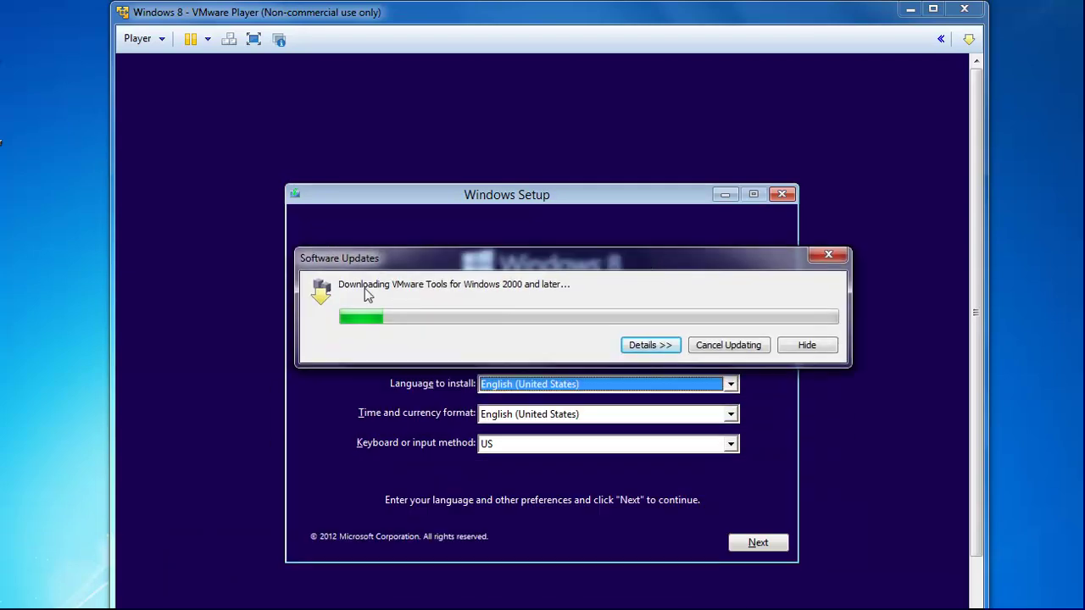
left_click_drag(605, 271, 407, 609)
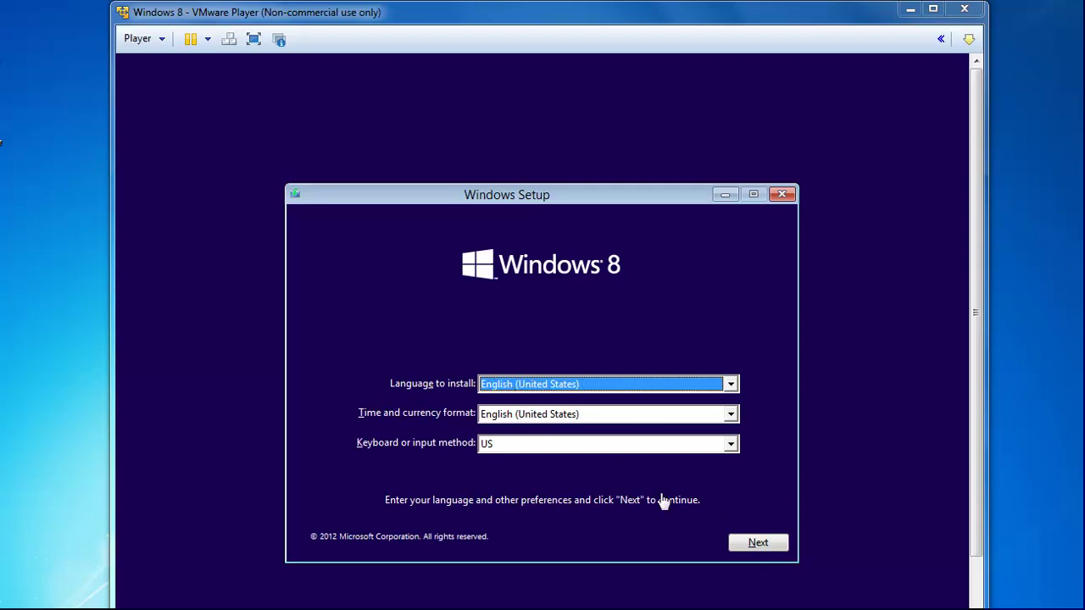
left_click(759, 547)
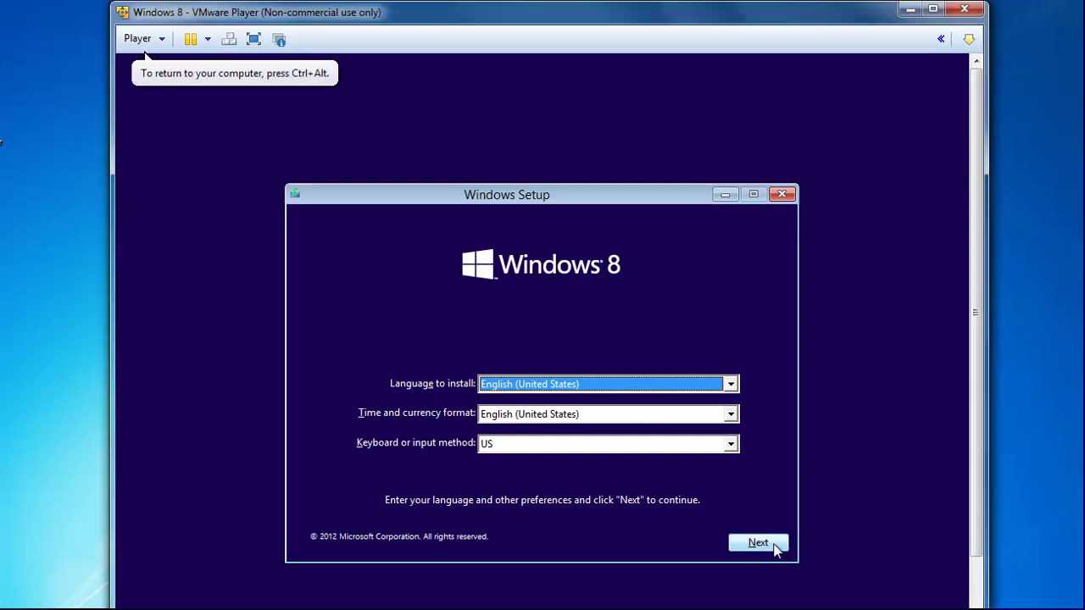
left_click(760, 547)
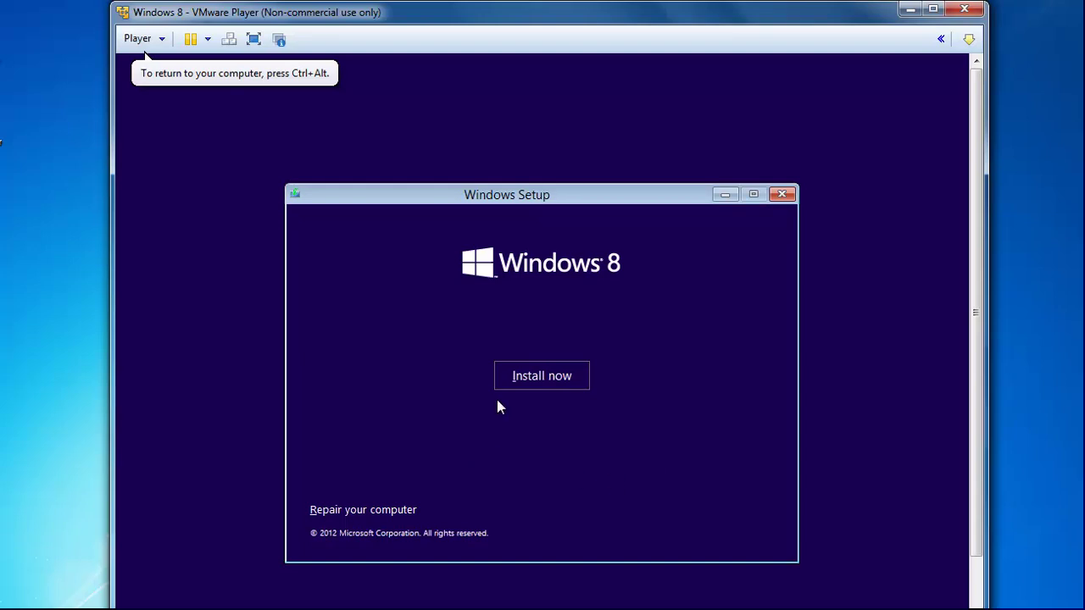
Step: Start the Windows 8 install, accept the licence, choose Custom, and pick the 35.0 GB unallocated drive
left_click(547, 378)
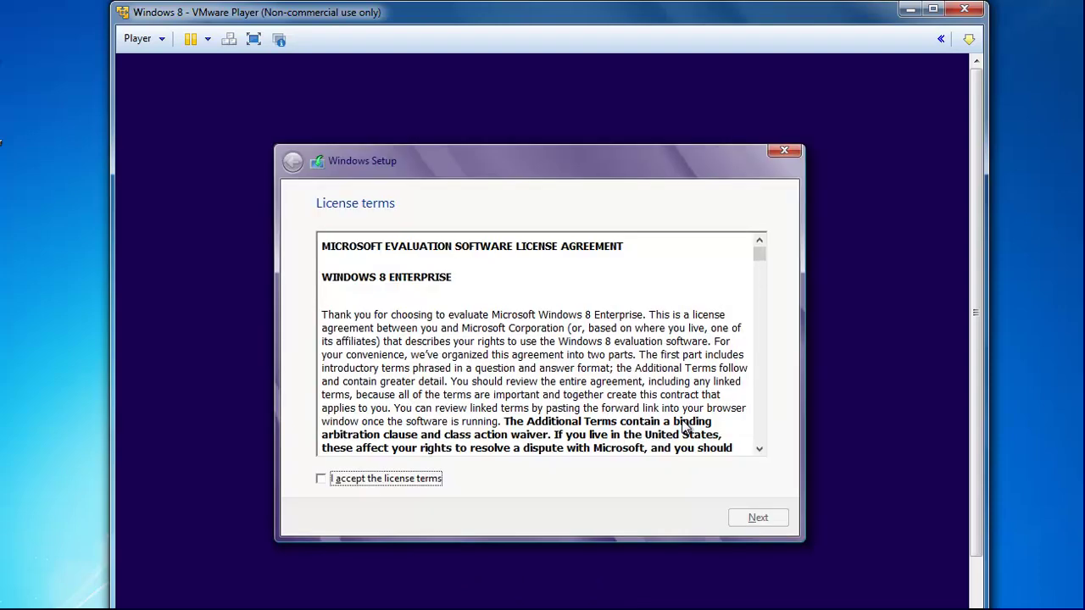
left_click(320, 479)
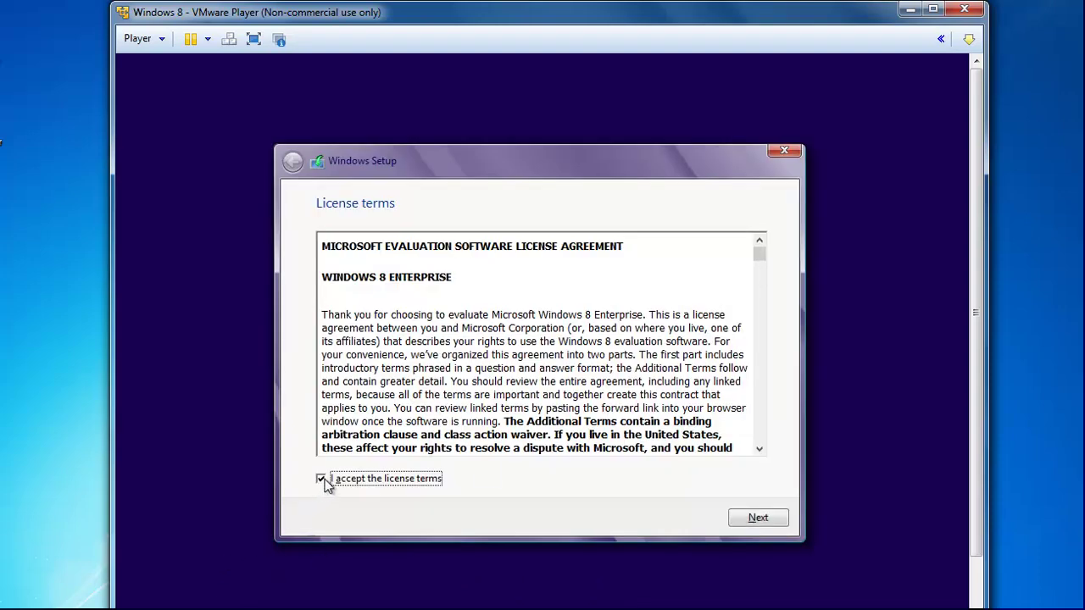
left_click(764, 524)
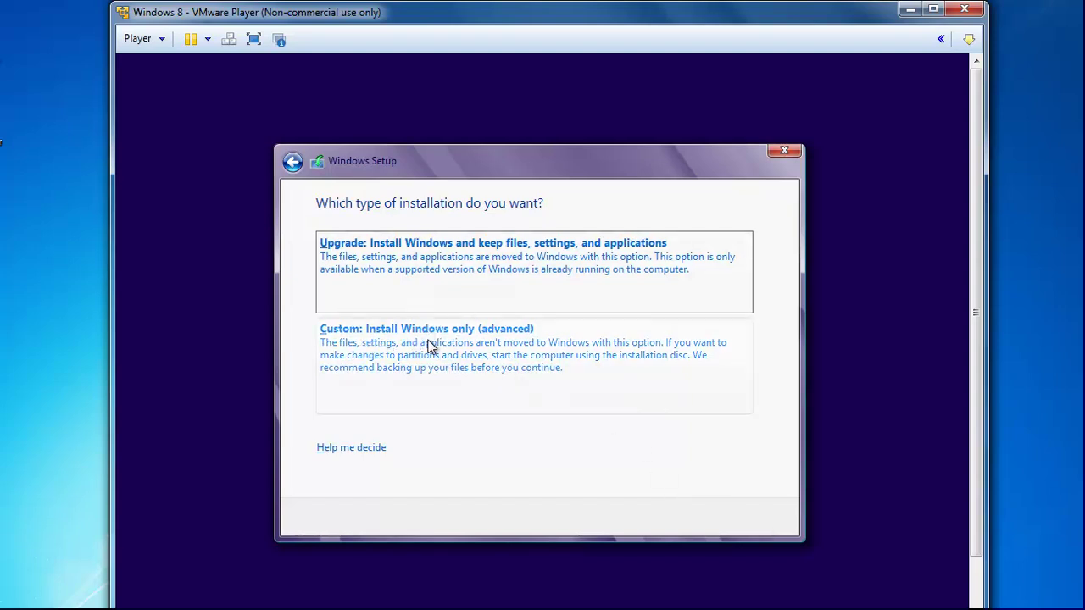
left_click(477, 347)
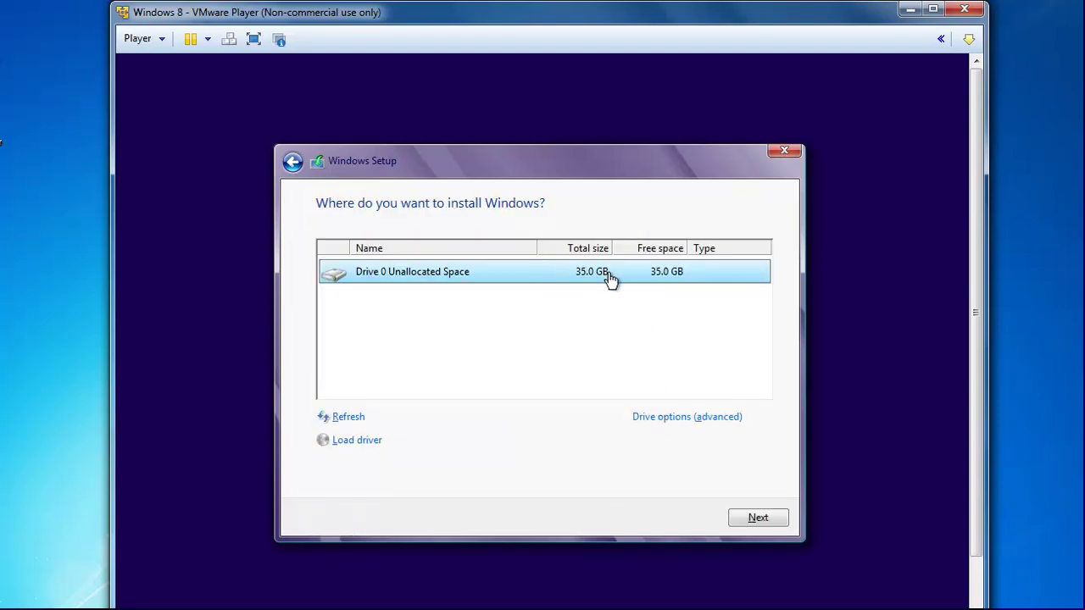
left_click(754, 522)
Step: Begin installing Windows 8 onto the 35.0 GB unallocated drive
left_click(752, 522)
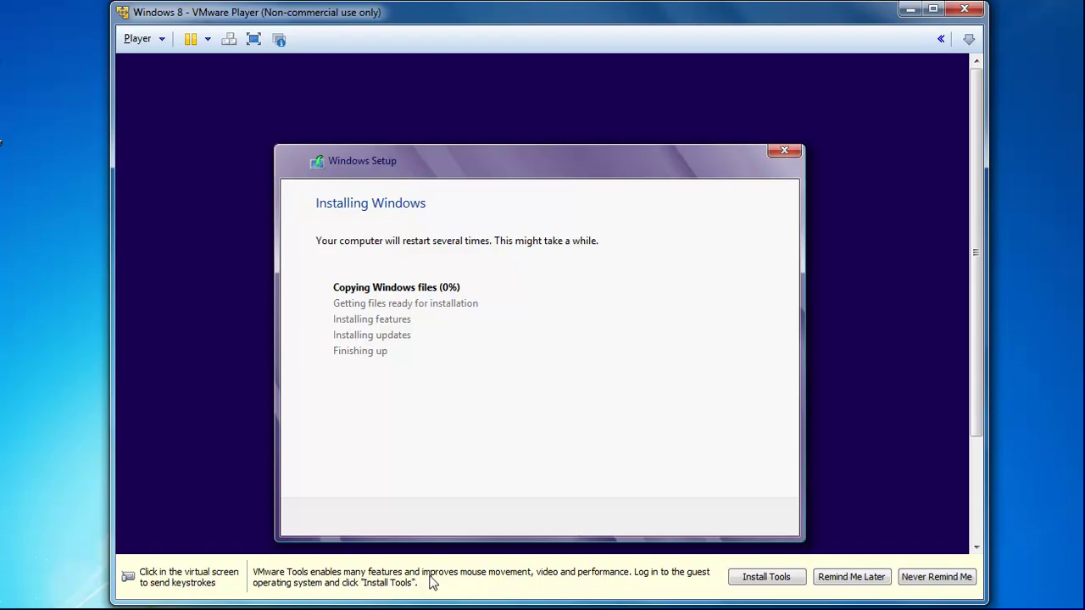
left_click(662, 497)
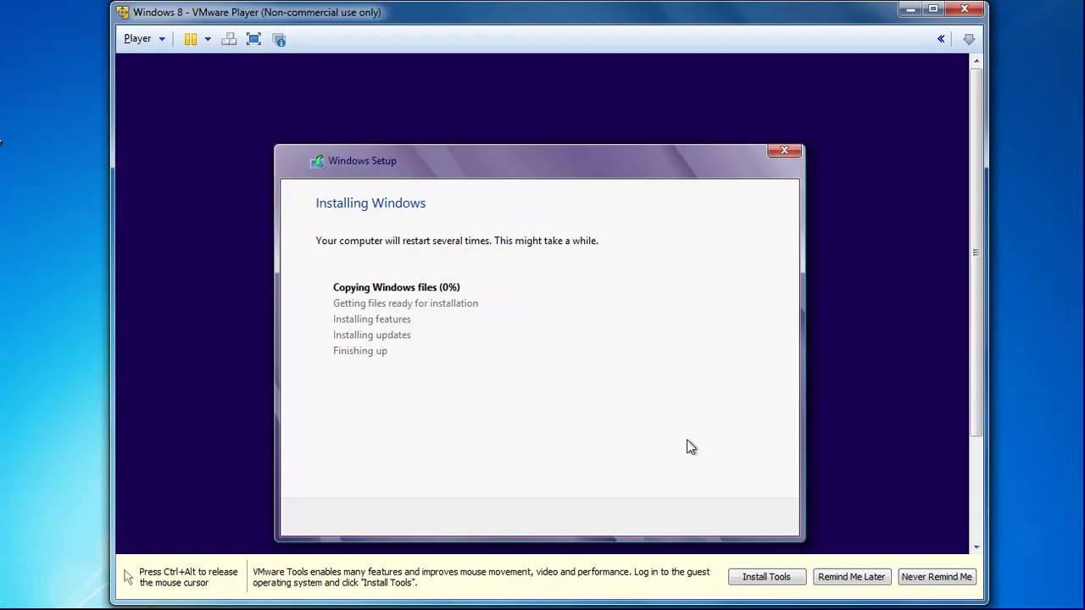
key("ctrl+alt")
Step: Request the VMware Tools installation from the notification bar
left_click(763, 579)
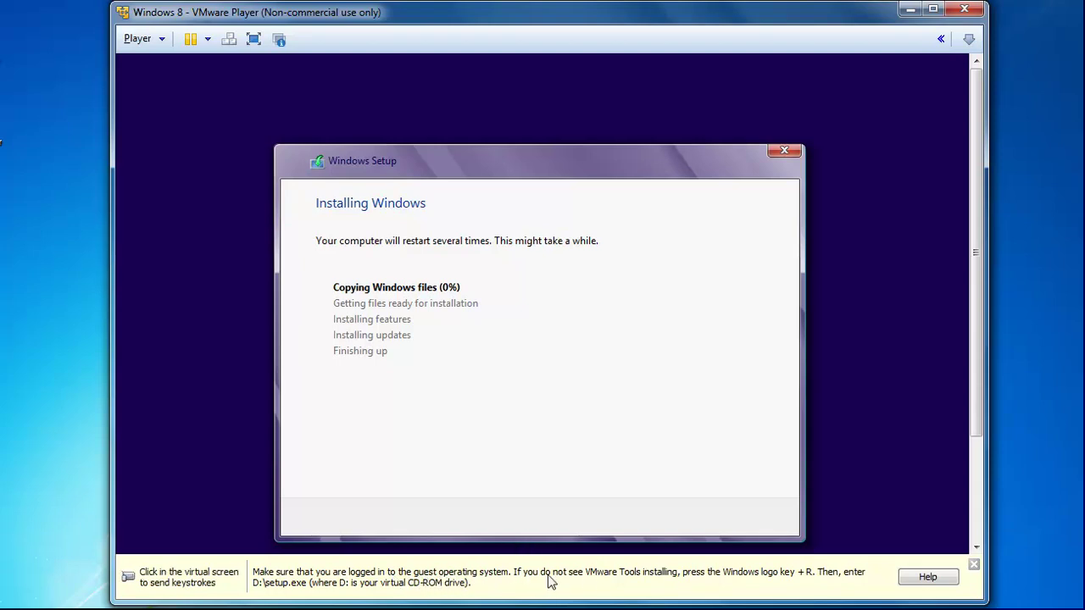
left_click(482, 432)
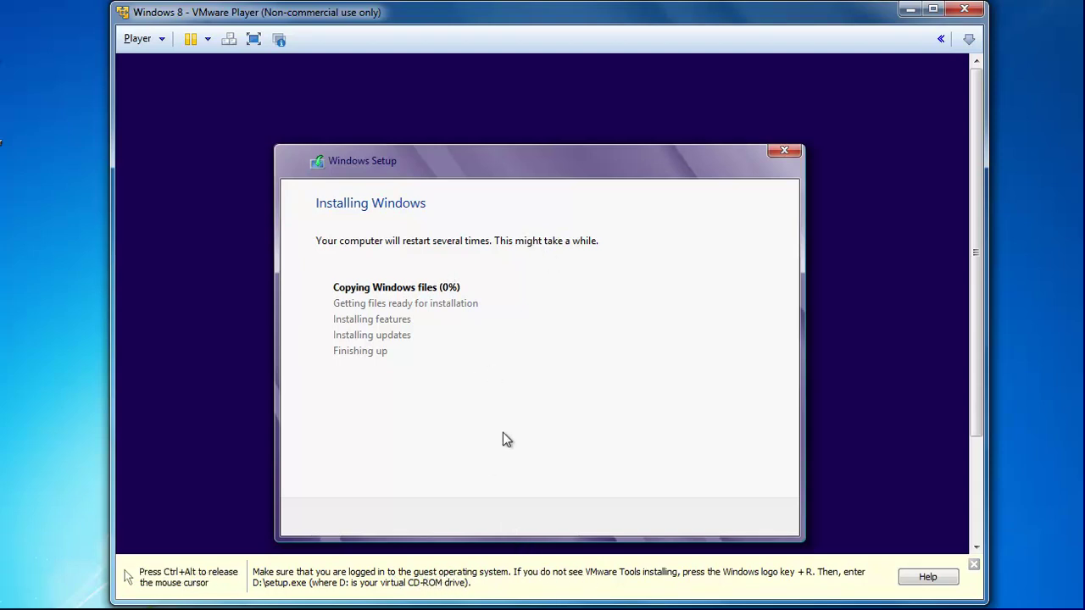
key("ctrl+alt")
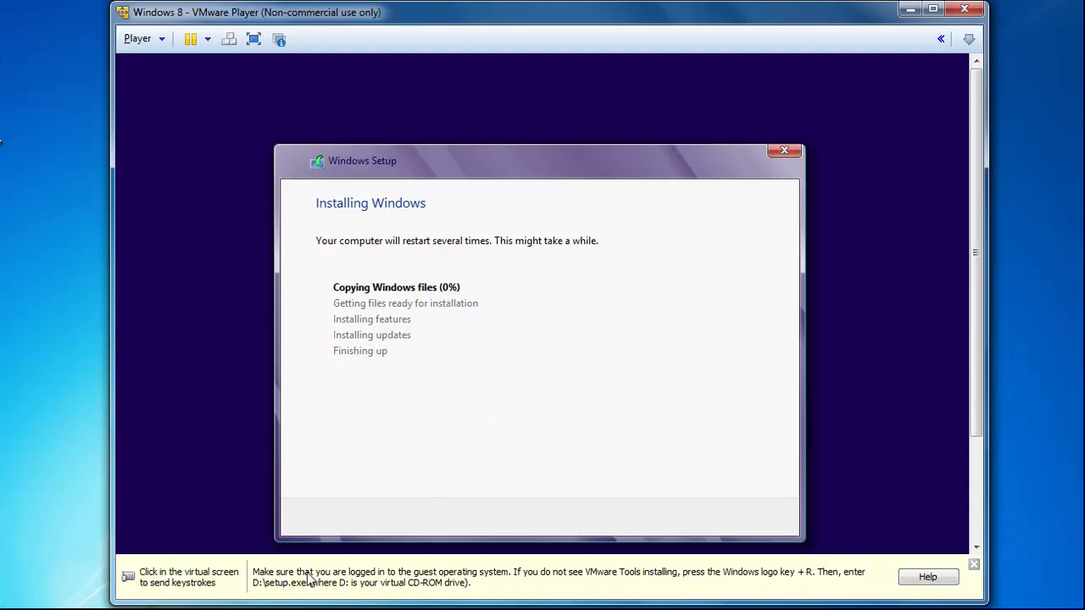
left_click(439, 513)
Step: Release the mouse from the guest and open the Player menu
key("ctrl+alt")
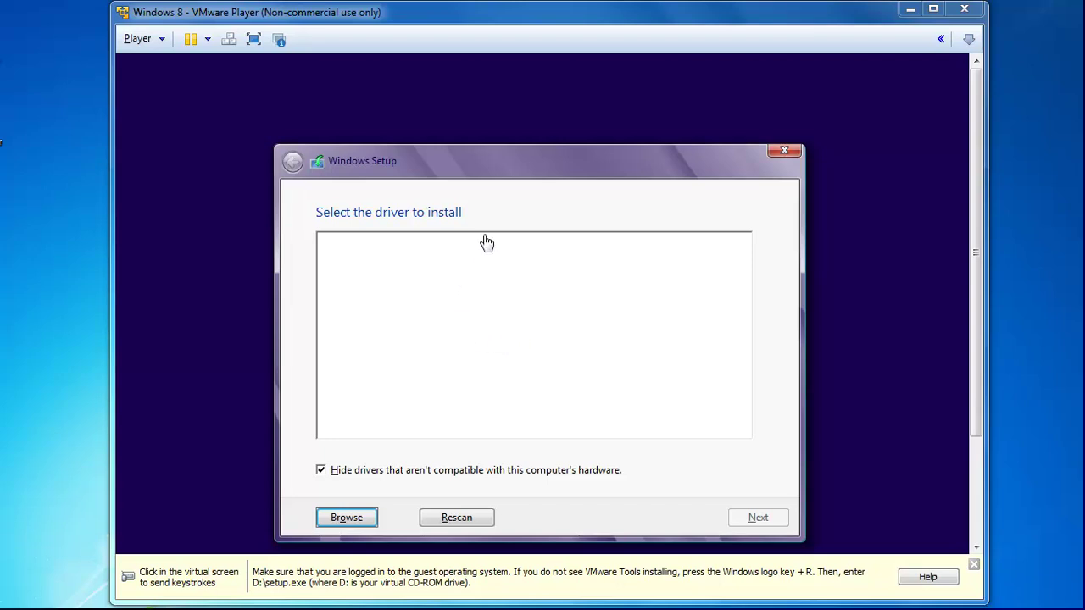
left_click(531, 169)
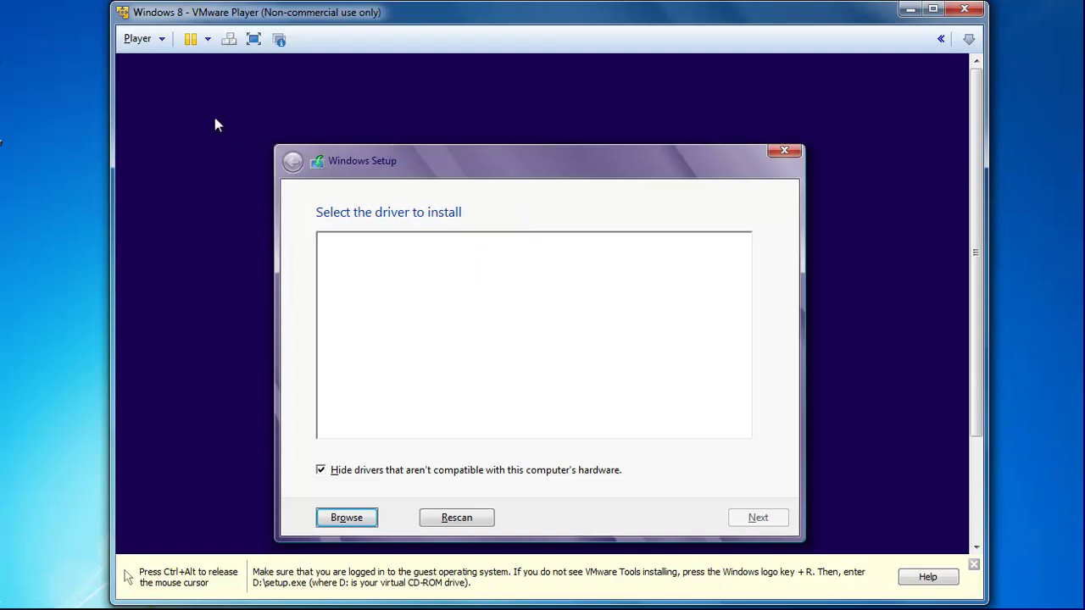
key("ctrl+alt")
left_click(161, 39)
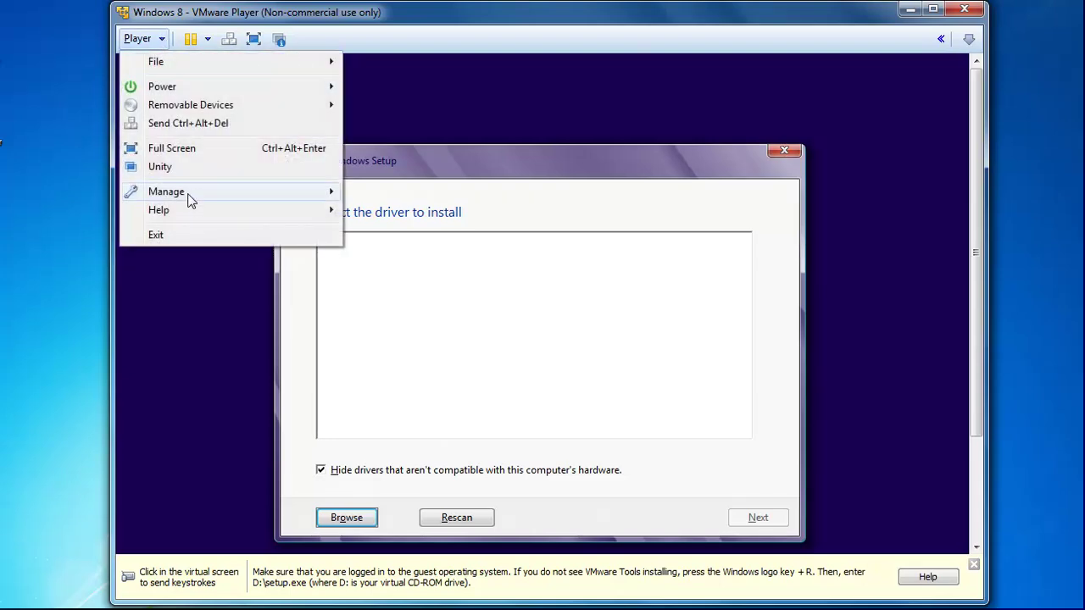
Step: Switch the CD/DVD (IDE) drive back to the Windows 8 installation ISO on J:
mouse_move(189, 198)
left_click(443, 235)
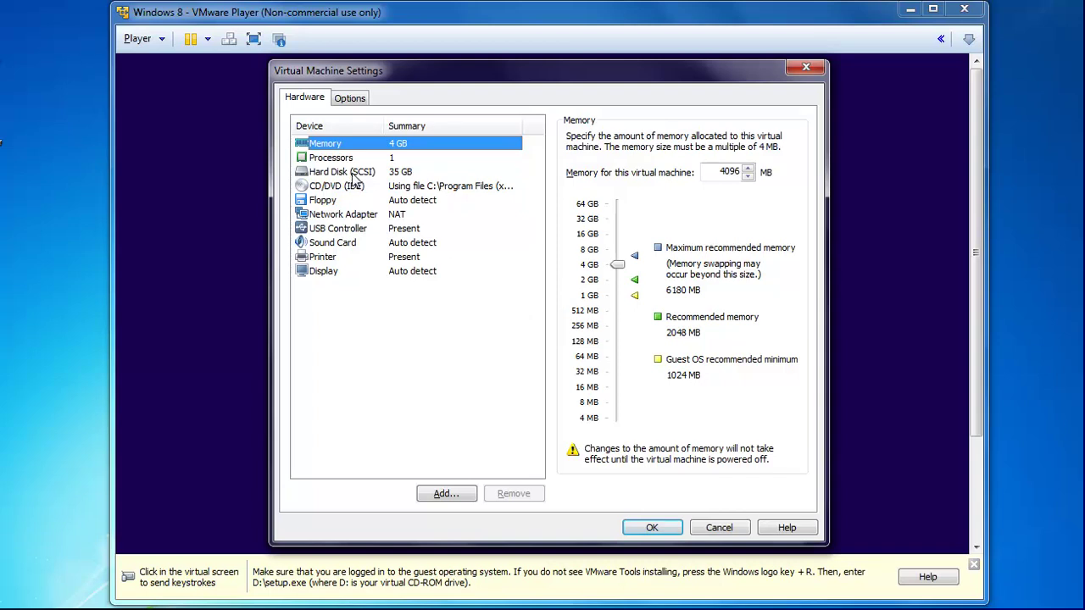
left_click(344, 190)
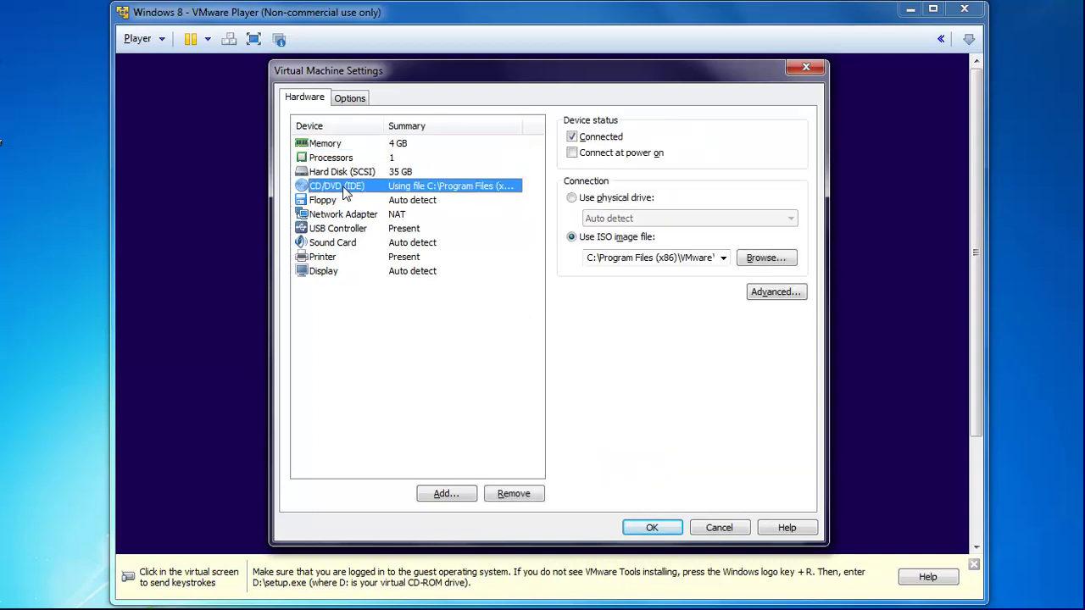
left_click(681, 265)
left_click_drag(696, 259, 600, 260)
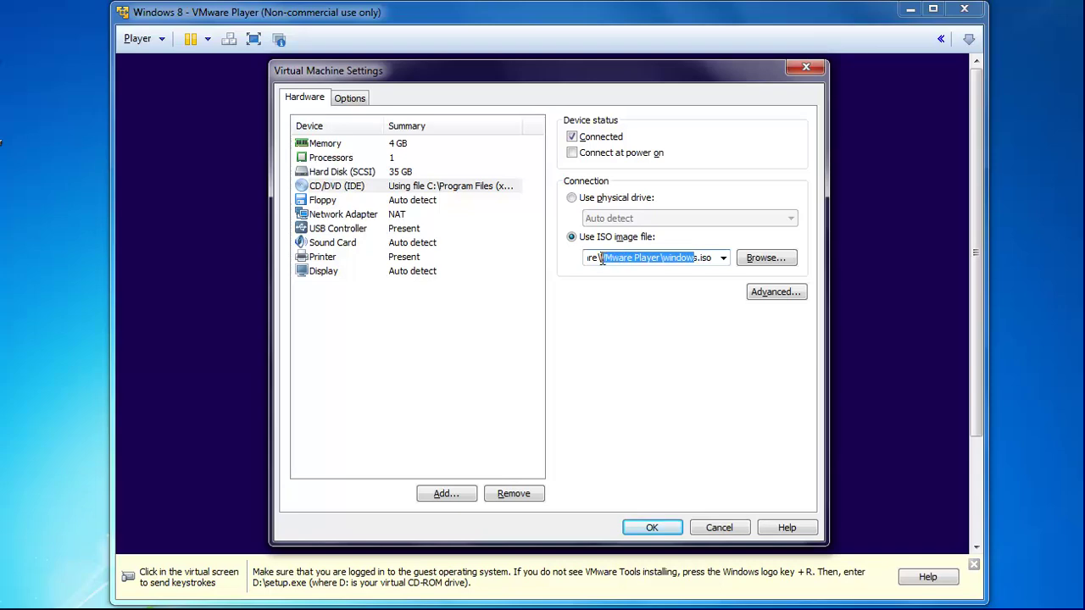
left_click(760, 258)
double_click(506, 234)
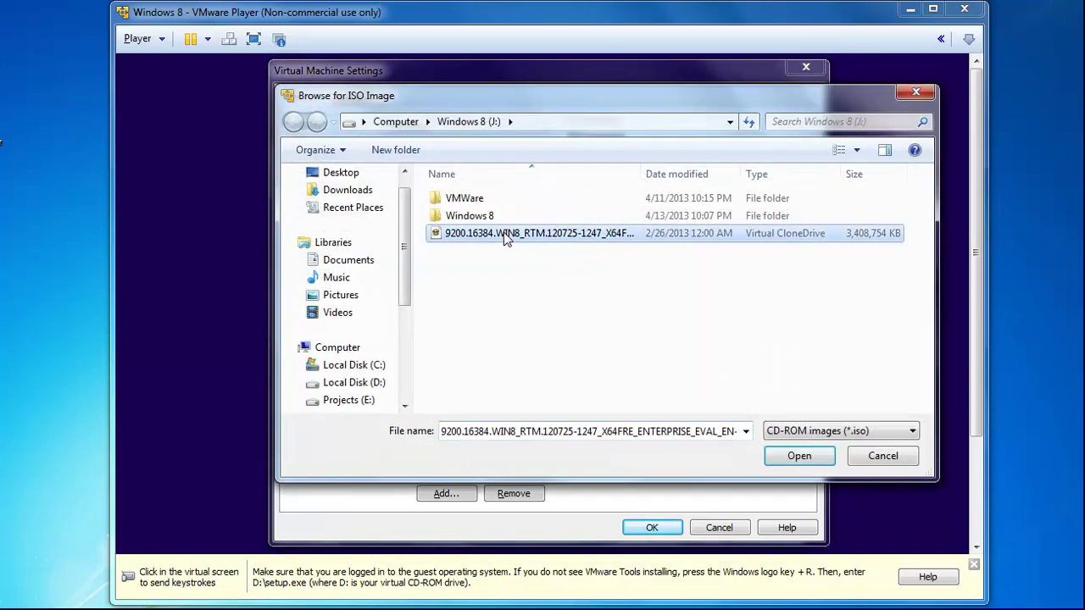
left_click(652, 527)
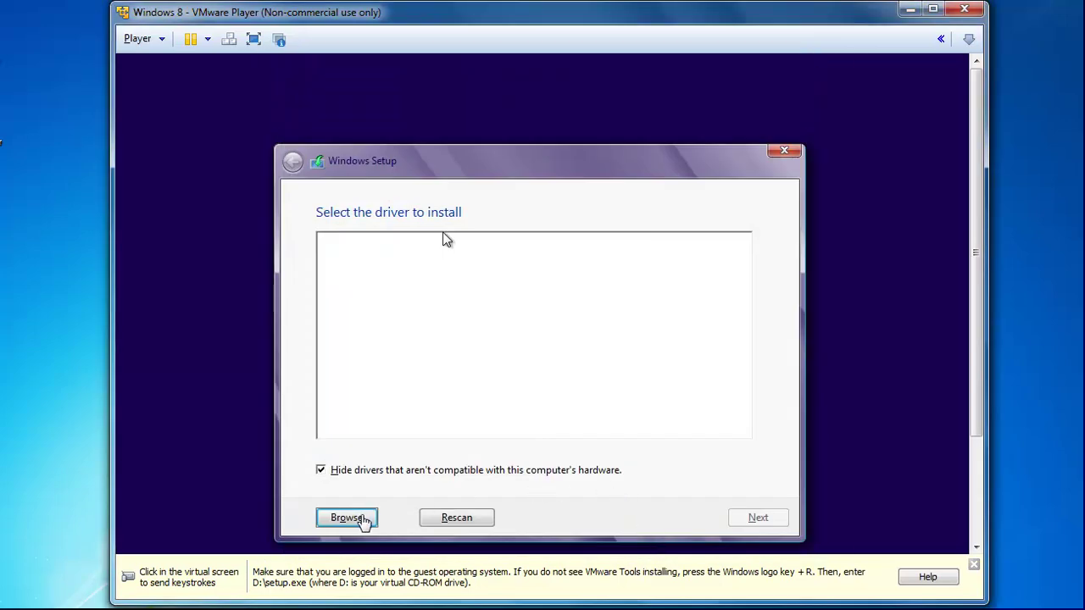
left_click(467, 521)
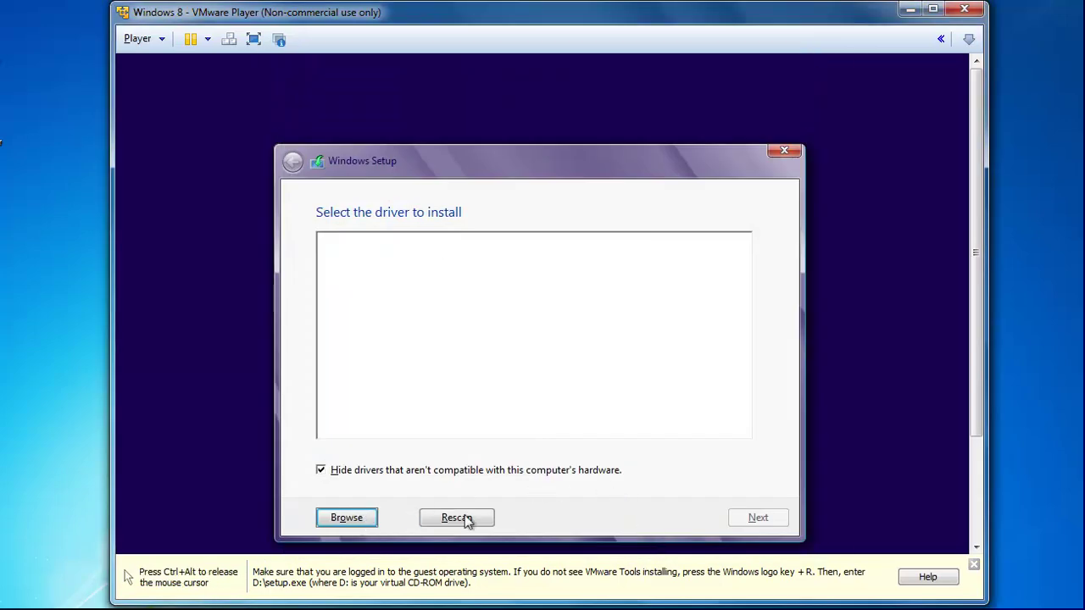
Step: Rescan the install media, accept the licence terms and choose a Custom install
left_click(460, 523)
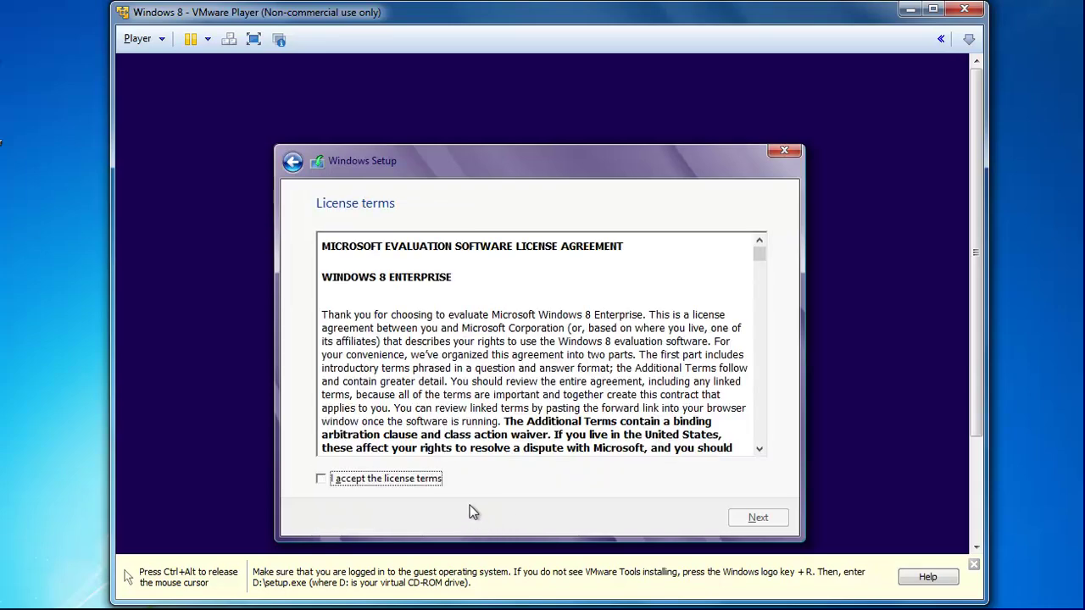
left_click(321, 478)
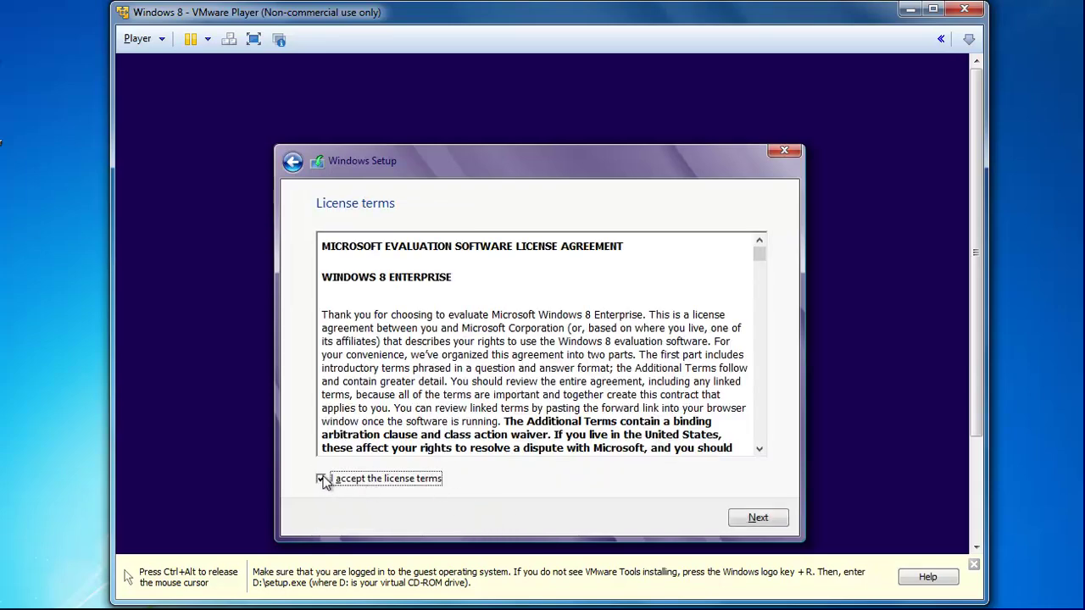
left_click(787, 519)
left_click(422, 346)
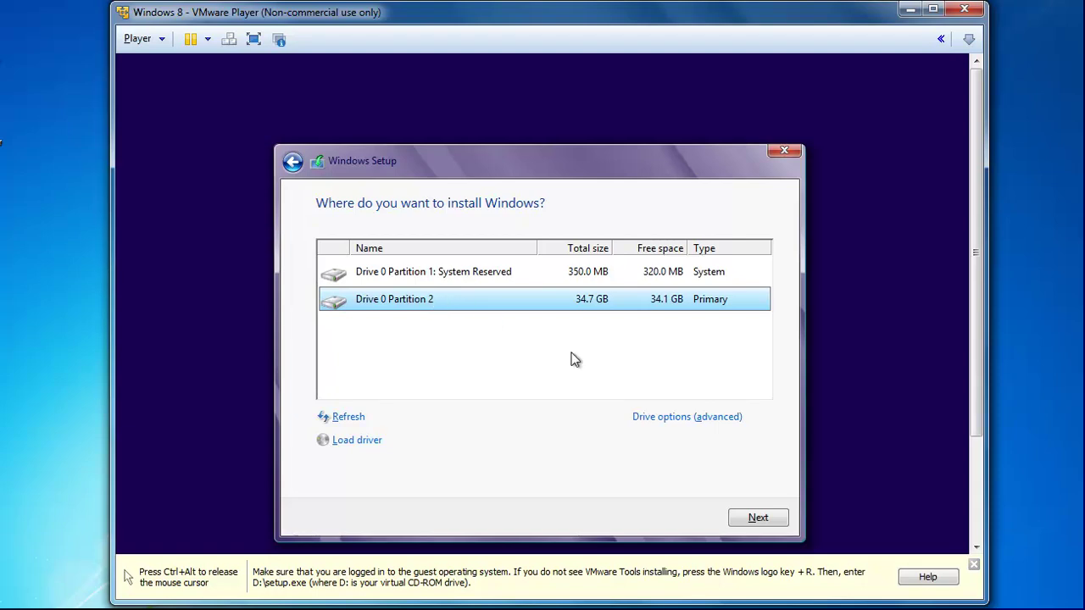
Step: Install Windows onto Drive 0 Partition 2, the 34.7 GB primary partition
left_click(688, 418)
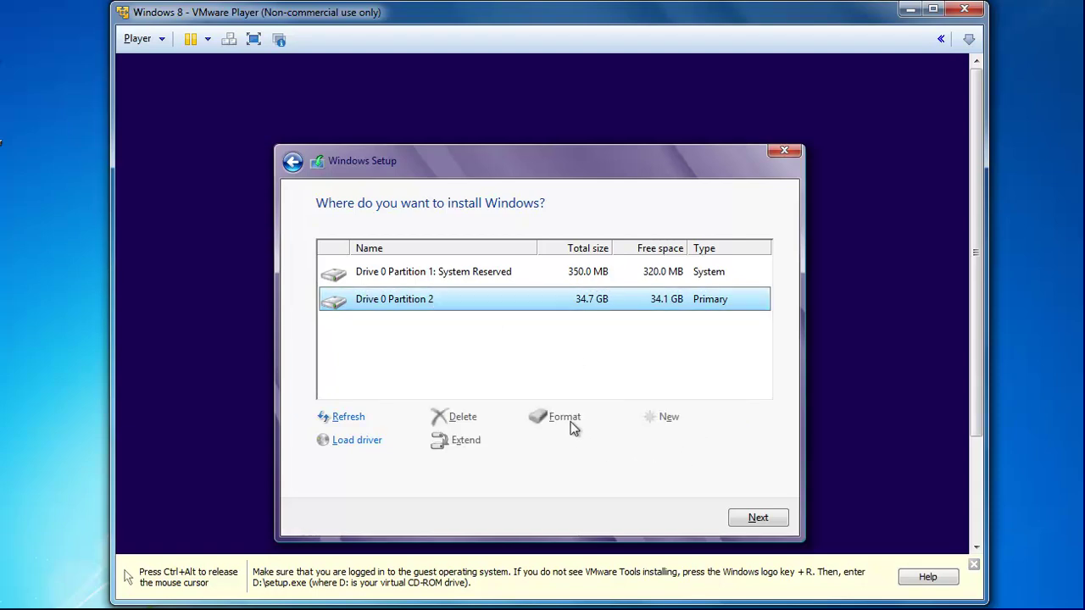
left_click(466, 273)
left_click(466, 301)
left_click(485, 277)
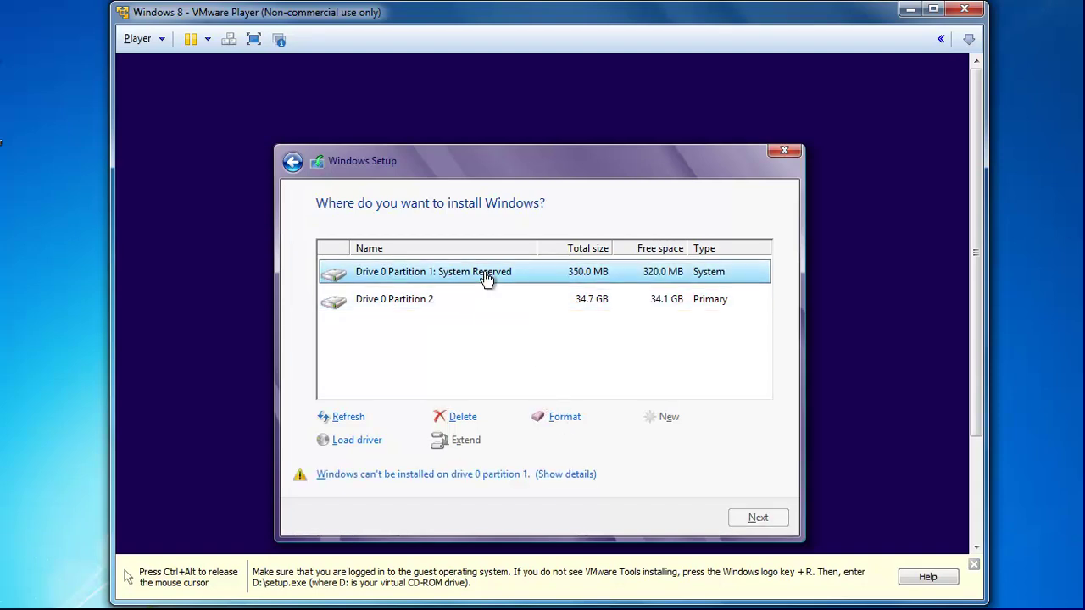
left_click(484, 300)
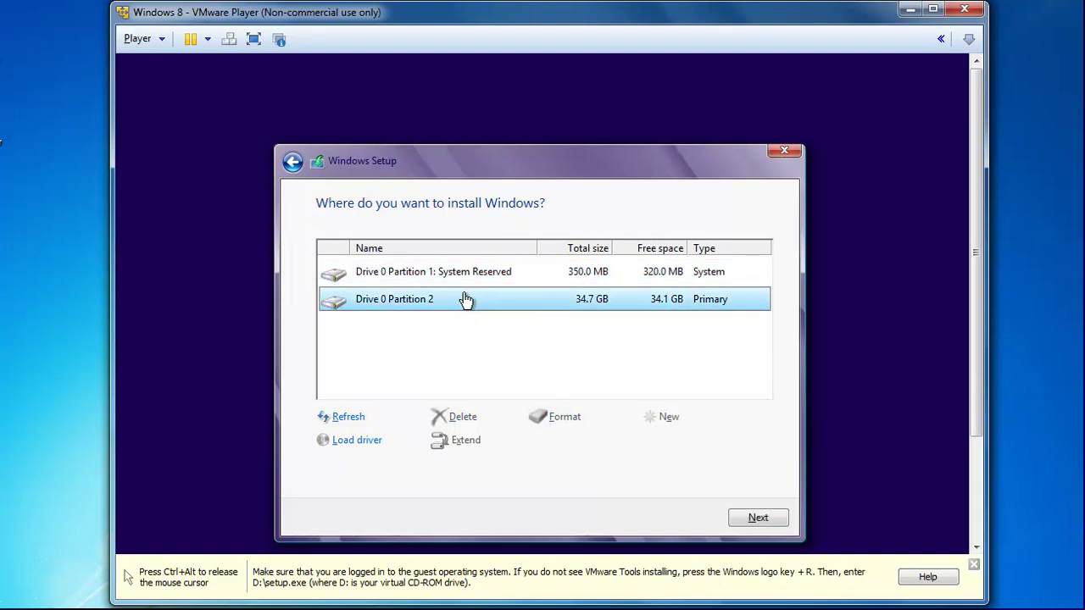
left_click(766, 522)
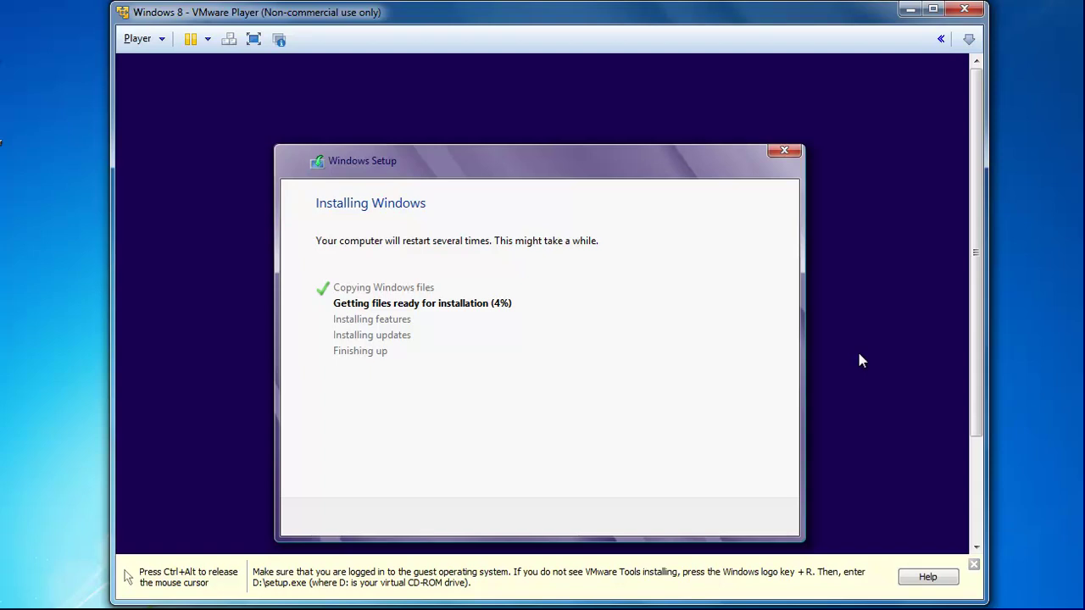
Step: Release the mouse while Windows Setup copies and prepares files
key("ctrl+alt")
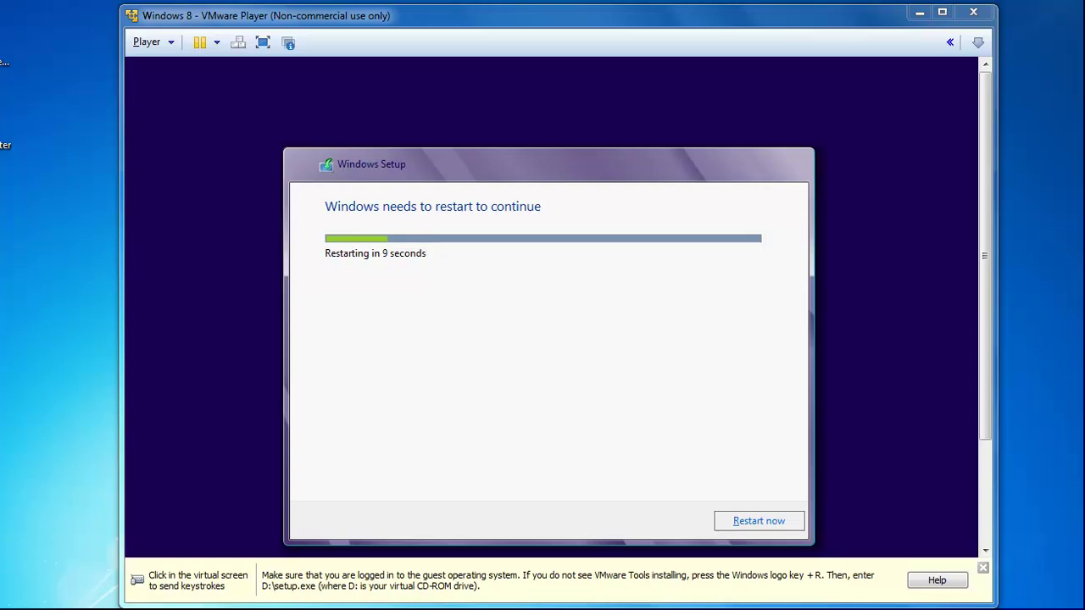
Step: Restart the Windows 8 guest immediately to continue setup
left_click(680, 294)
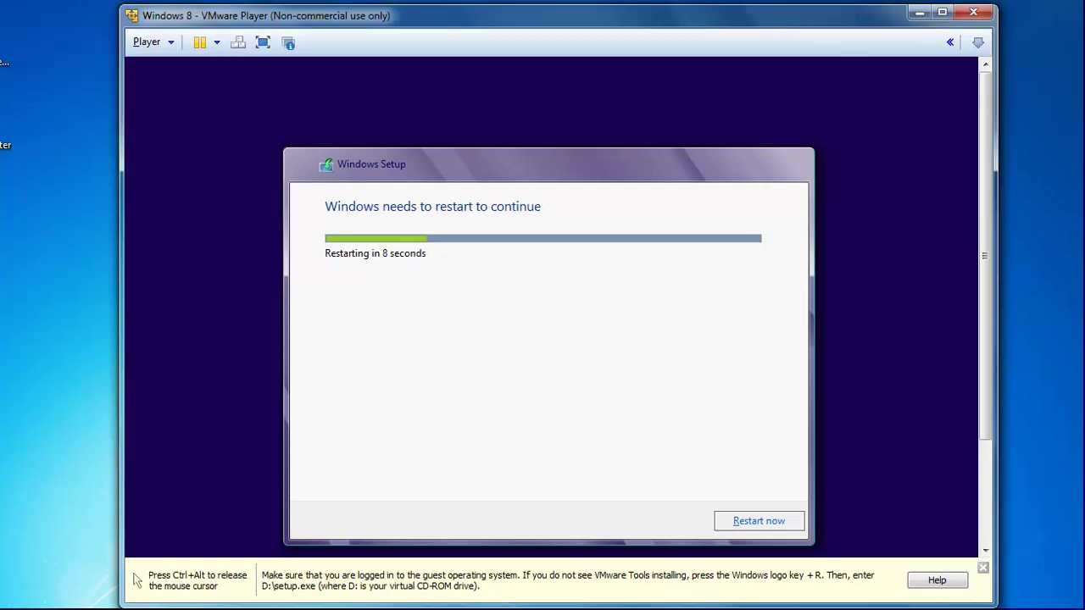
left_click(762, 523)
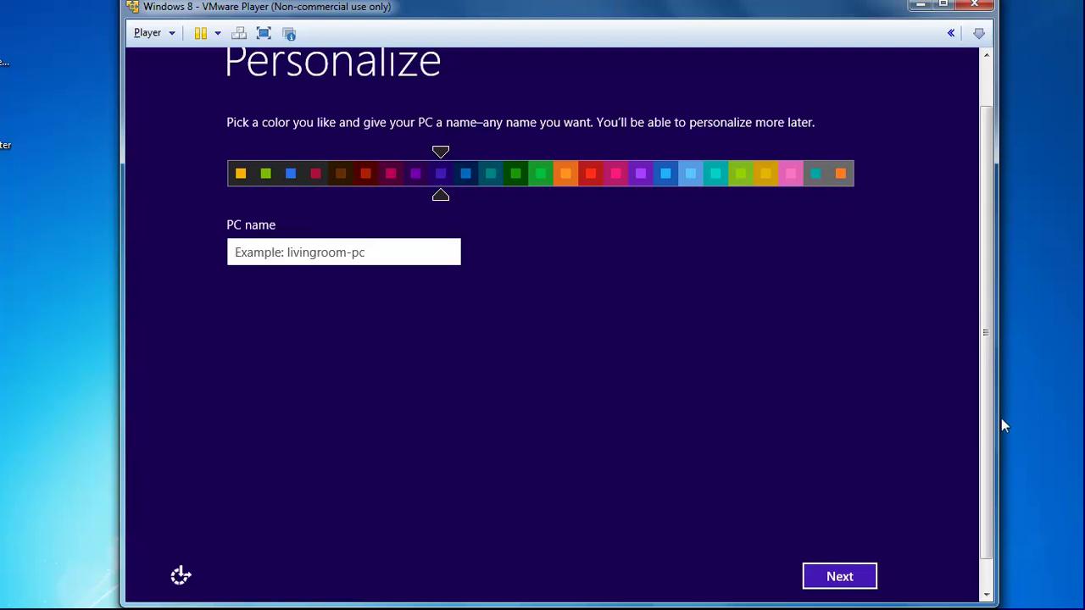
Step: Pick a darker purple colour and name the PC carrz-win8
left_click_drag(991, 414, 995, 376)
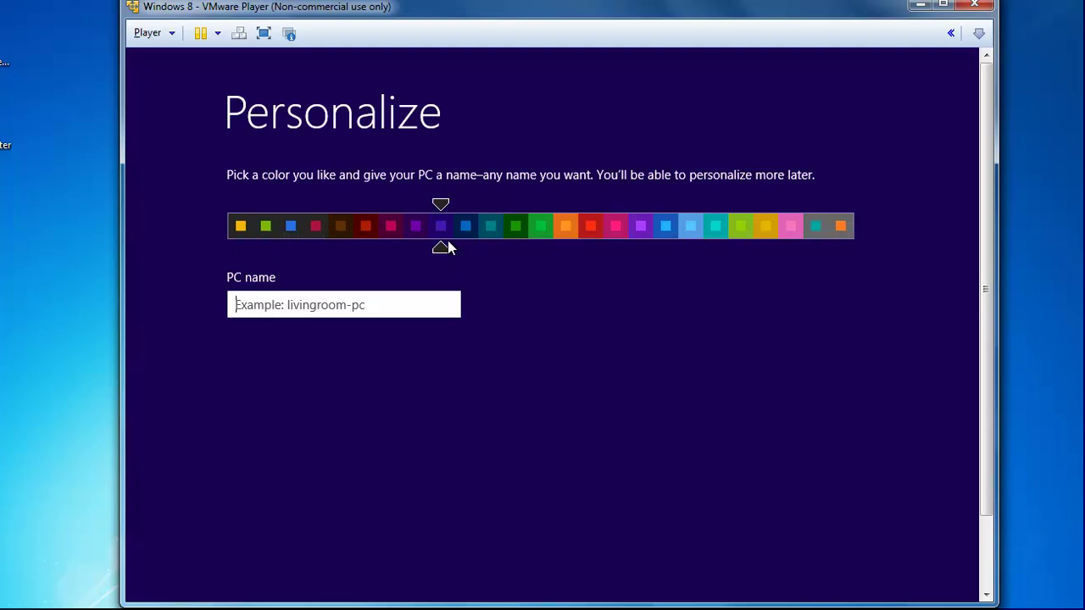
mouse_move(445, 243)
left_mouse_down()
mouse_move(230, 252)
mouse_move(854, 252)
mouse_move(266, 247)
mouse_move(467, 251)
mouse_move(416, 250)
left_mouse_up()
left_click(380, 306)
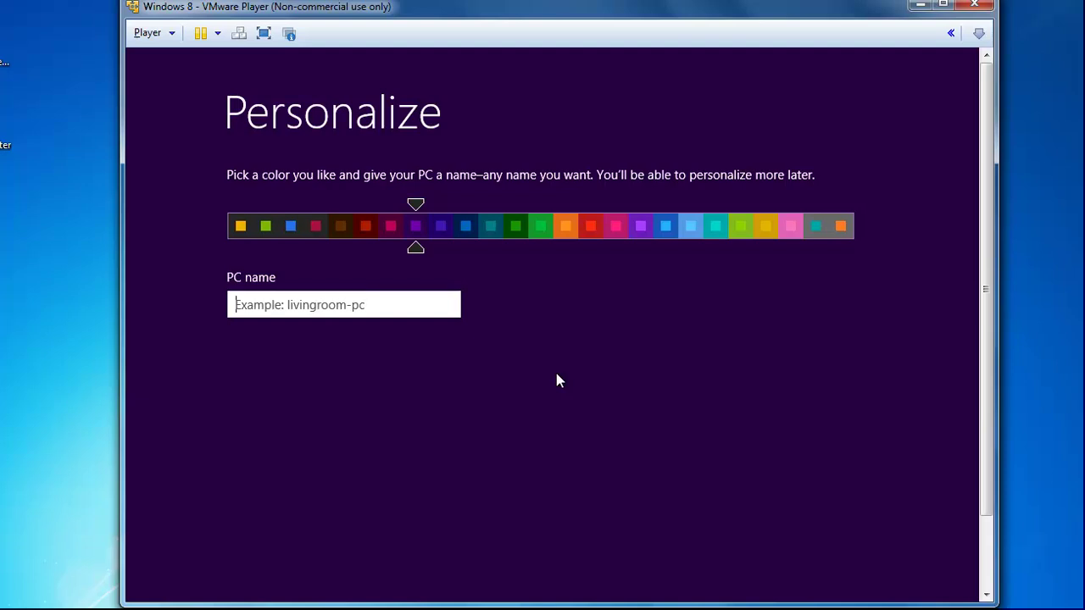
type("carrz")
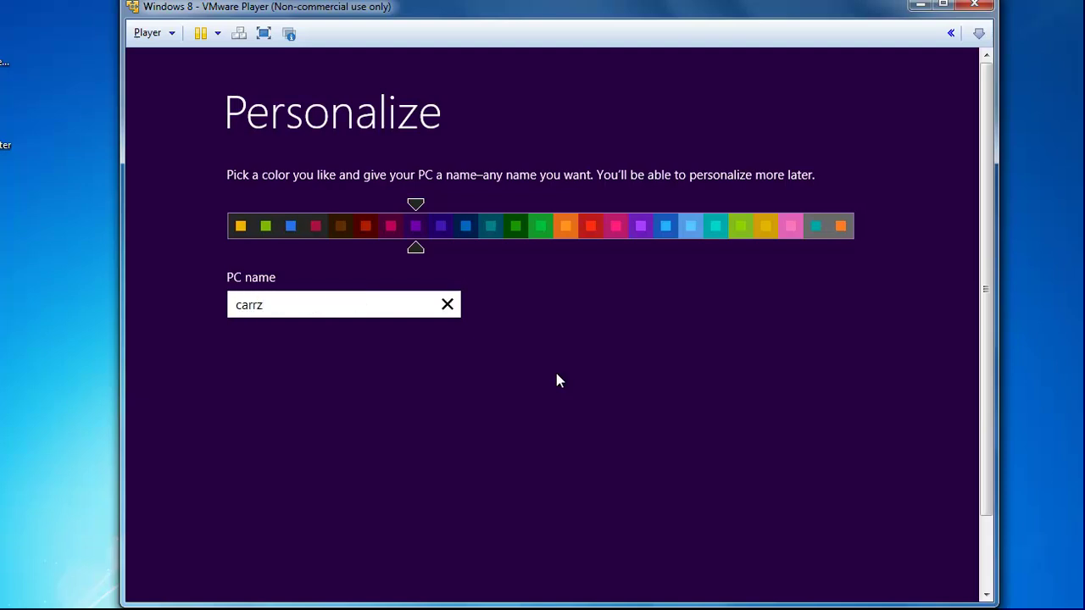
type("-win8")
left_click_drag(986, 233, 986, 284)
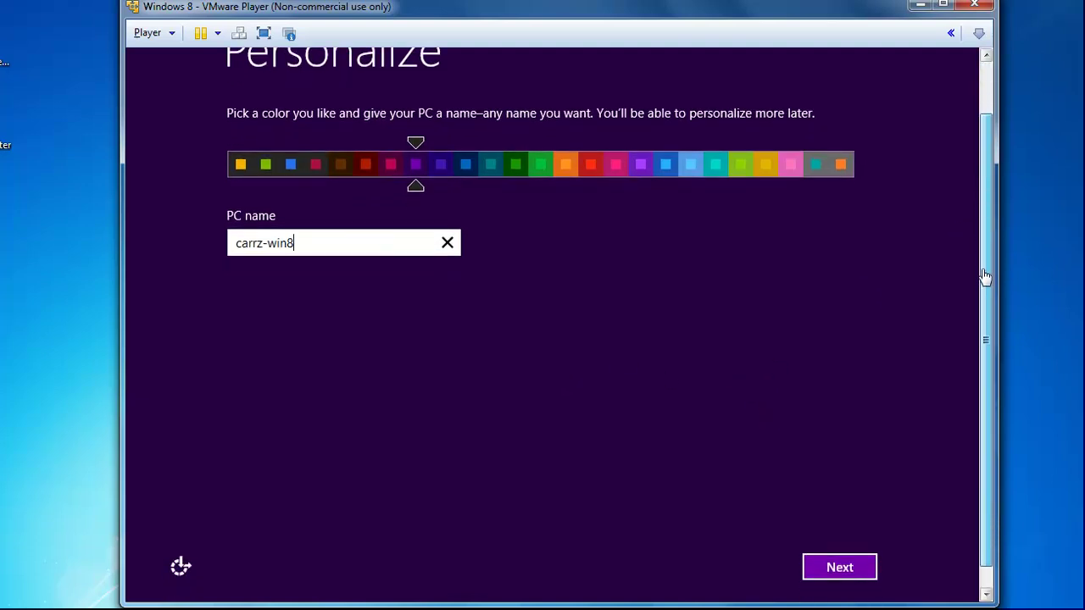
left_click(838, 567)
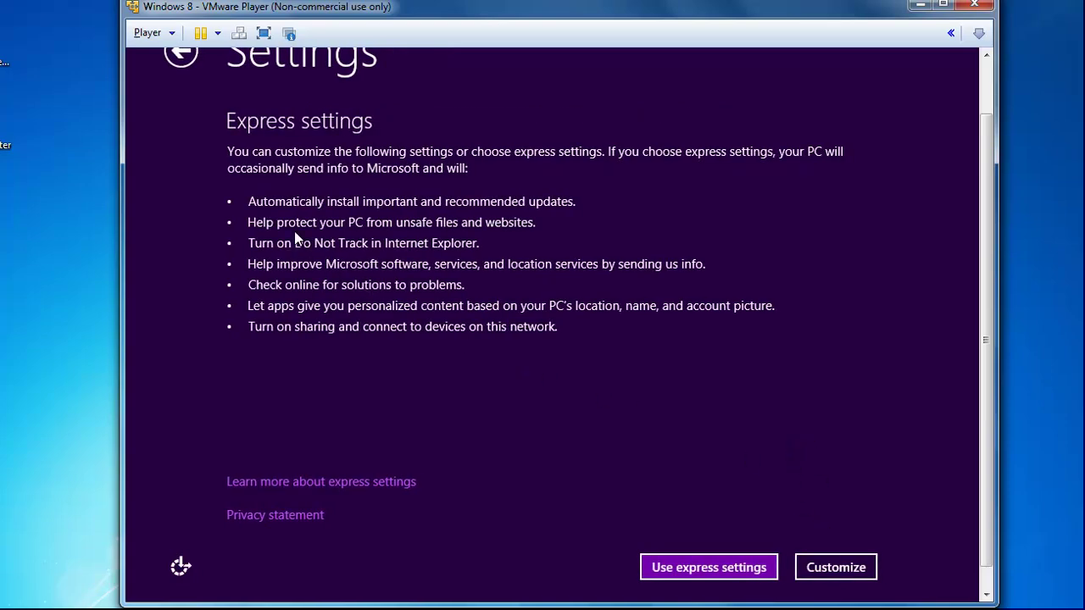
Step: Turn on device sharing and switch off both SmartScreen filters and Do Not Track
left_click(815, 565)
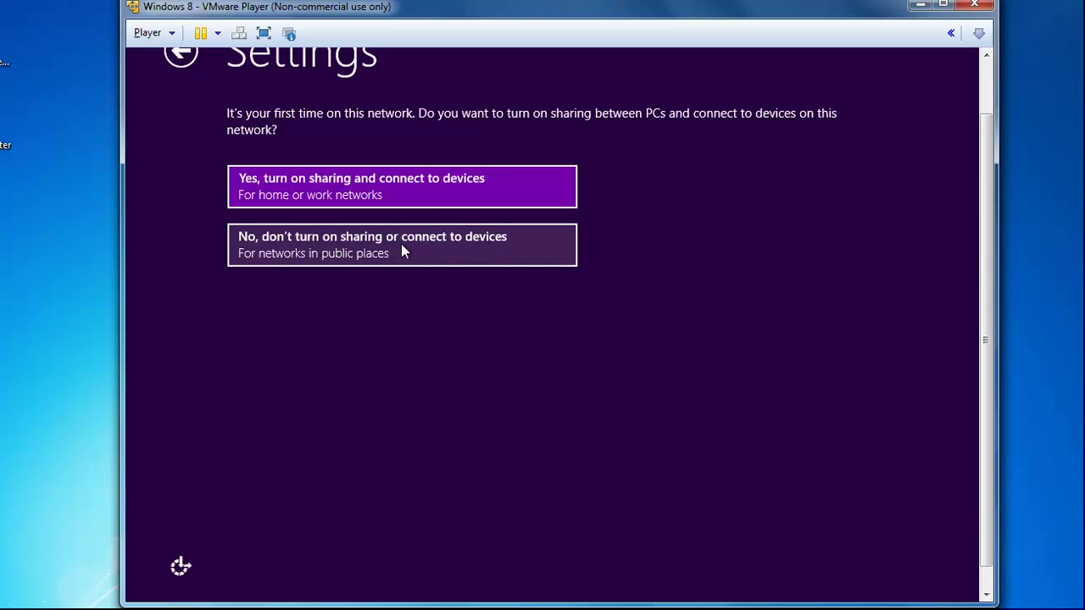
left_click(345, 183)
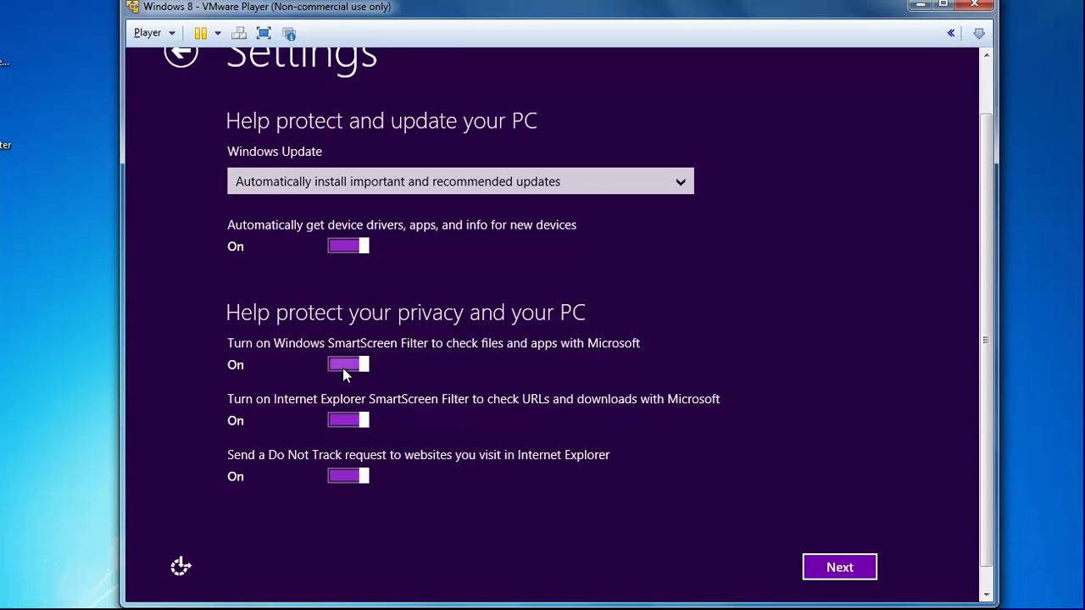
left_click(366, 366)
left_click(365, 422)
left_click(365, 480)
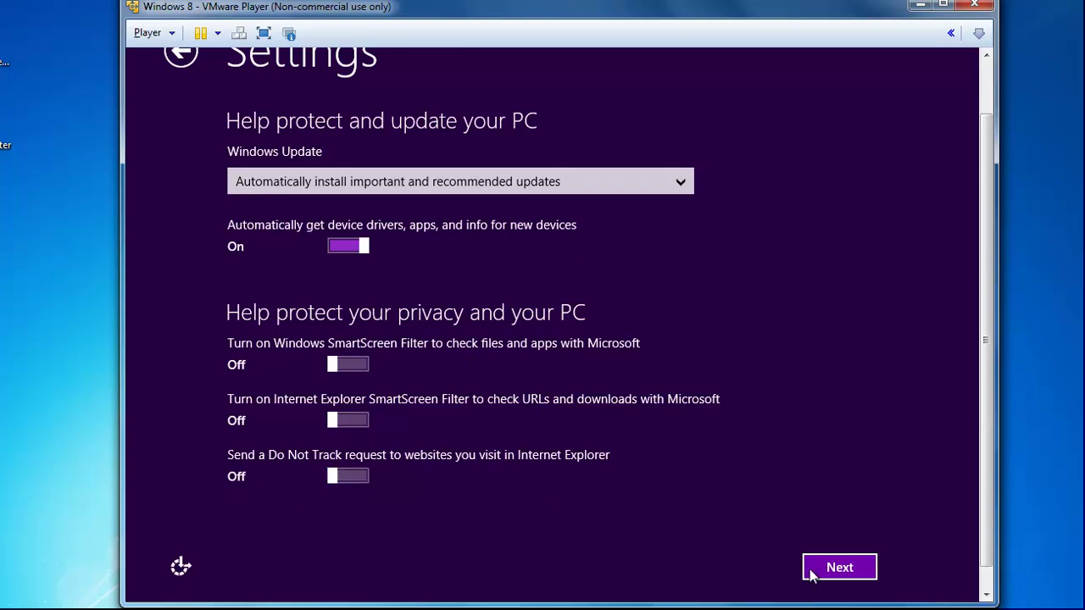
left_click(839, 568)
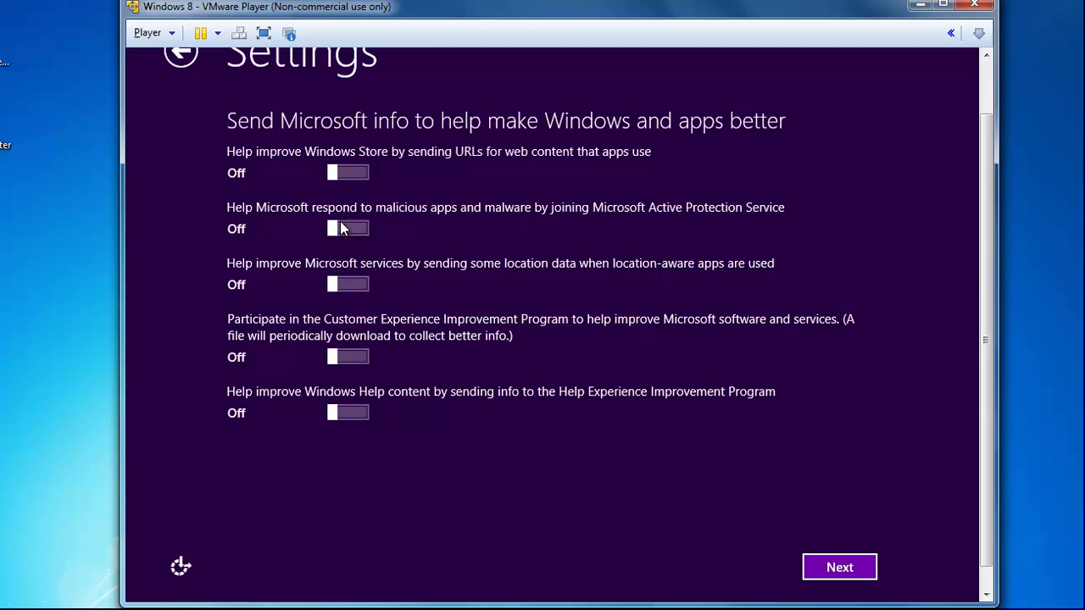
Step: Leave info-sharing off and block apps' access to location, account name and picture
left_click(838, 567)
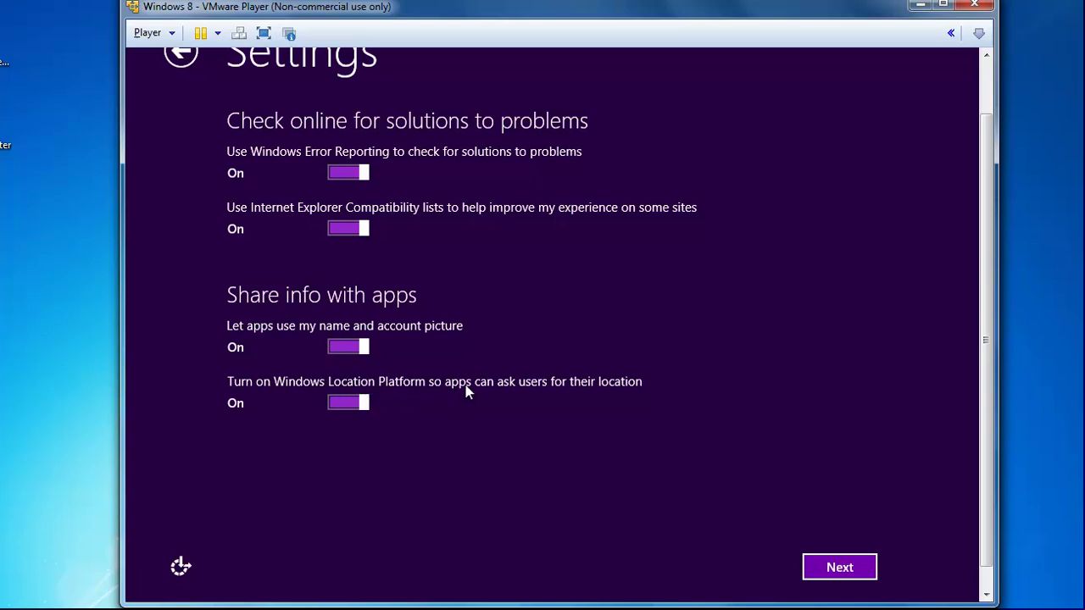
left_click(332, 404)
left_click(332, 351)
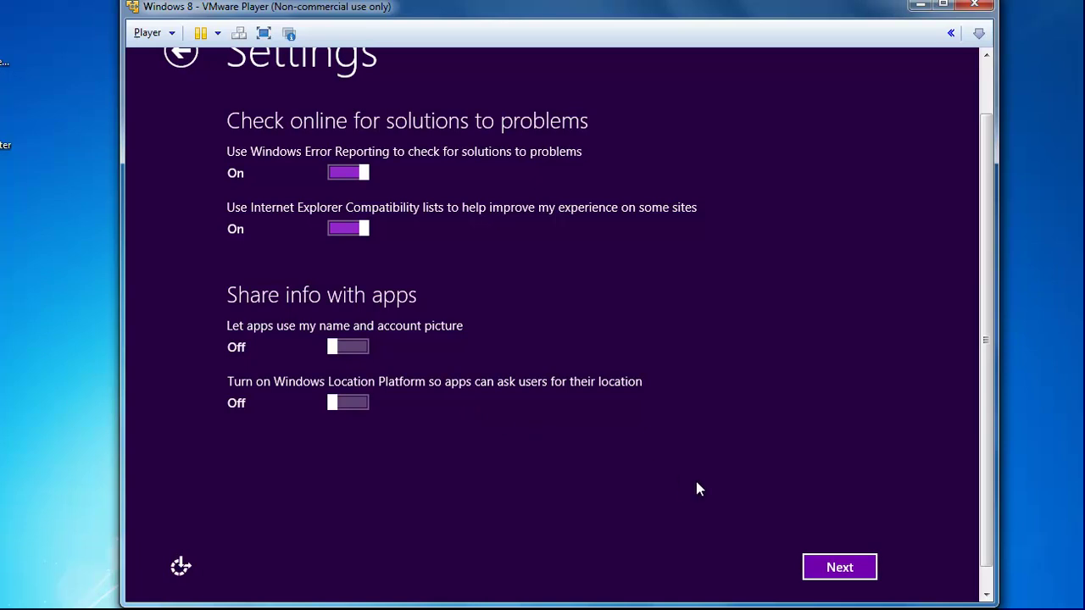
Step: Enter the sign-in e-mail address and check it for a Microsoft account
left_click(838, 568)
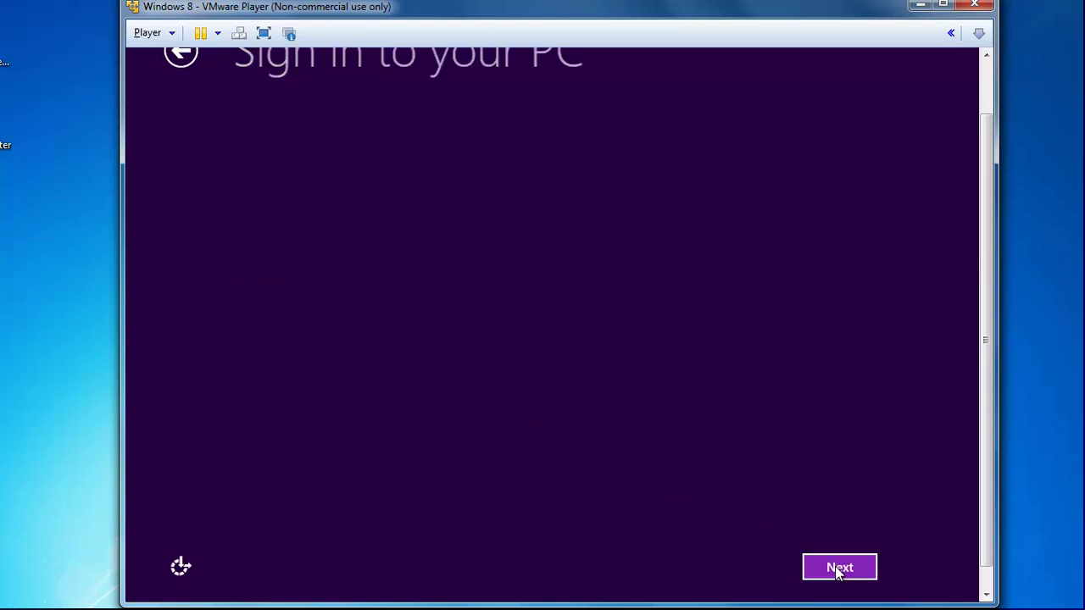
left_click(356, 166)
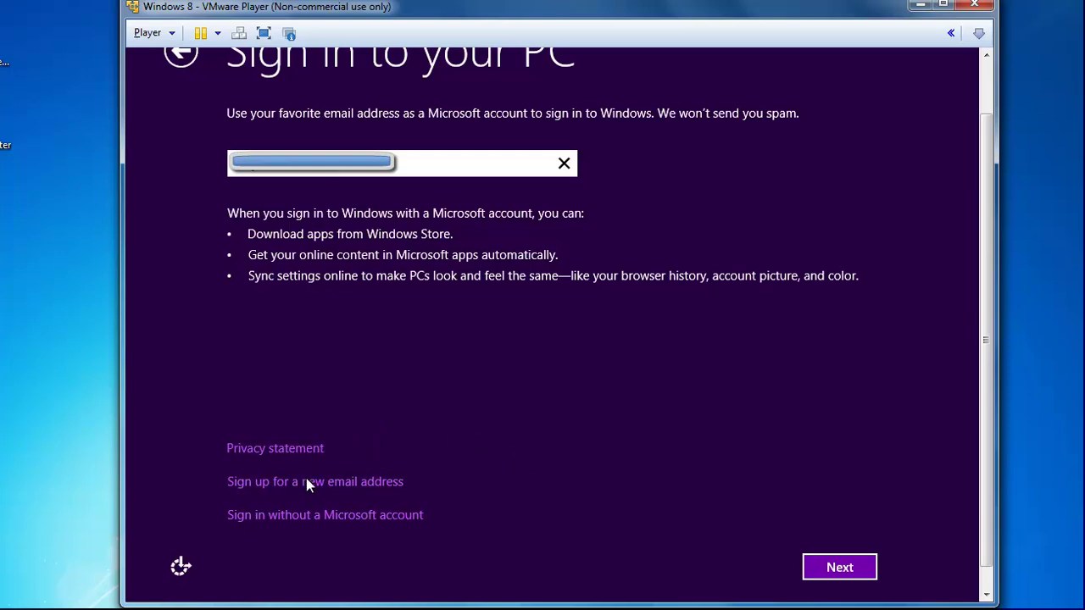
left_click(833, 573)
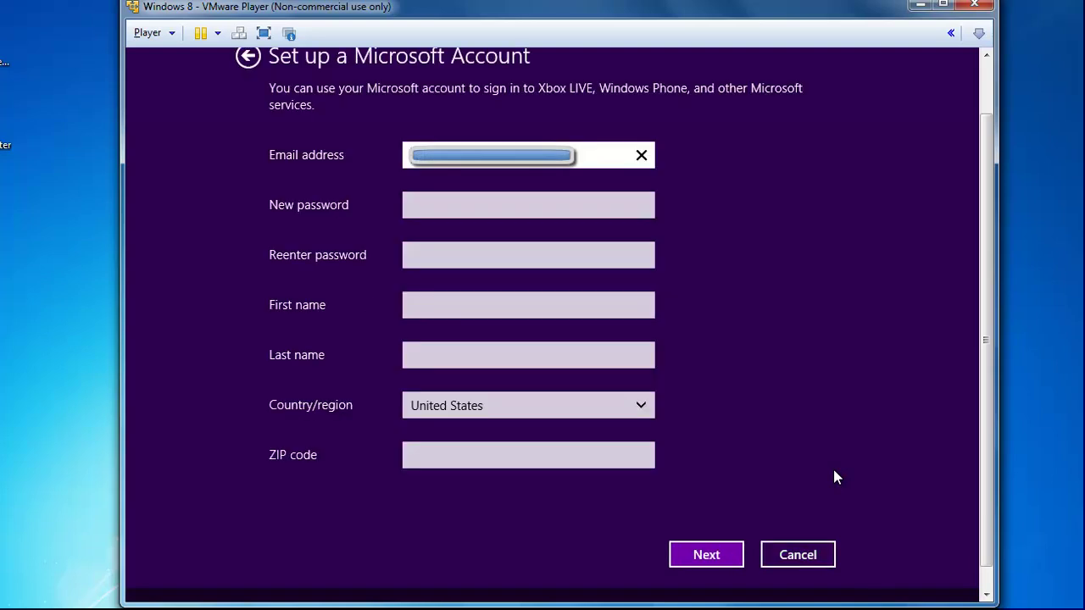
Step: Enter and confirm the new account password
left_click(473, 206)
type("•••••••••••")
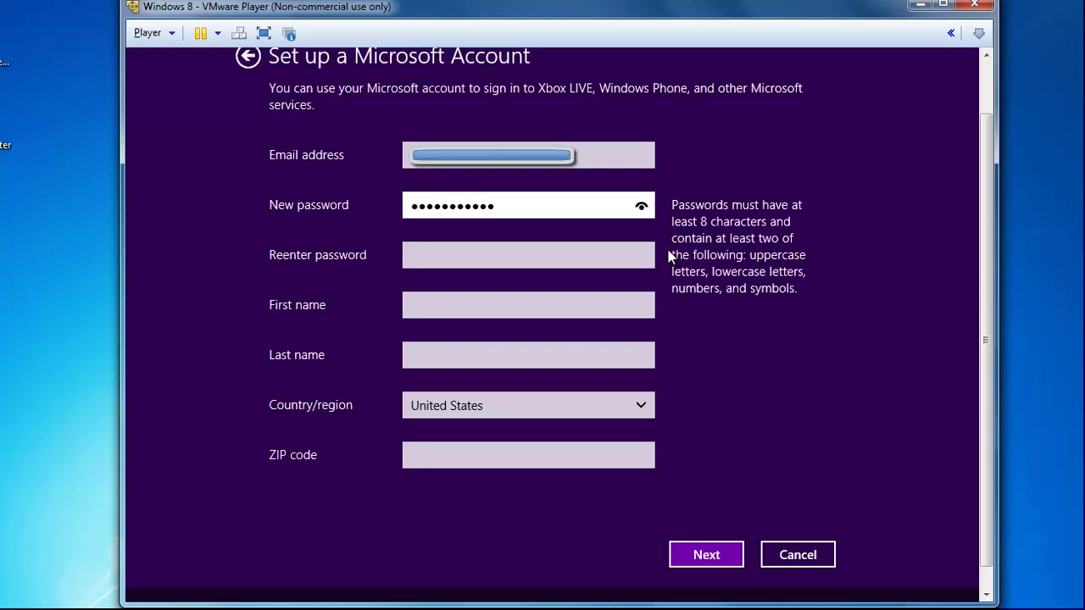
key("BackSpace")
key("BackSpace")
key("BackSpace")
key("BackSpace")
key("BackSpace")
key("BackSpace")
key("BackSpace")
key("BackSpace")
key("BackSpace")
key("BackSpace")
key("BackSpace")
type("•••••••••••••")
key("Tab")
type("•••••")
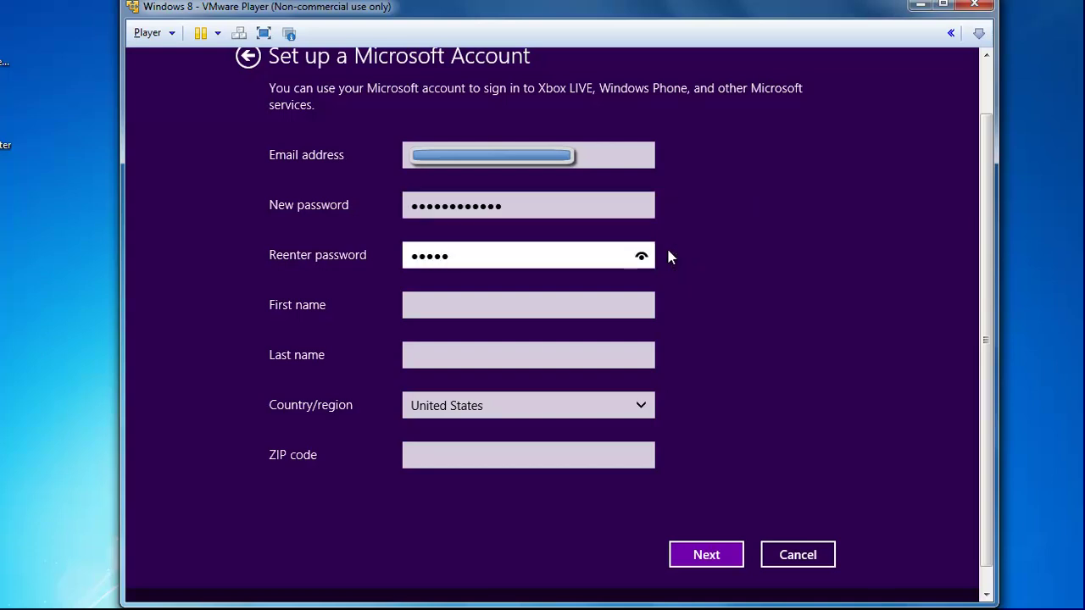
type("••••••••")
Step: Fill in the account holder's first and last name, capitalising the first name
key("Tab")
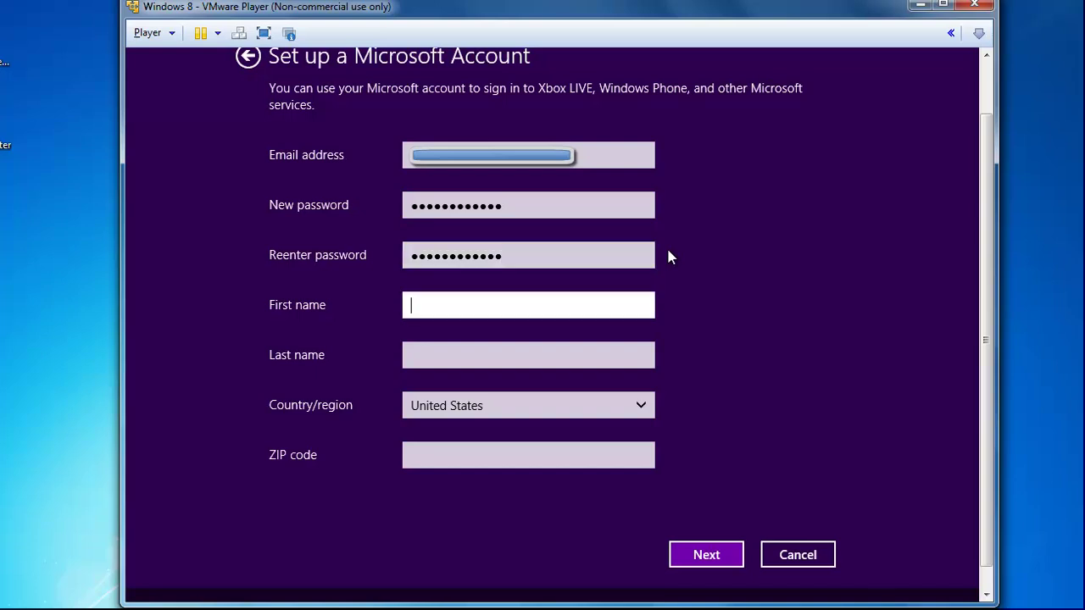
key("Tab")
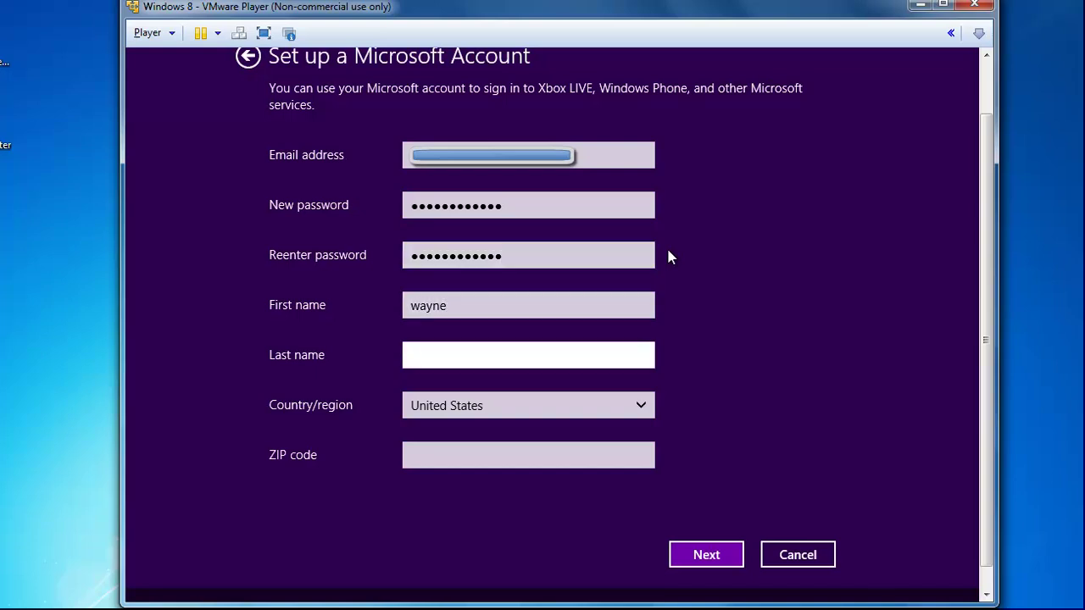
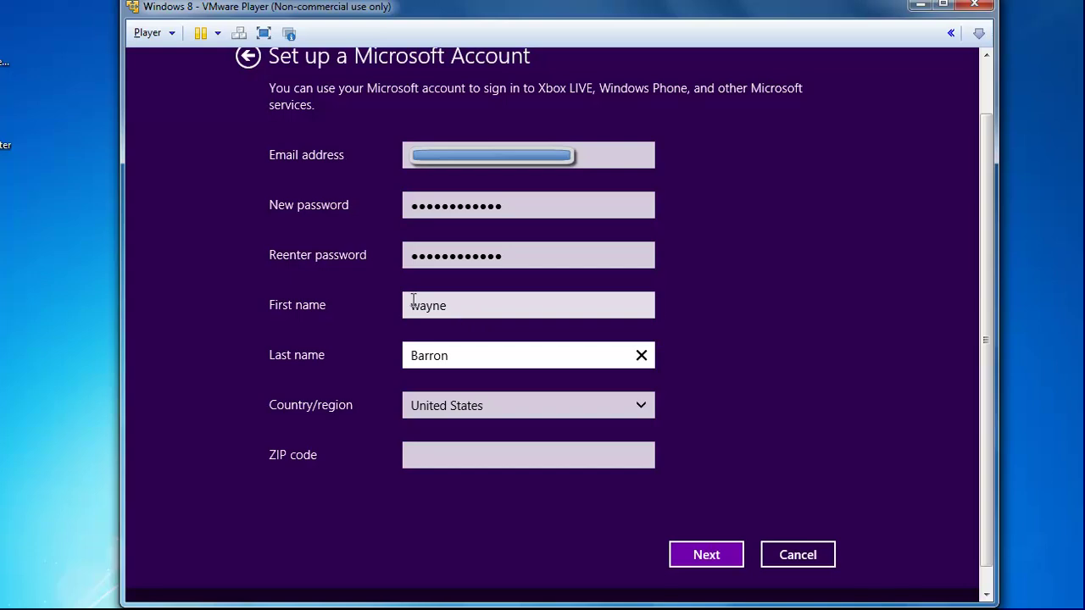
left_click(413, 305)
key("shift+Right")
type("W")
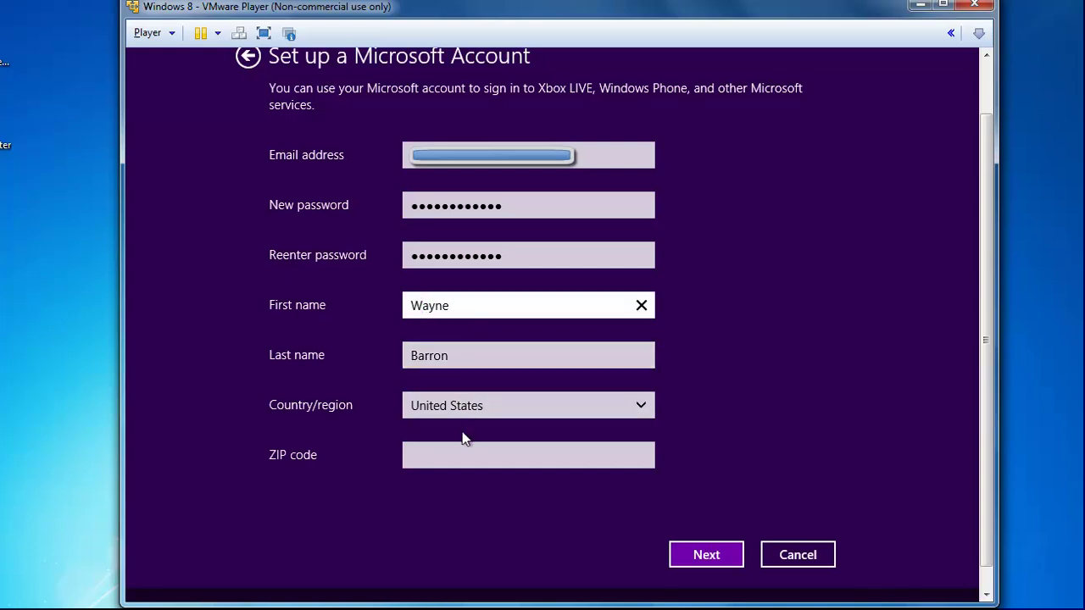
Step: Enter the account holder's ZIP code
left_click(491, 450)
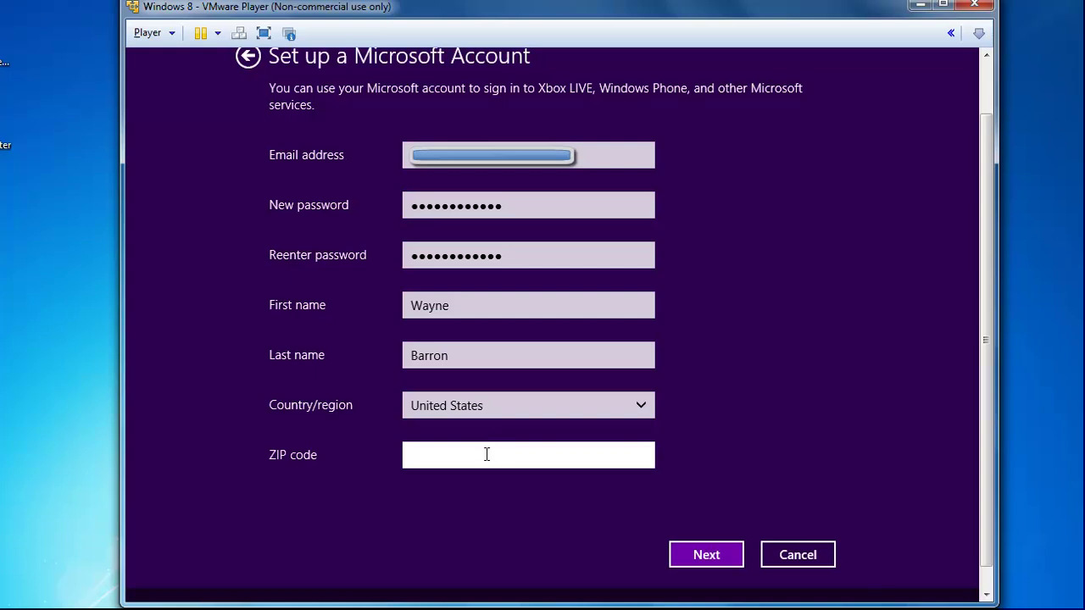
type("27559")
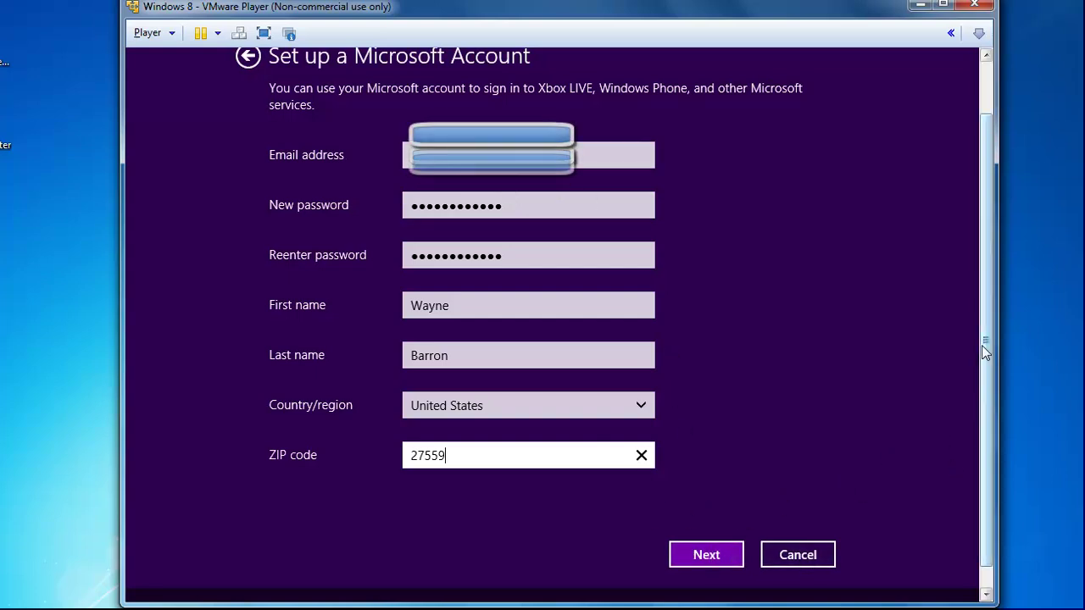
scroll(985, 413, "down", 1)
scroll(984, 412, "up", 1)
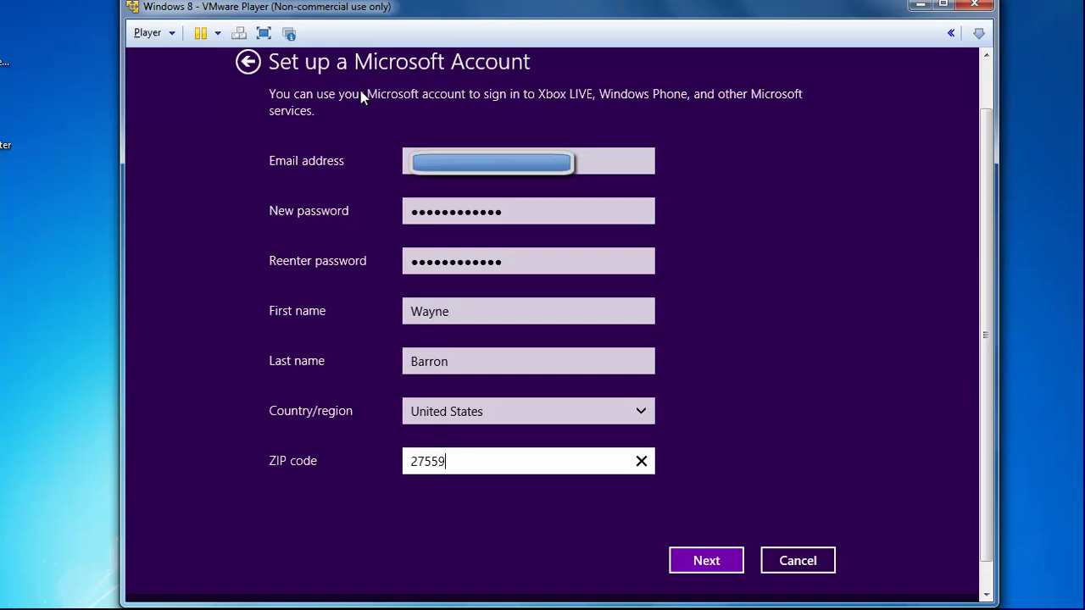
left_click(725, 564)
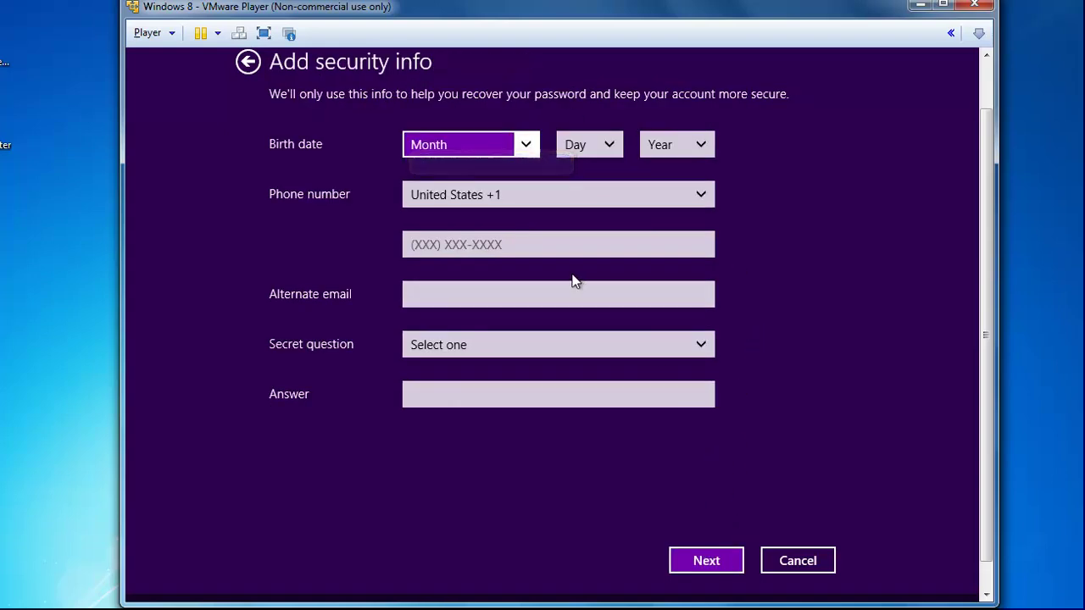
left_click(527, 148)
left_click(417, 210)
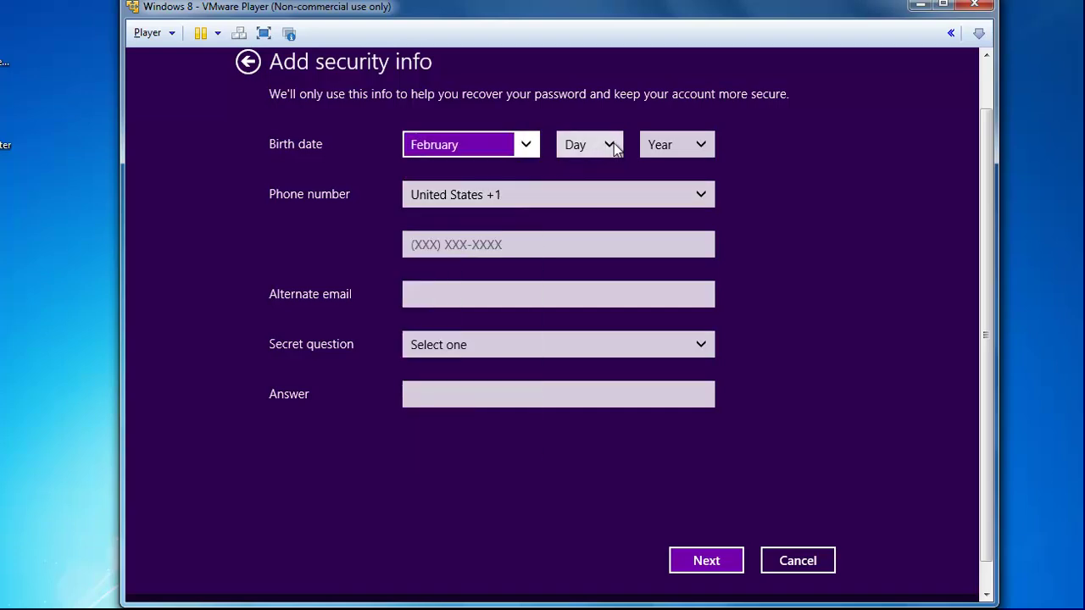
left_click(610, 145)
left_click_drag(620, 212, 617, 332)
left_click(593, 309)
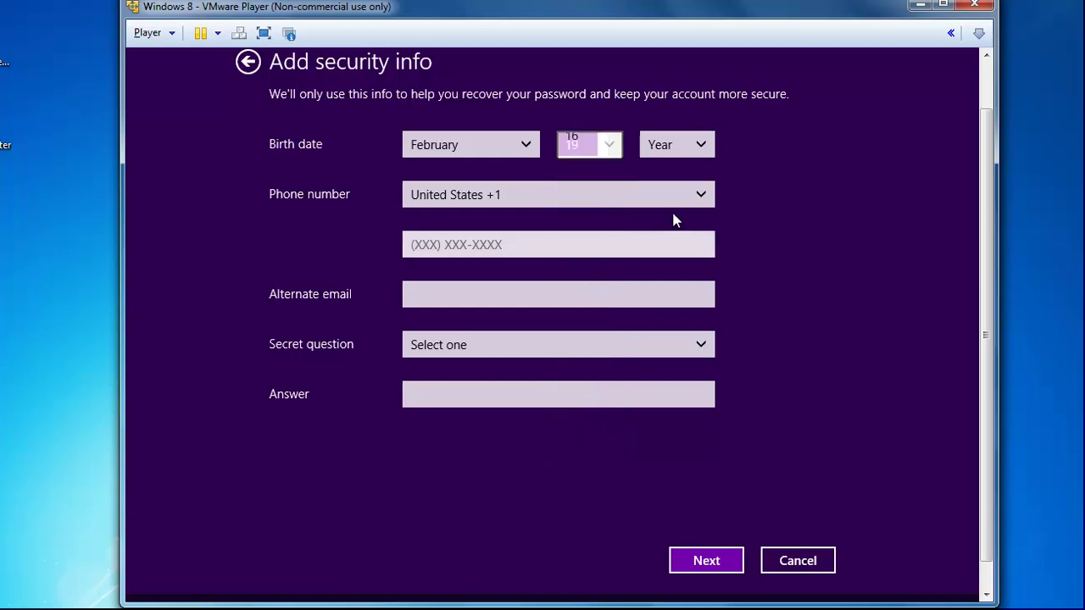
left_click(704, 148)
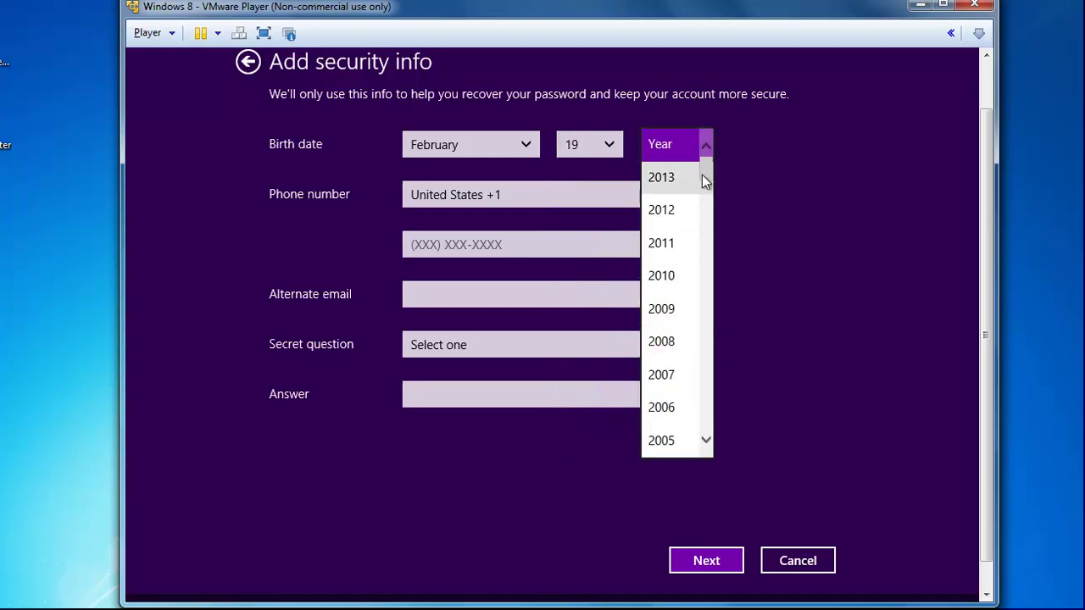
left_click_drag(707, 169, 705, 269)
left_click(679, 247)
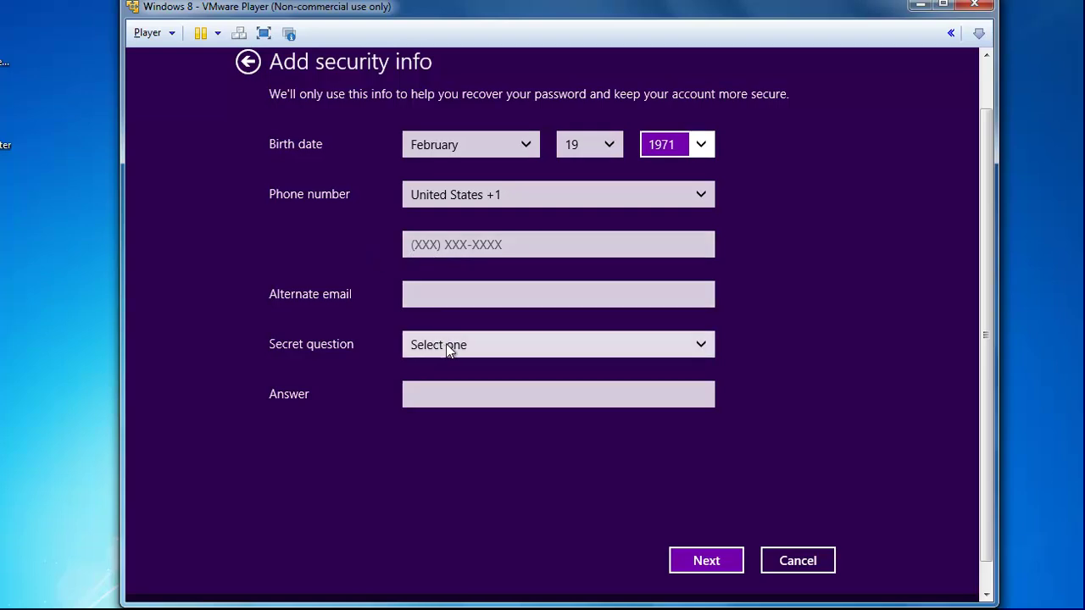
Step: Choose 'Favorite teacher' as the secret question, enter its answer, and submit
left_click(478, 293)
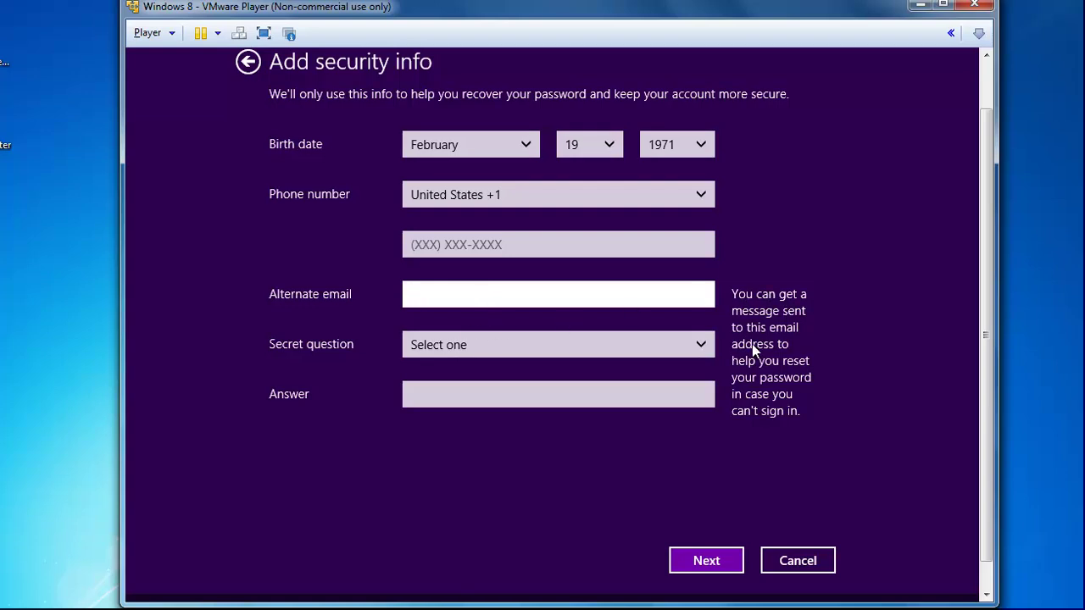
left_click(712, 456)
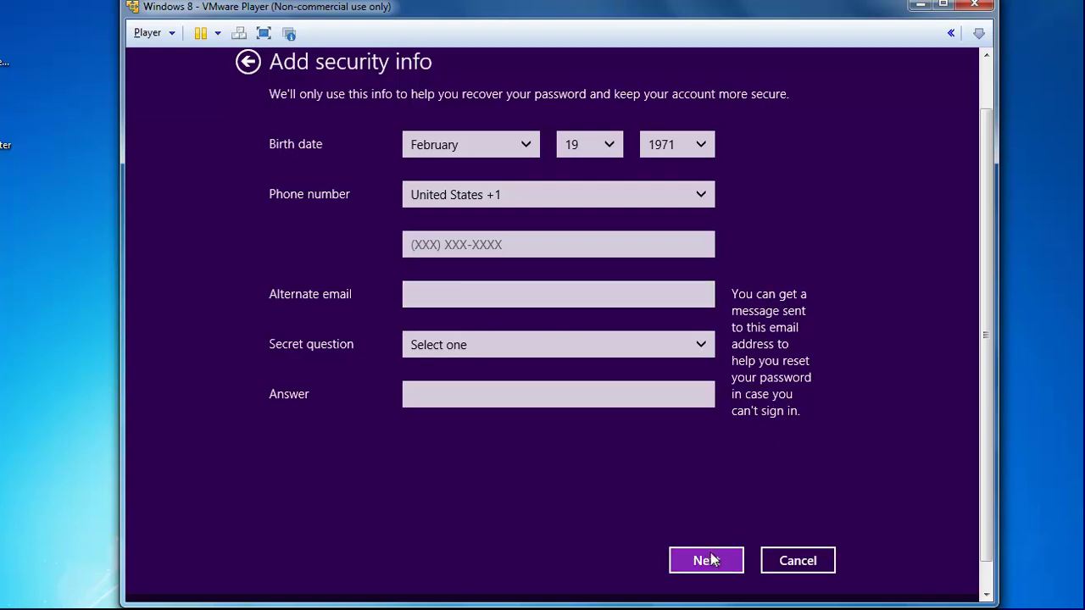
left_click(546, 347)
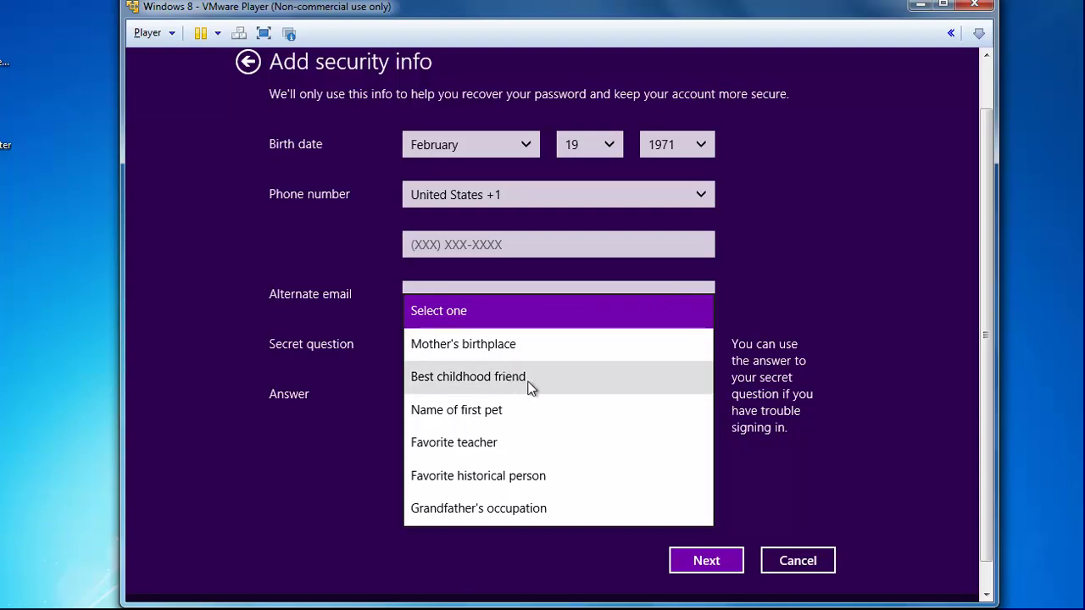
left_click(516, 443)
left_click(495, 392)
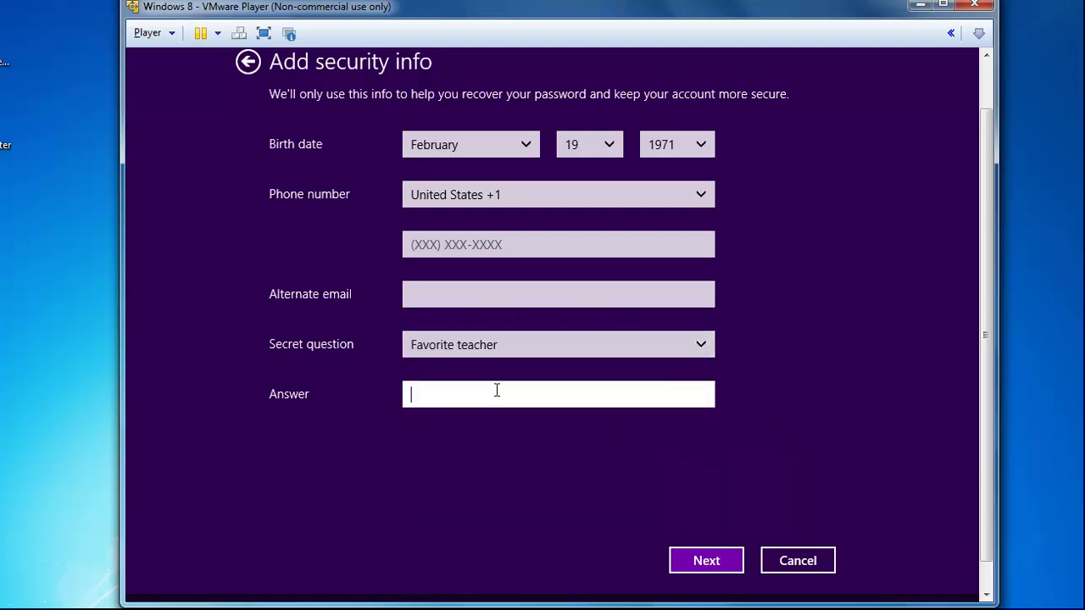
left_click(706, 561)
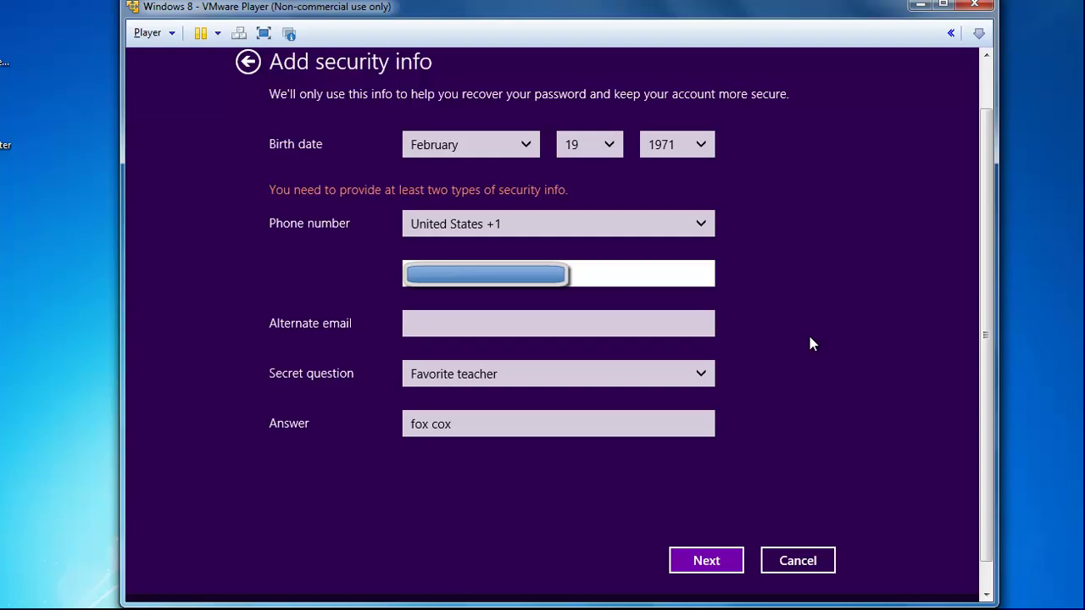
Step: Add the phone number and alternate email after the validation error, then resubmit
type("5")
key("Tab")
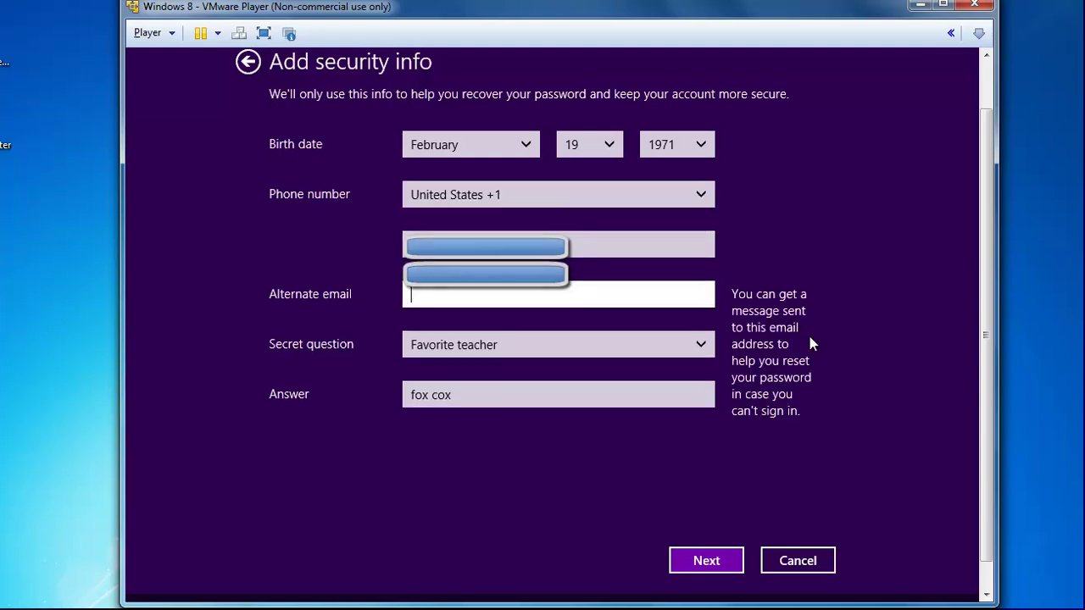
left_click(833, 347)
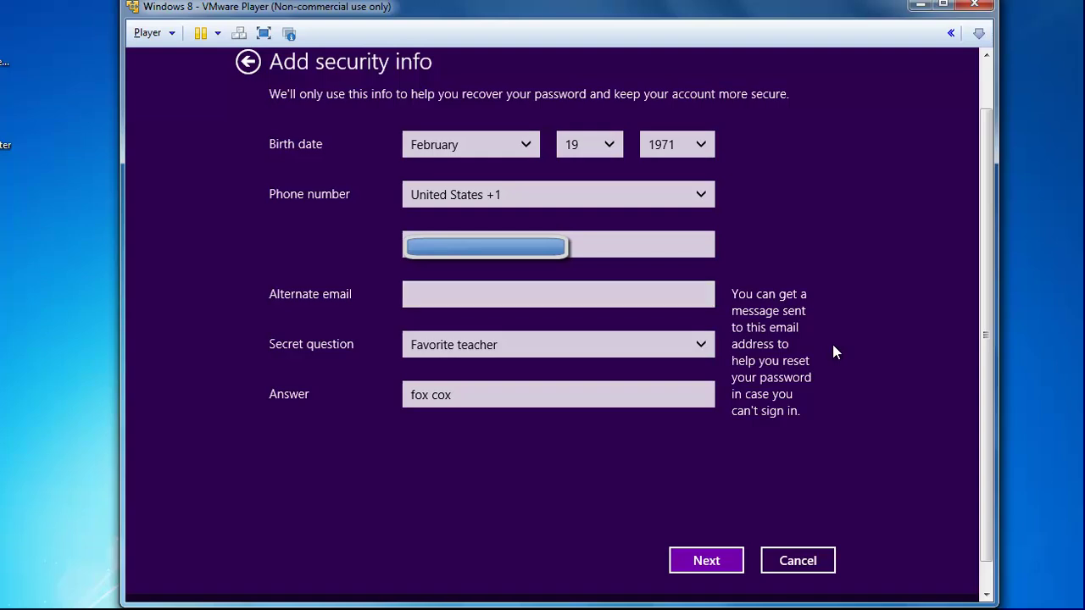
left_click(520, 297)
key("ctrl+v")
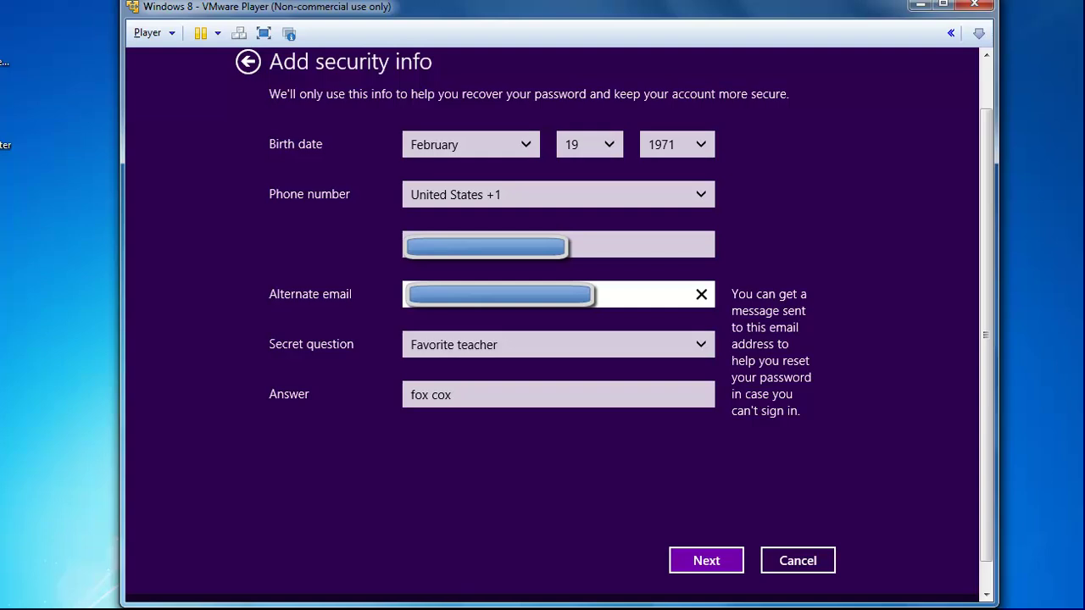
left_click(708, 564)
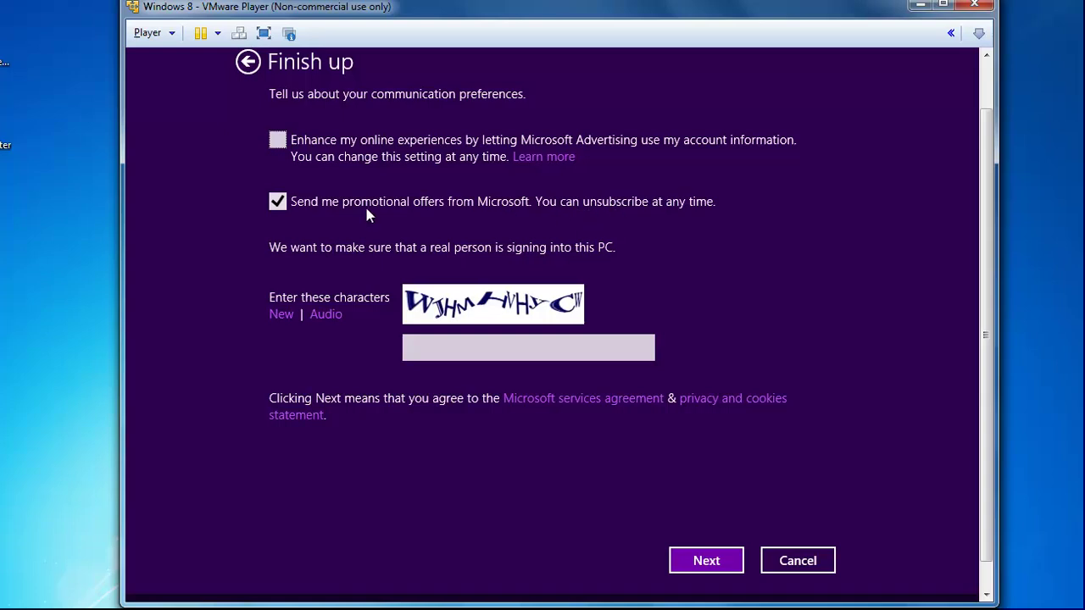
Step: Untick 'Send me promotional offers' and enter the displayed verification characters
left_click(278, 202)
left_click(446, 348)
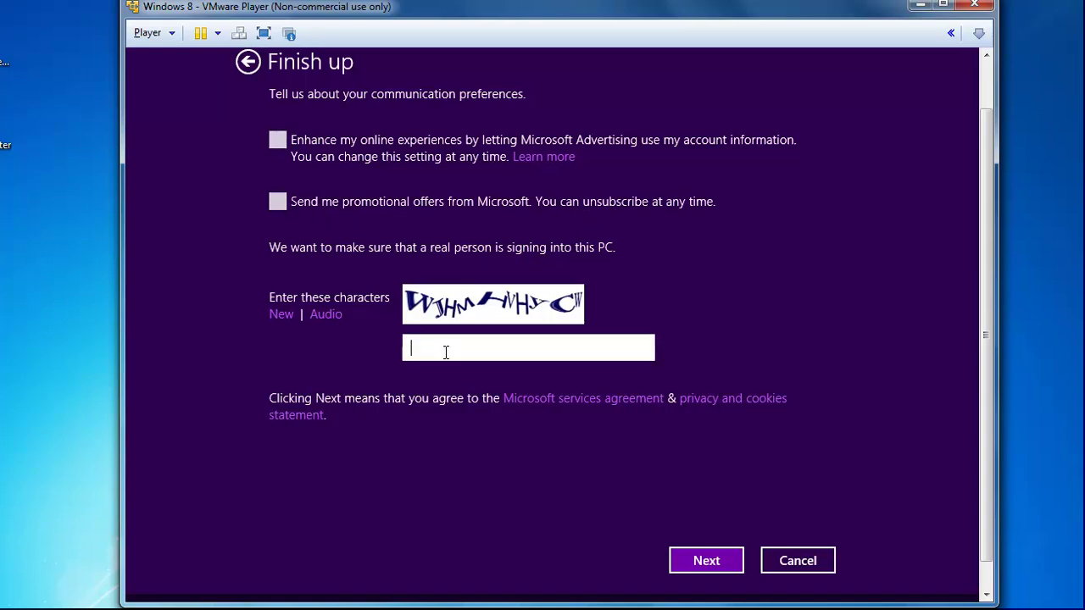
type("WJHMHVHYCW")
Step: Finish the account setup, wait for the Start screen, and widen the VM window
left_click(727, 566)
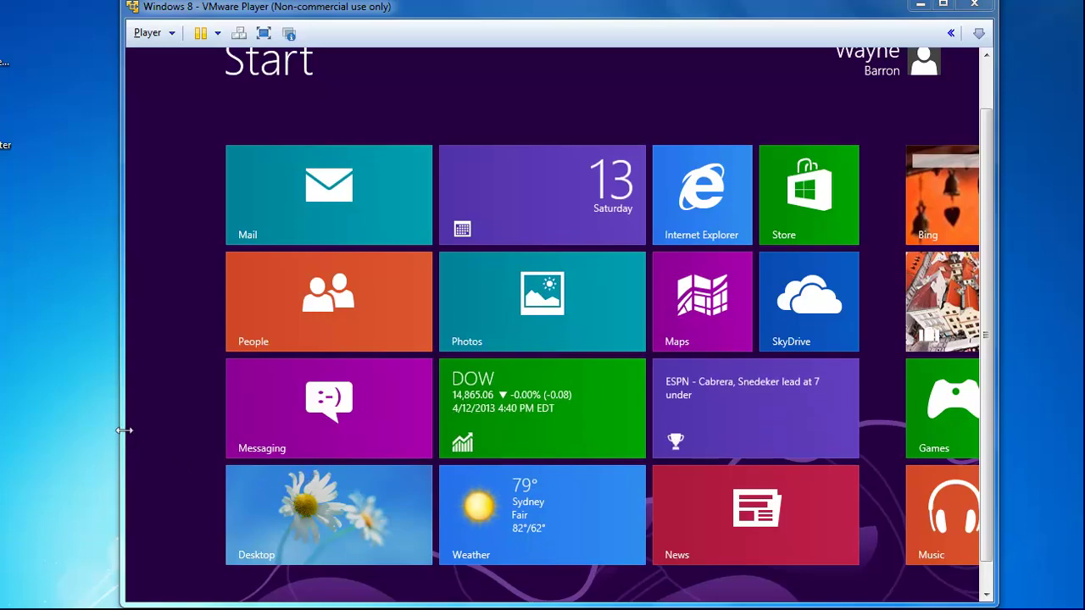
left_click_drag(120, 431, 5, 419)
left_click_drag(996, 419, 1078, 409)
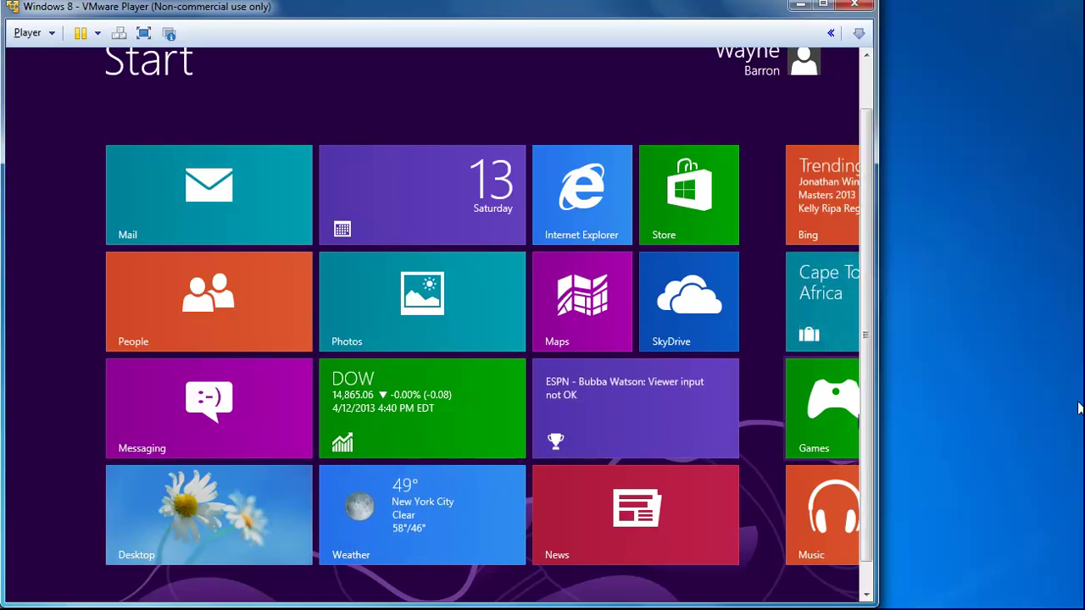
left_click_drag(470, 9, 586, 17)
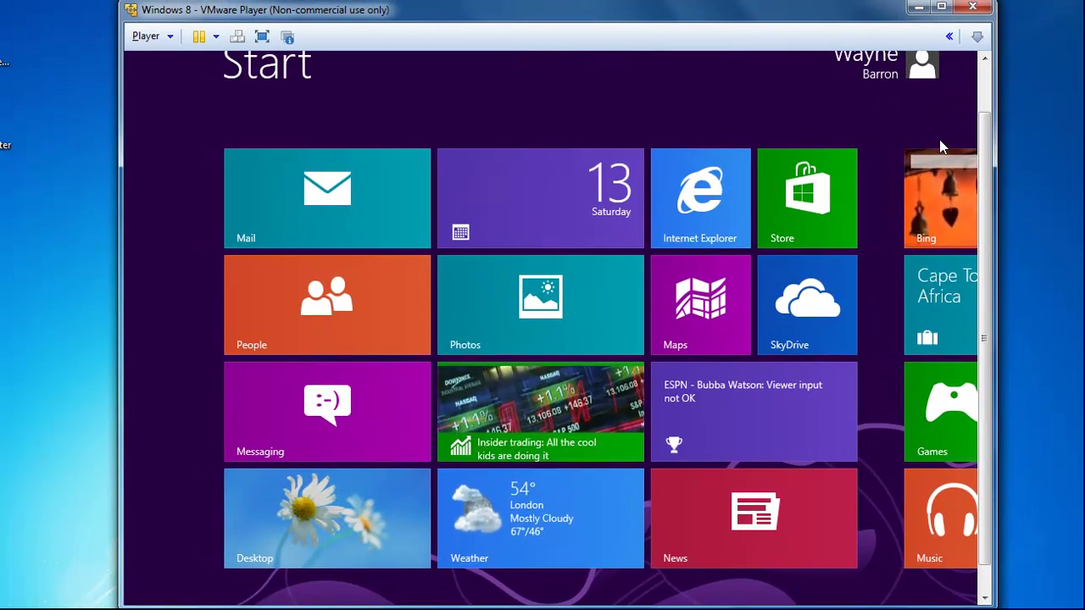
mouse_move(985, 180)
left_mouse_down()
mouse_move(988, 140)
mouse_move(989, 192)
mouse_move(998, 167)
left_mouse_up()
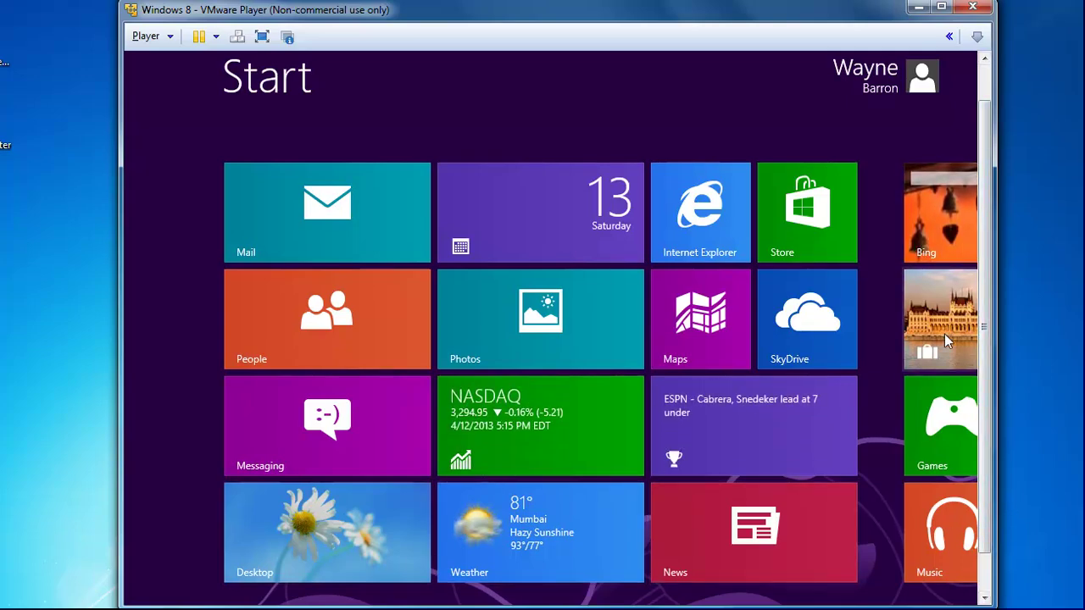
Step: Open the Desktop tile and scroll the VM view down to reveal the guest taskbar
left_click(324, 528)
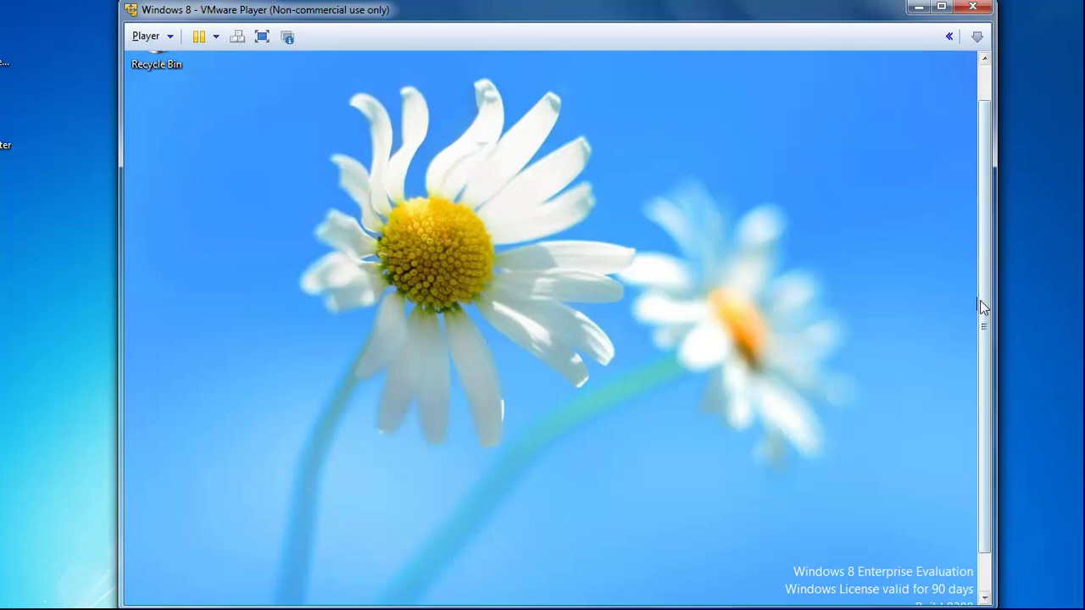
left_click_drag(979, 300, 985, 279)
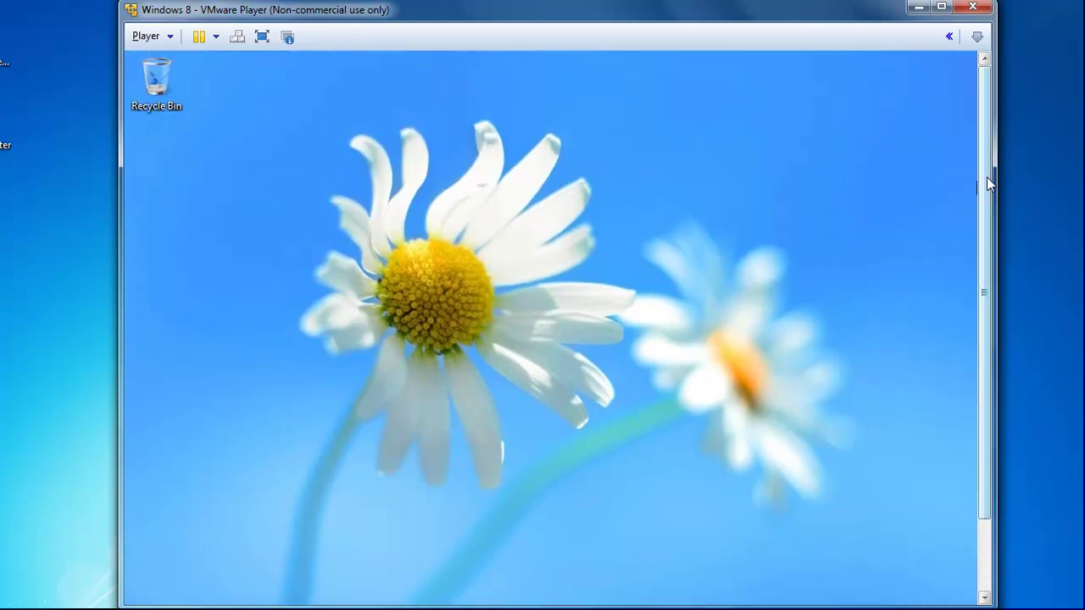
left_click_drag(986, 178, 986, 203)
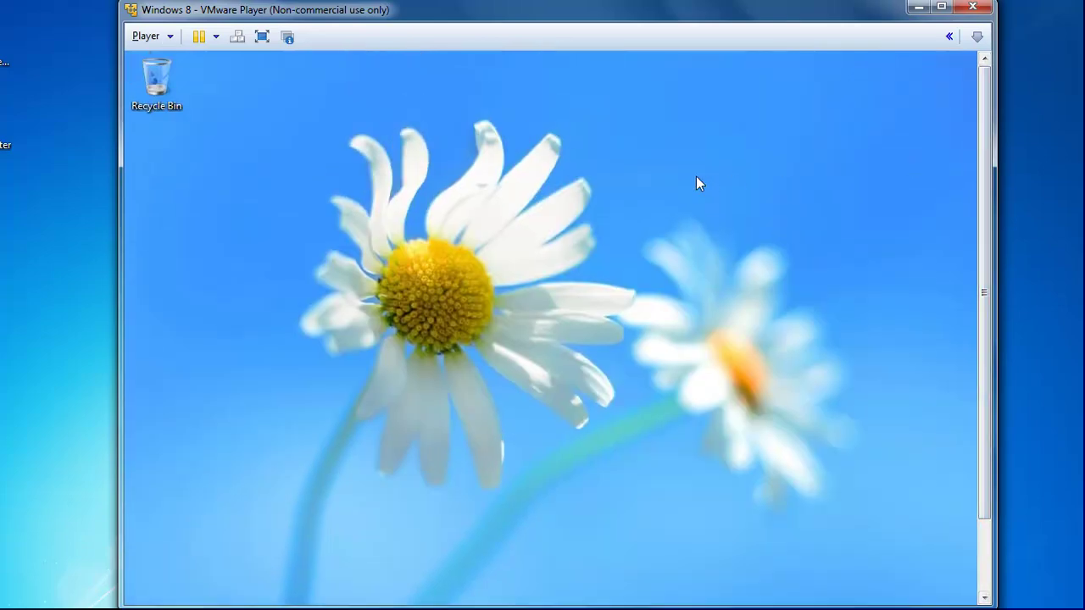
right_click(695, 176)
left_click_drag(649, 39, 636, 15)
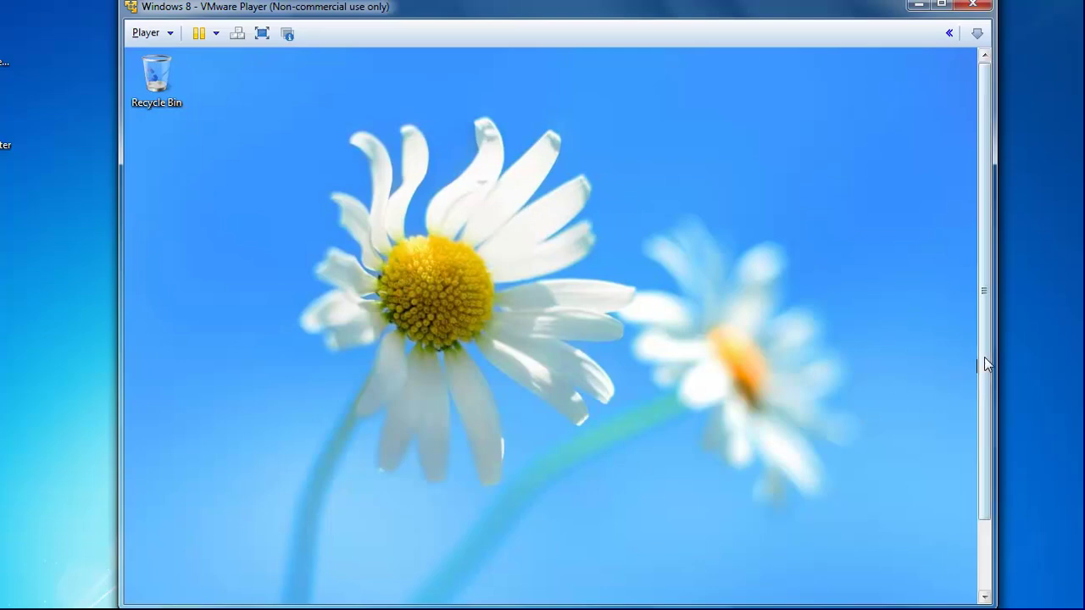
left_click_drag(984, 357, 984, 424)
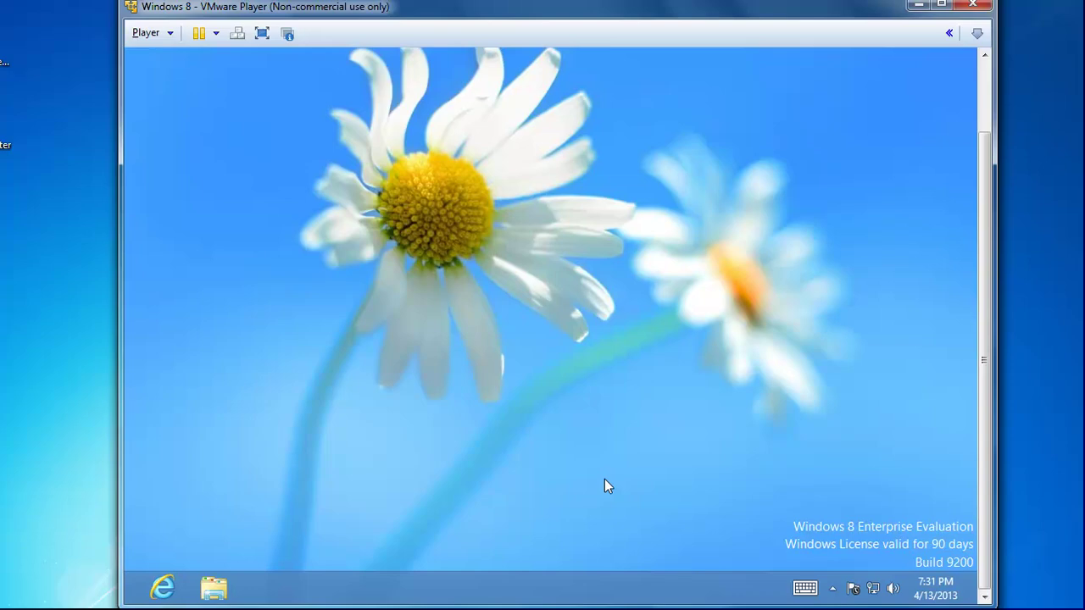
key("super+r")
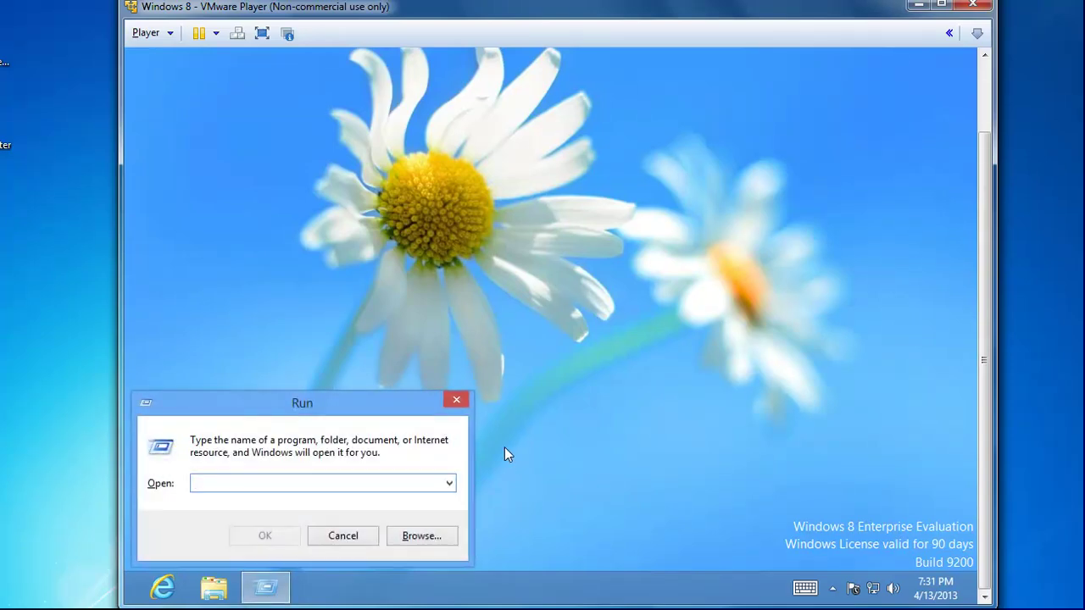
left_click_drag(350, 408, 499, 357)
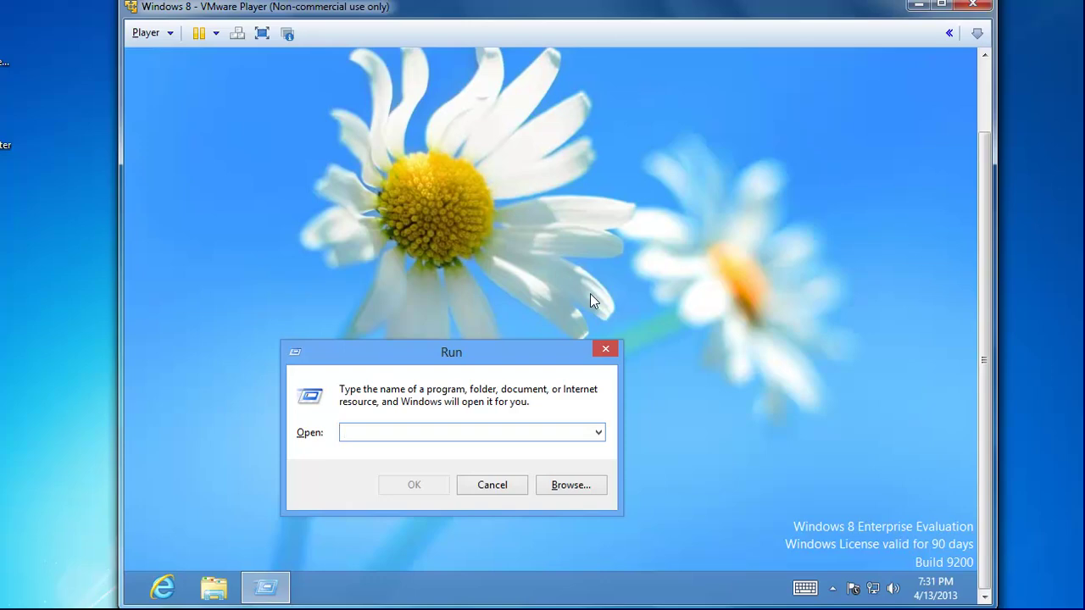
type("d:\\")
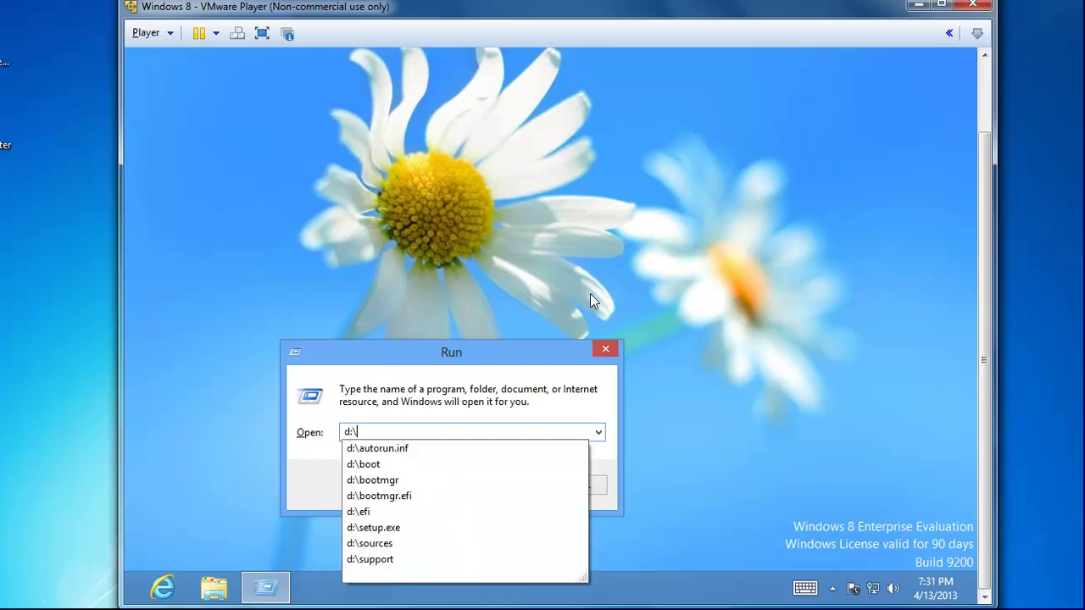
type("se")
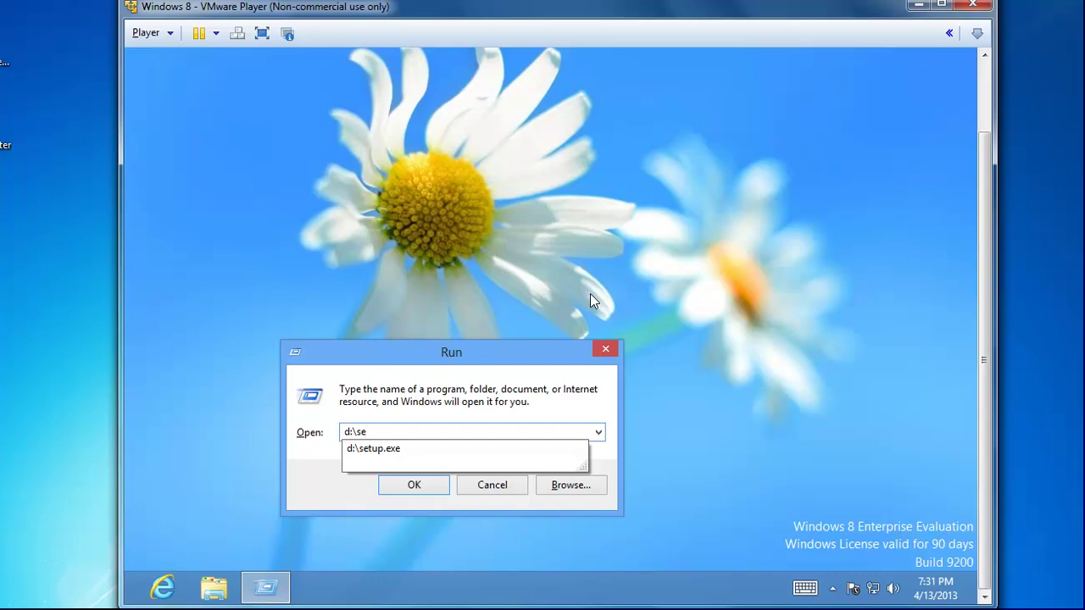
key("Down")
key("Return")
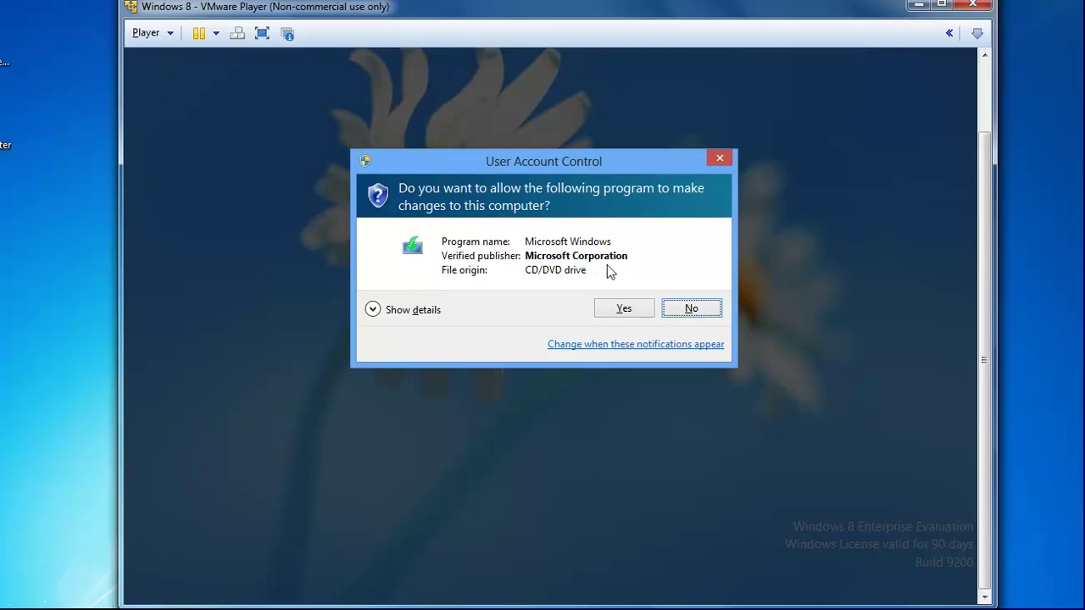
left_click(691, 309)
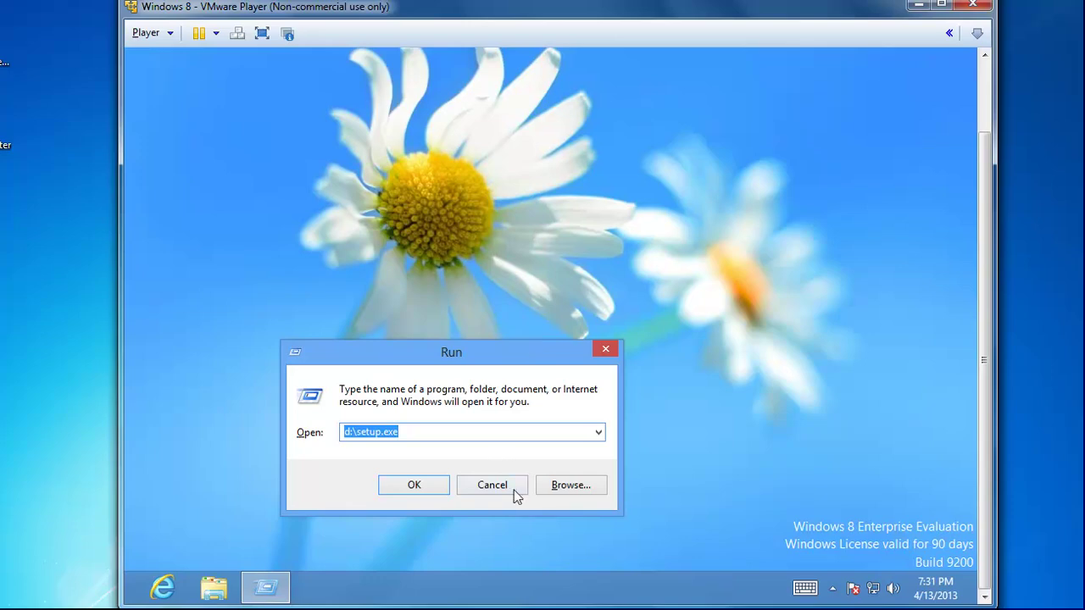
left_click(504, 487)
Step: Set the CD/DVD (IDE) image to C:\Program Files (x86)\VMware\VMware Player\windows.iso
left_click(172, 38)
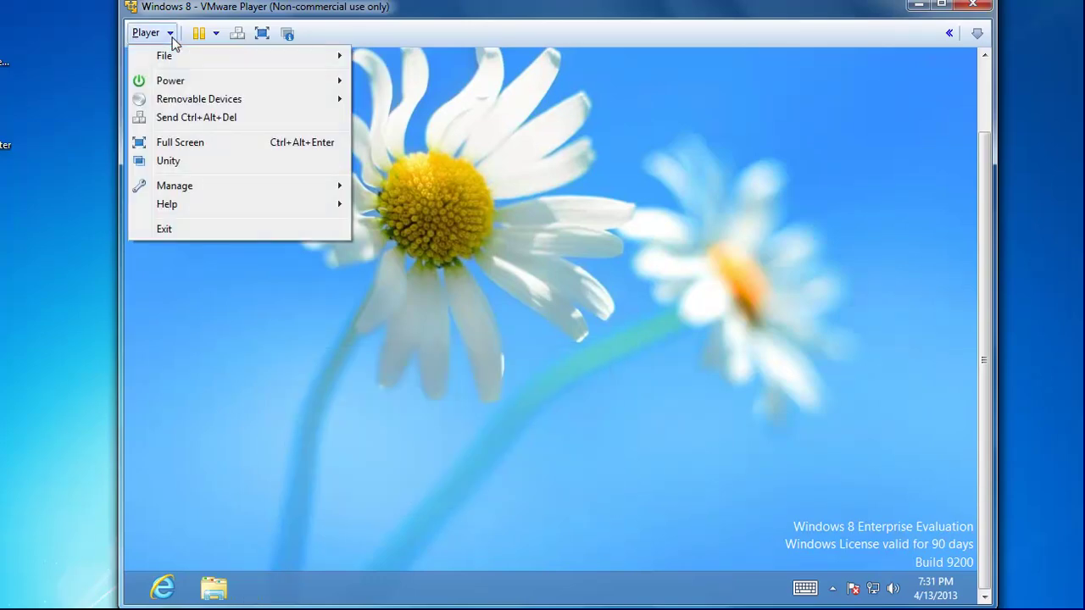
mouse_move(196, 192)
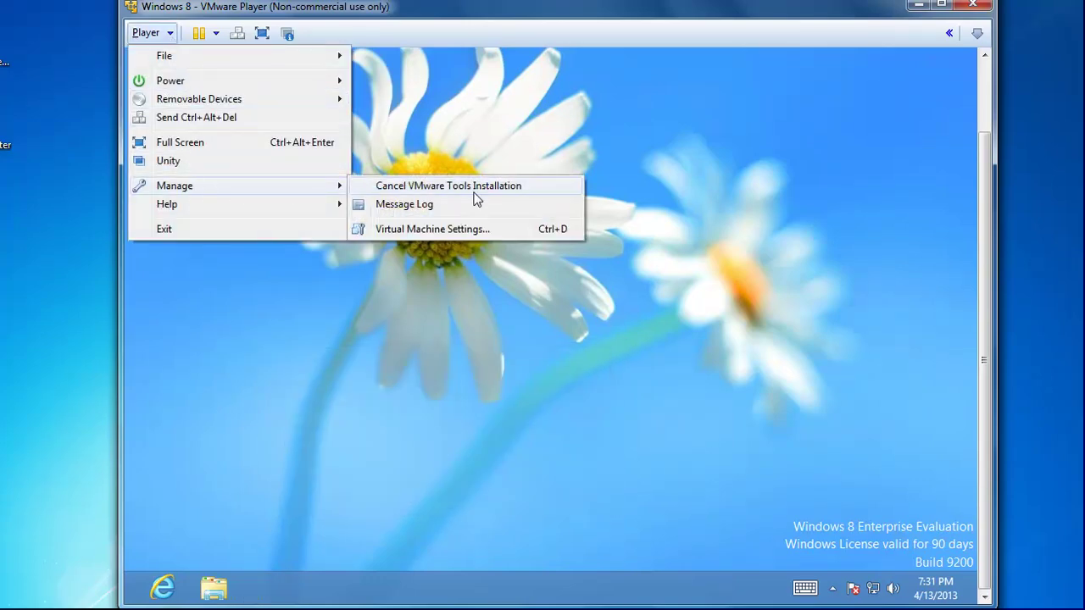
left_click(455, 229)
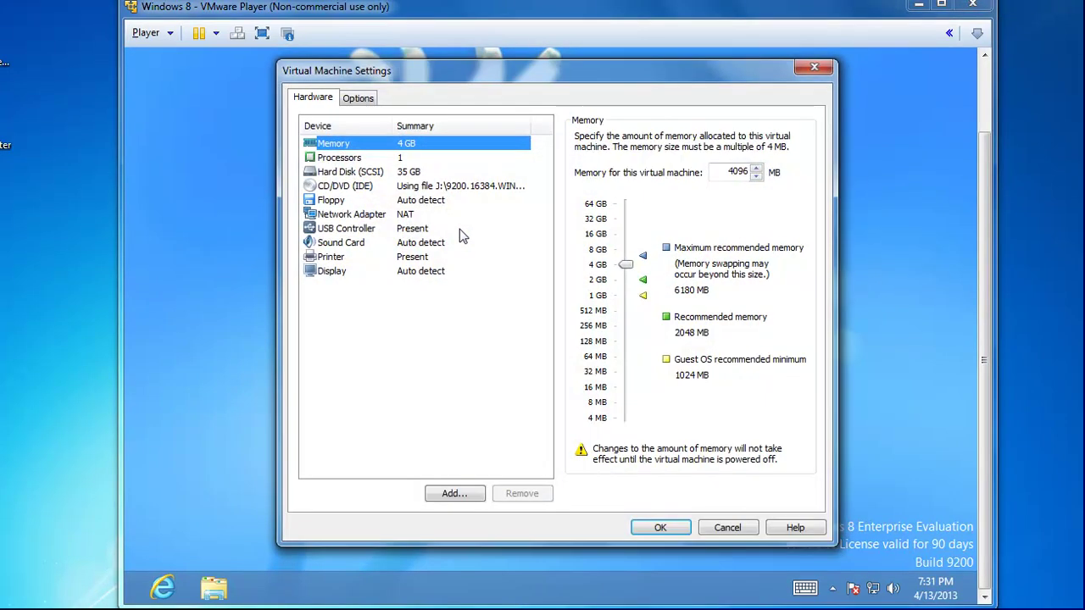
left_click(351, 190)
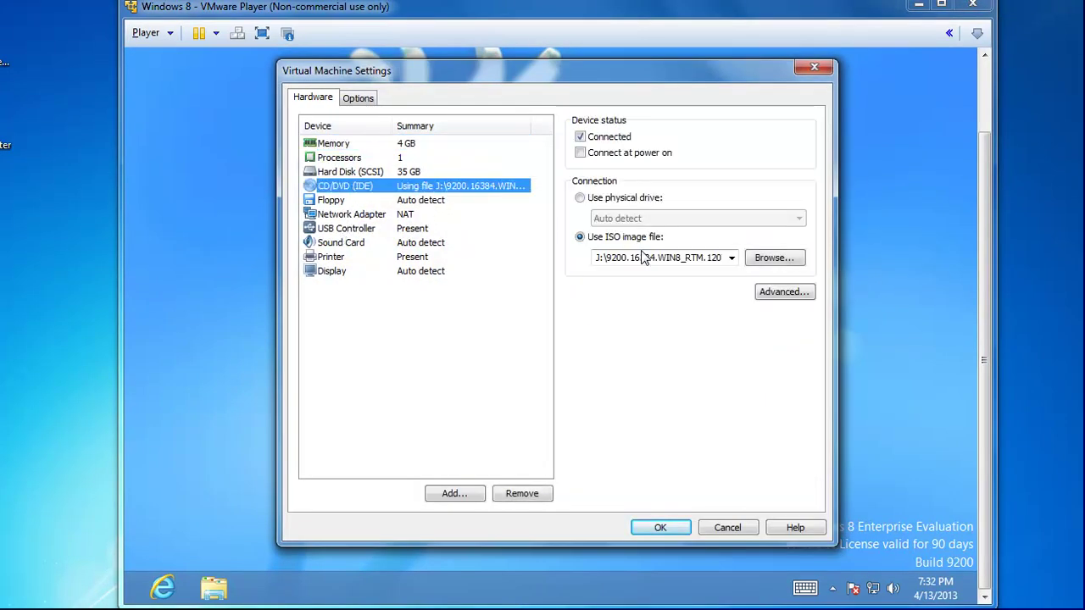
left_click(682, 259)
left_click(731, 258)
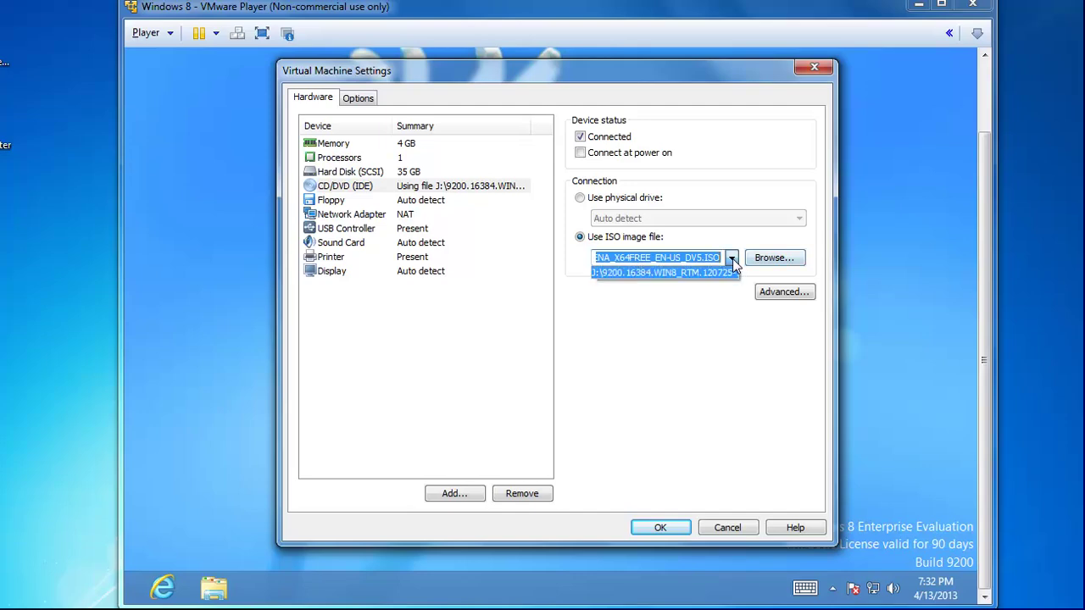
left_click(761, 263)
left_click(761, 262)
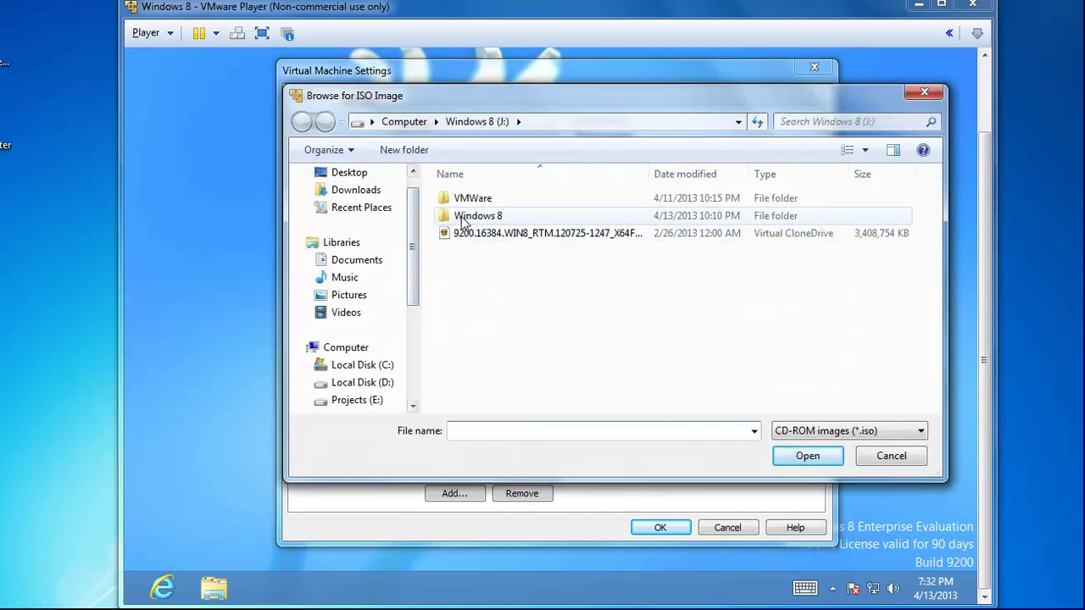
left_click_drag(418, 251, 414, 291)
left_click(347, 277)
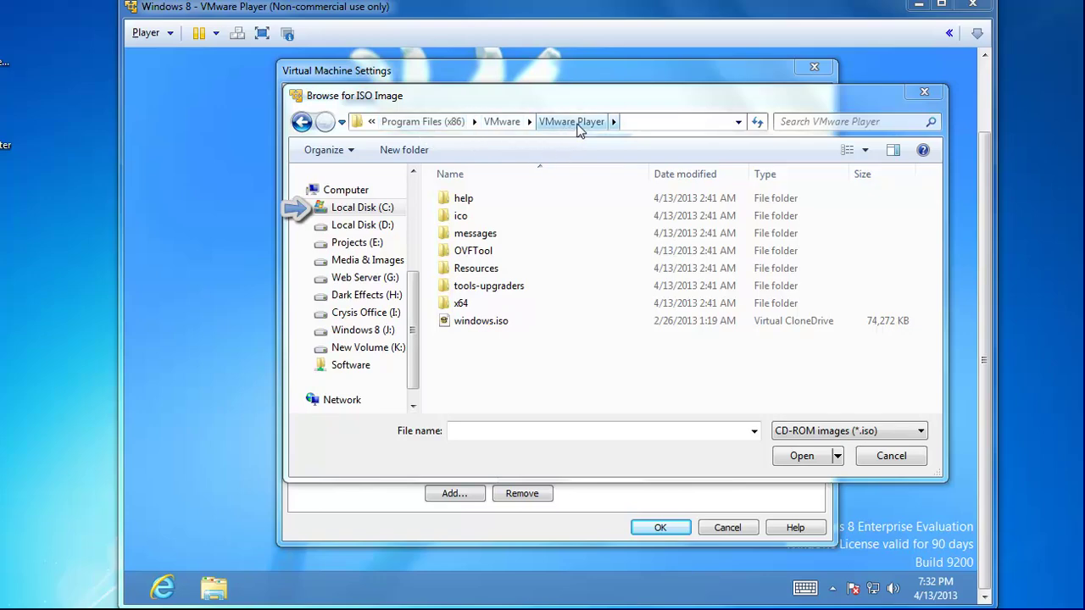
double_click(486, 327)
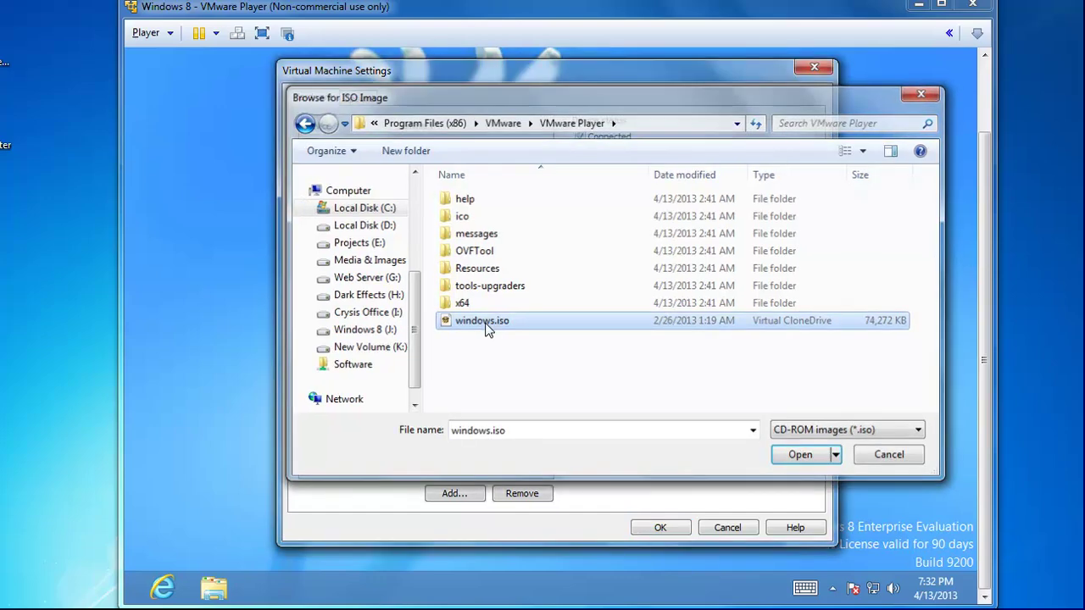
left_click(663, 528)
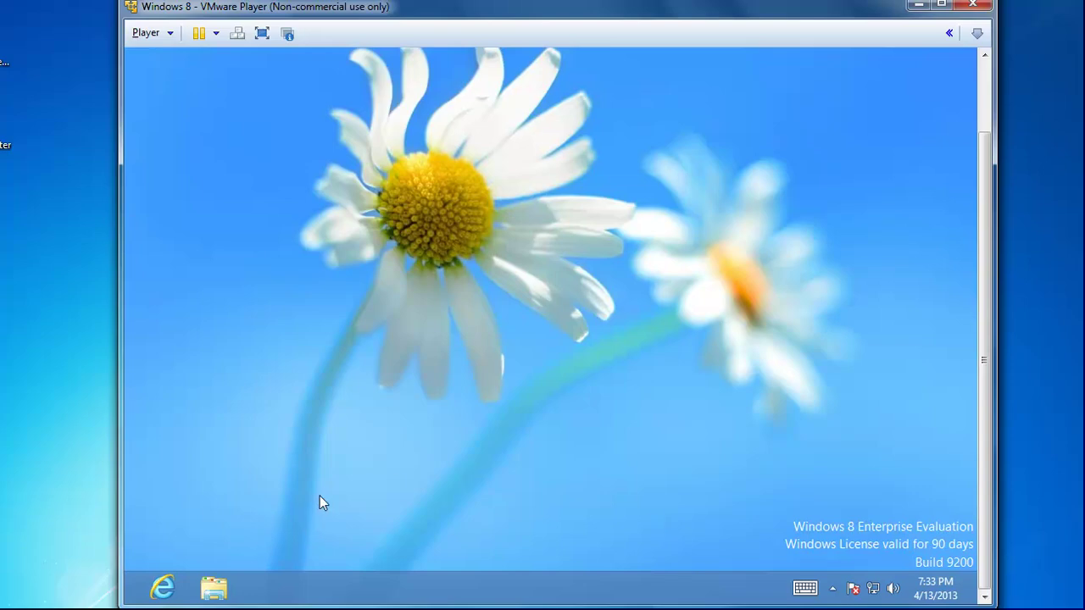
Step: Run d:\setup64.exe from the VMware Tools disc through the guest's Run box
key("super+r")
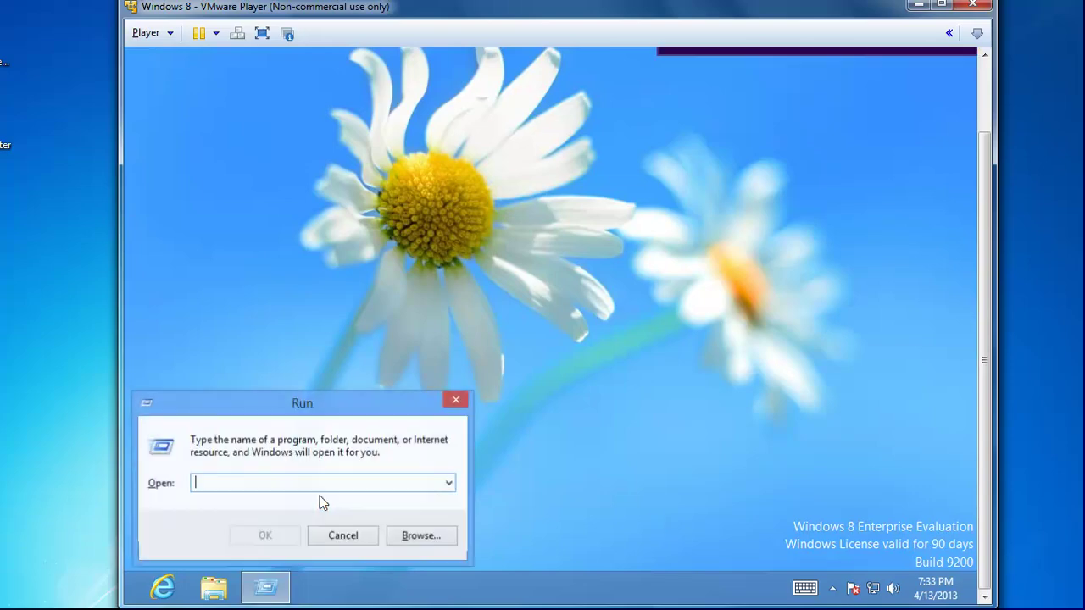
left_click_drag(361, 405, 444, 343)
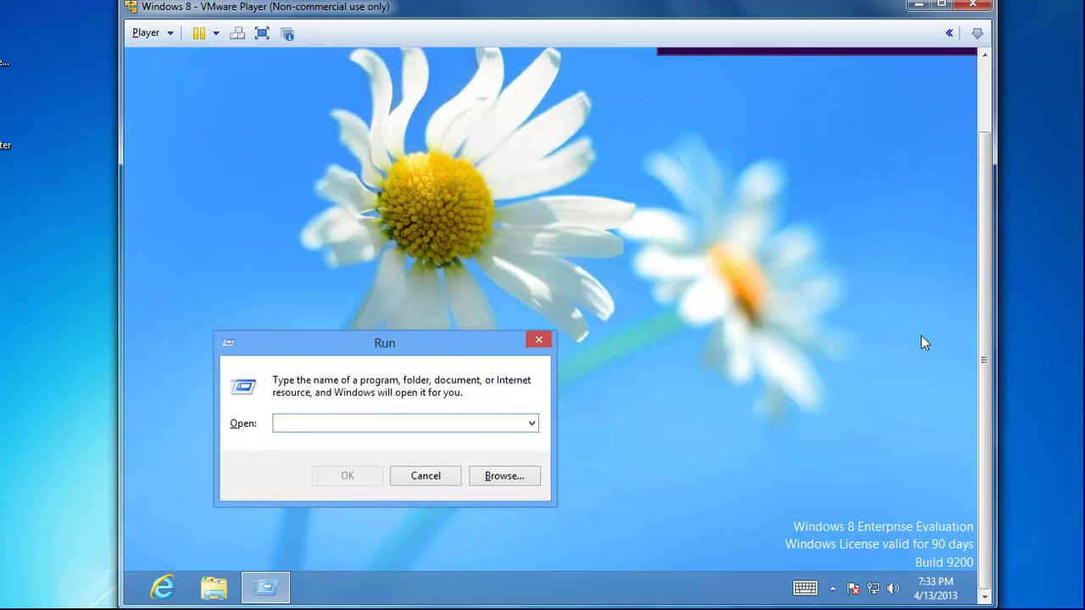
left_click_drag(988, 344, 994, 261)
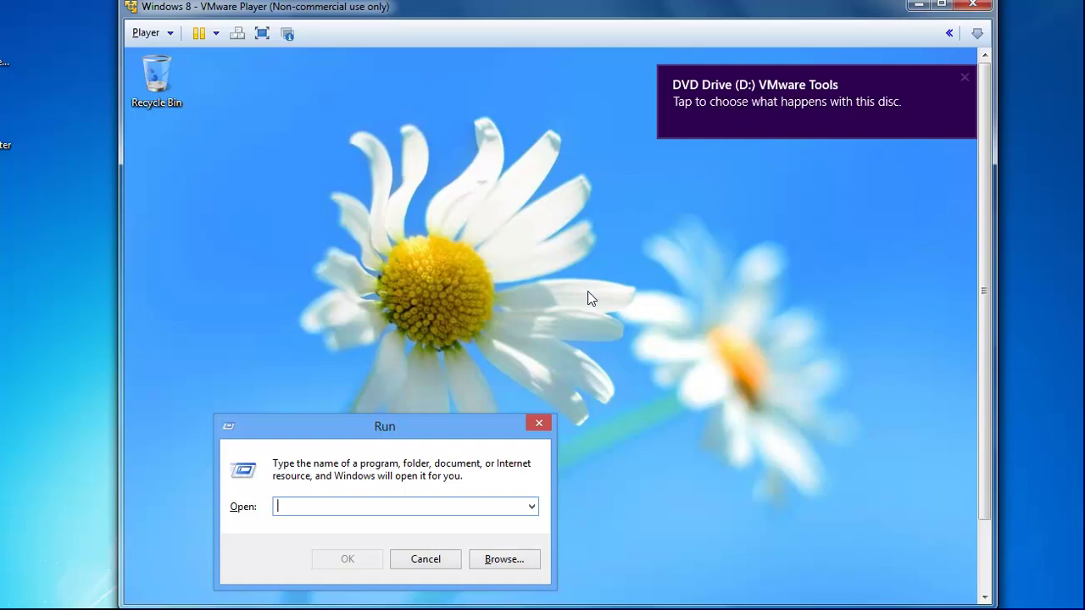
left_click_drag(428, 424, 442, 375)
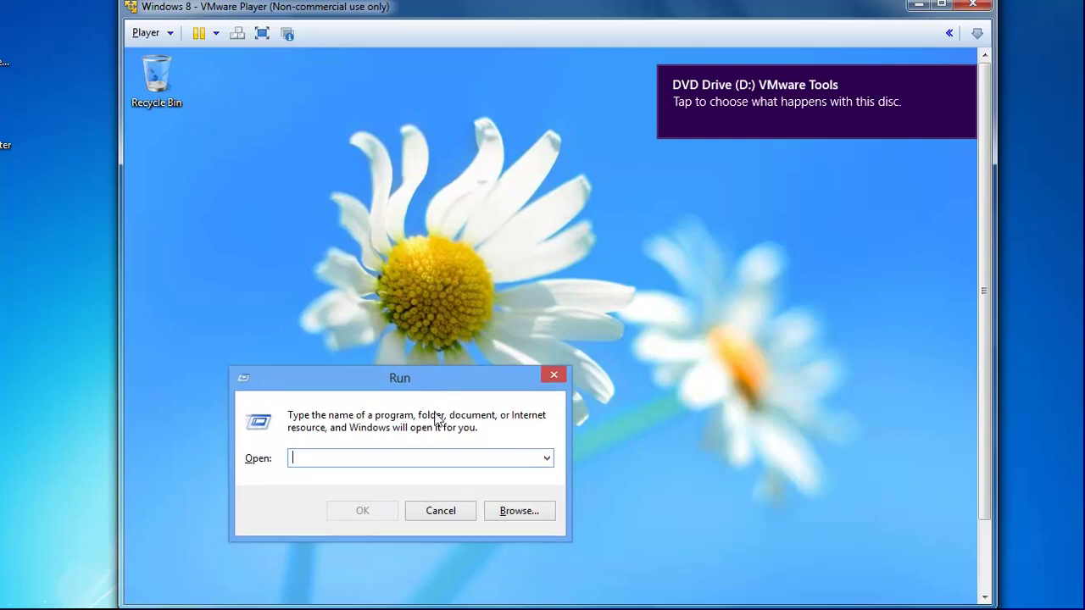
type("\\")
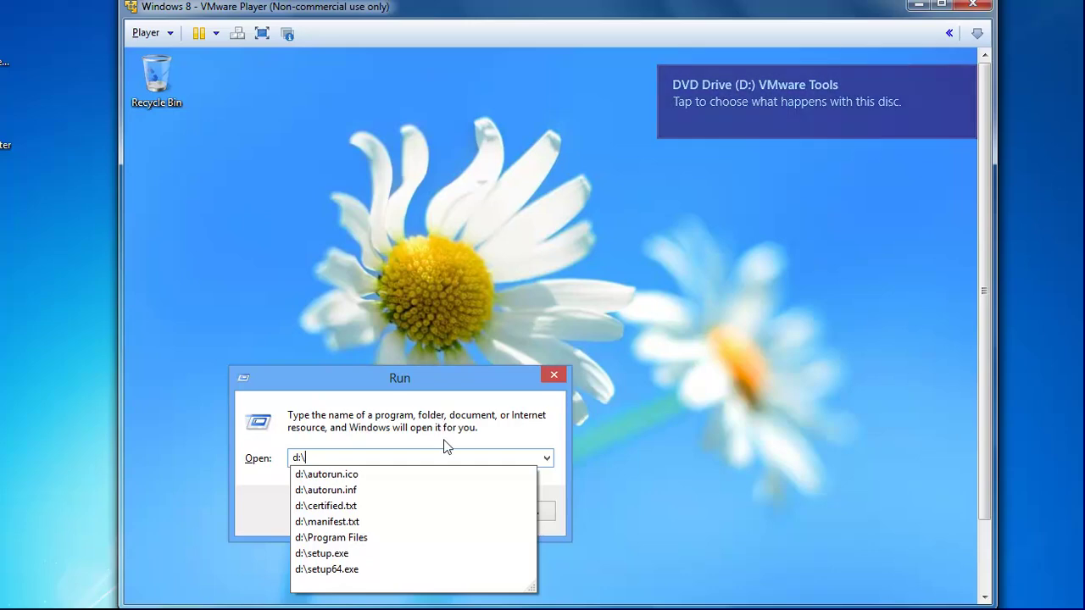
left_click(405, 569)
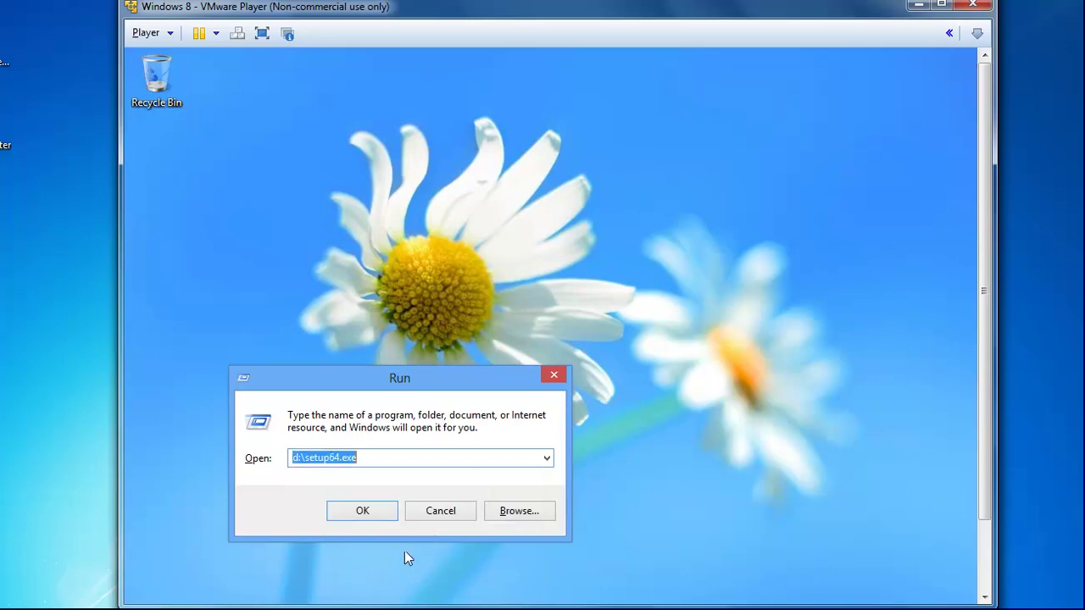
left_click(387, 512)
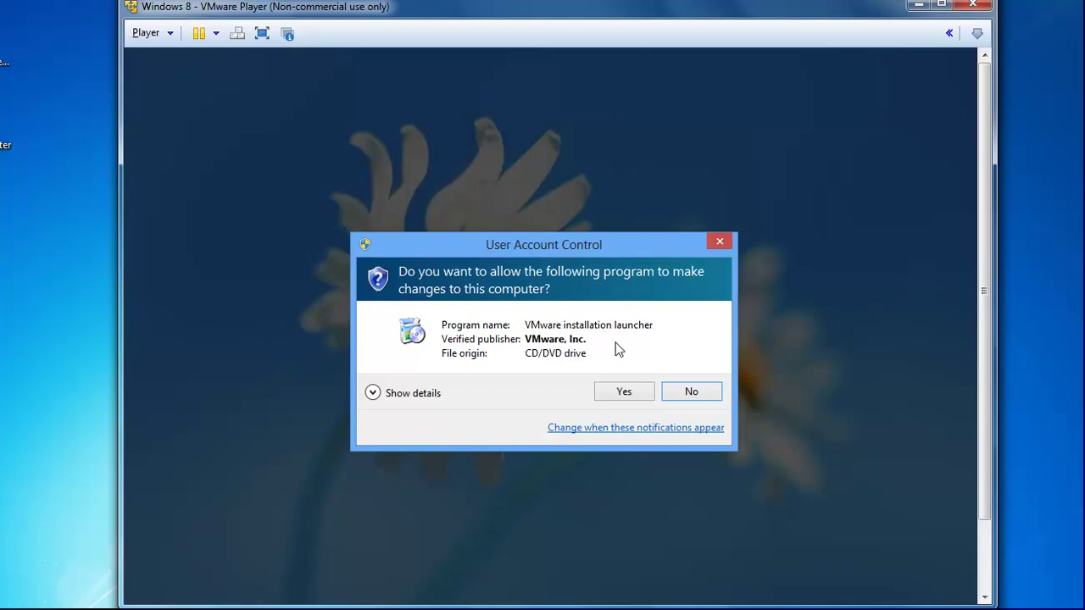
Step: Approve the User Account Control prompt and wait for the VMware Tools welcome page
left_click(625, 392)
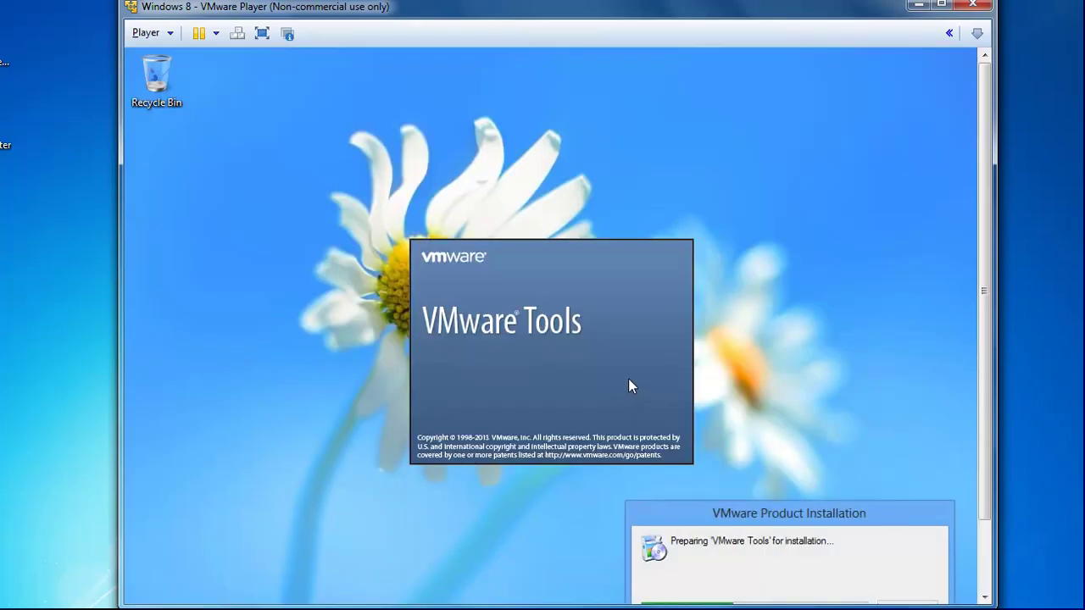
scroll(983, 367, "down", 1)
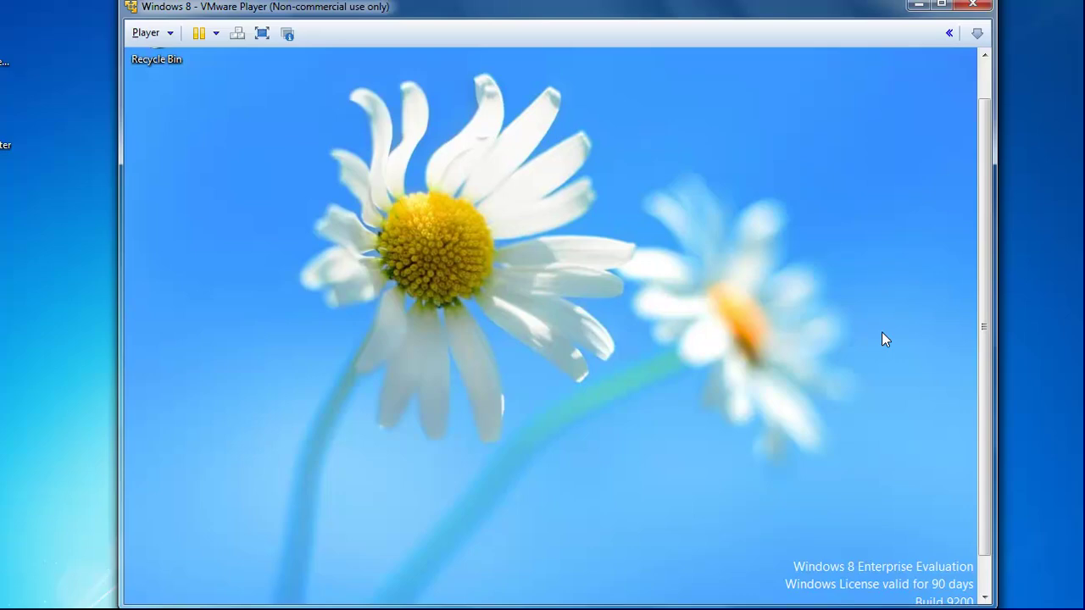
left_click_drag(984, 390, 980, 339)
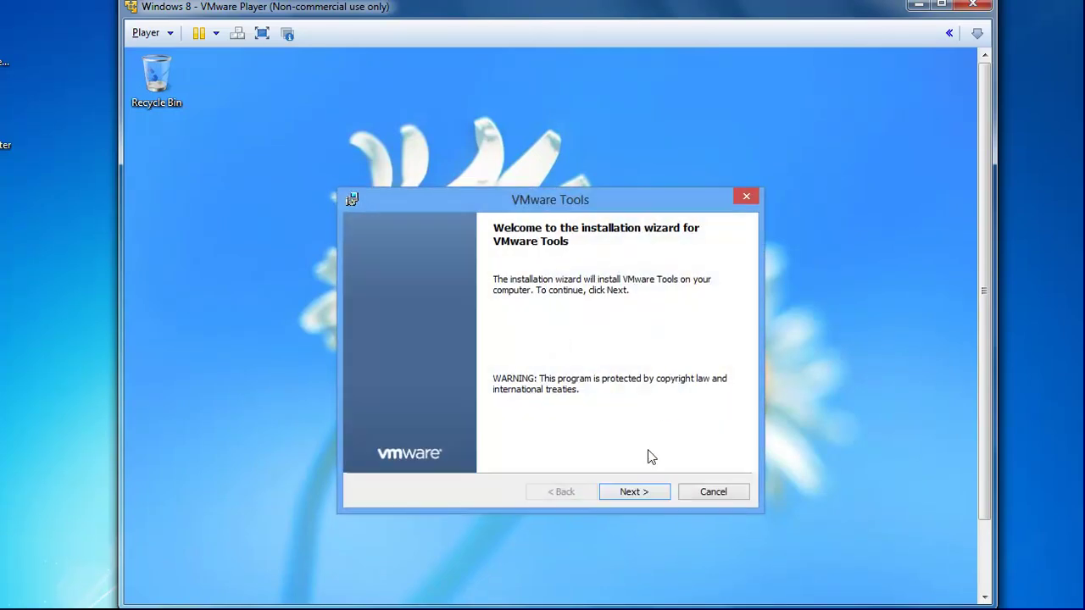
Step: Choose a Custom VMware Tools installation and reach the feature list
left_click(640, 496)
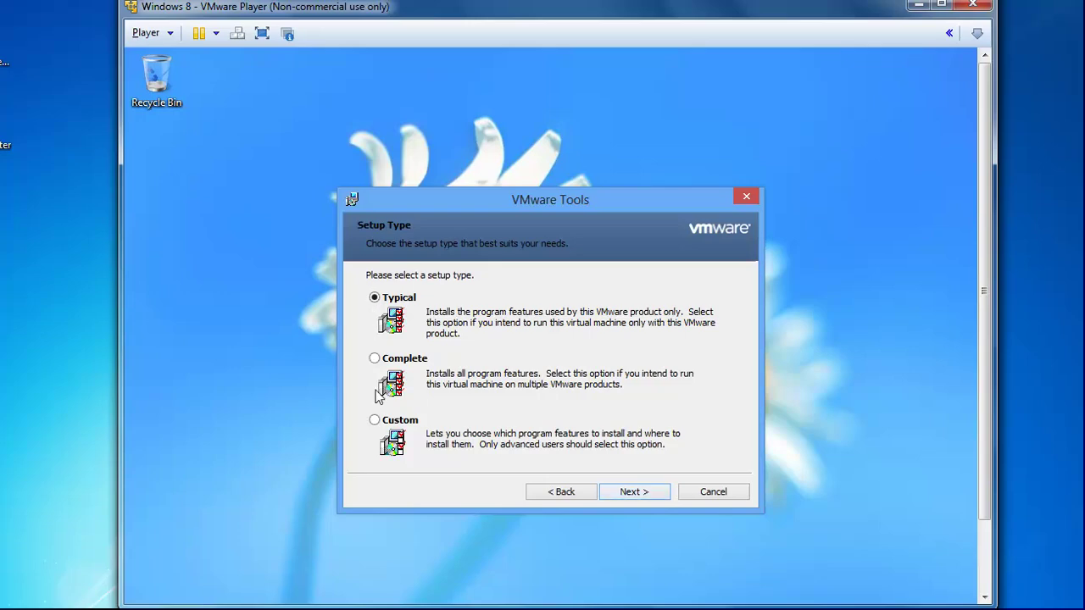
left_click(374, 419)
left_click(638, 494)
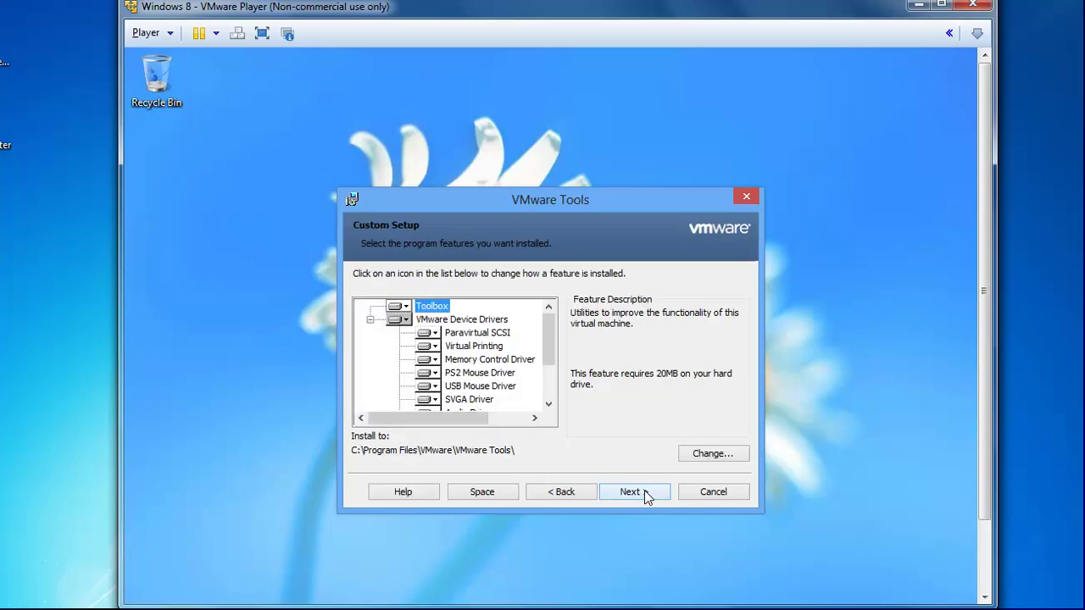
left_click_drag(543, 325, 548, 330)
left_click_drag(549, 328, 551, 361)
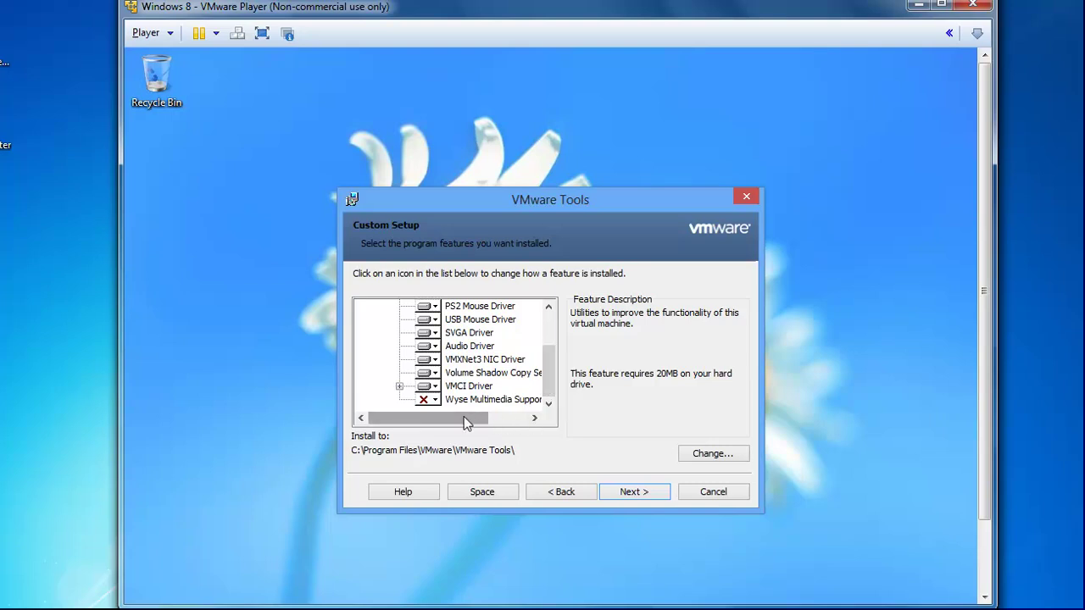
mouse_move(464, 416)
left_mouse_down()
mouse_move(510, 417)
mouse_move(483, 418)
left_mouse_up()
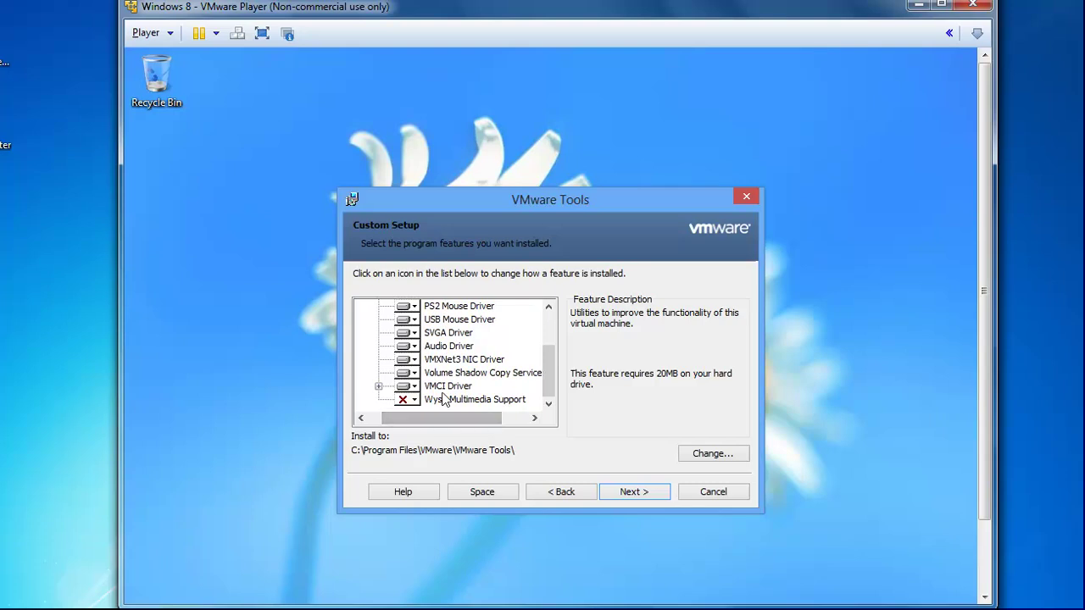
Step: Expand VMCI Driver and set Wyse Multimedia Support to install locally
left_click(378, 386)
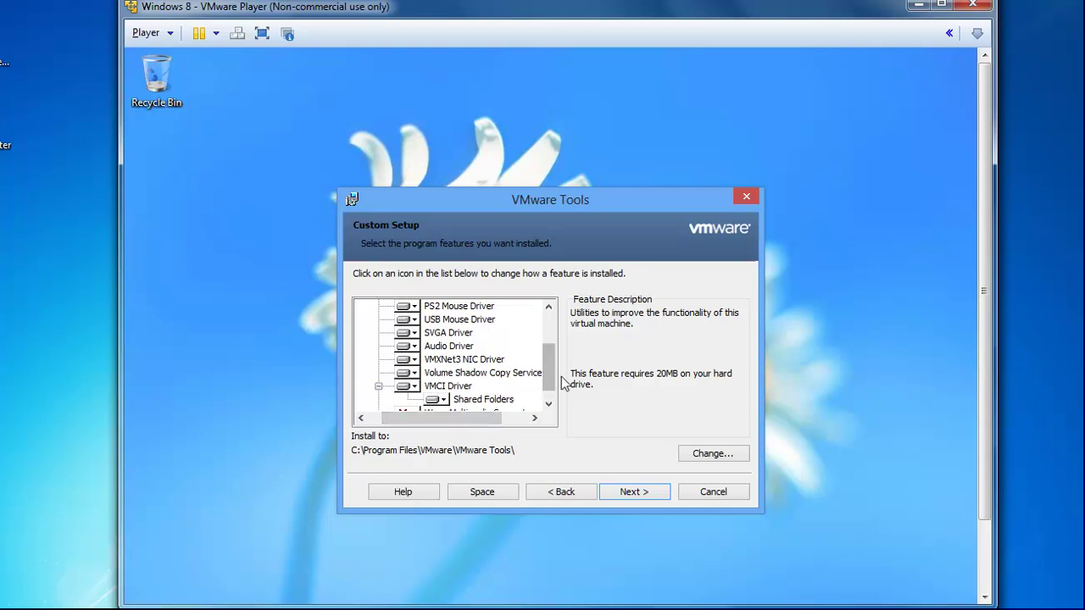
left_click_drag(555, 363, 555, 382)
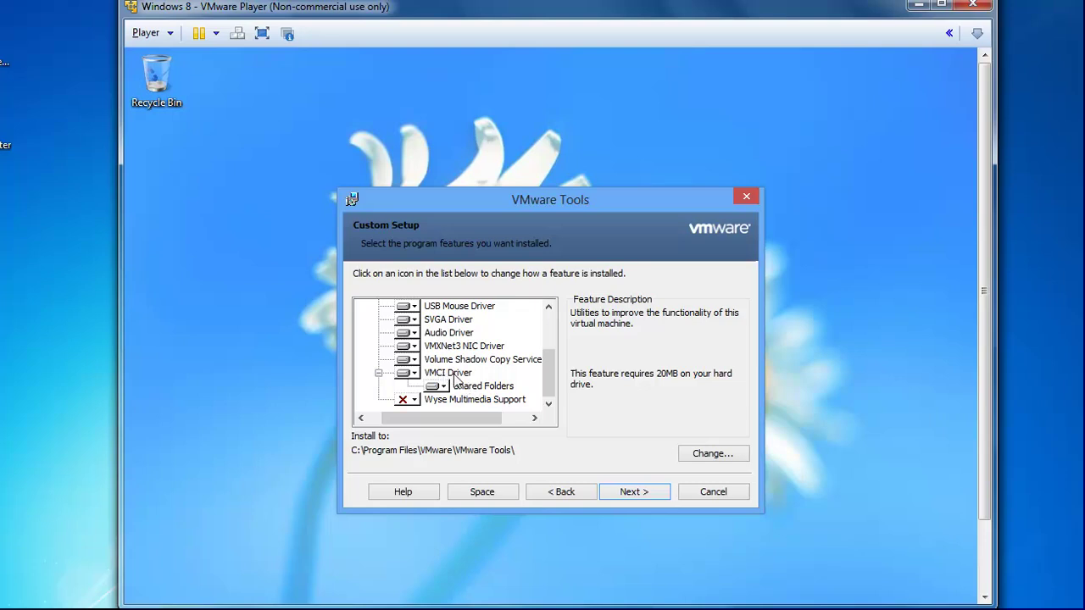
left_click_drag(486, 417, 496, 425)
left_click(454, 399)
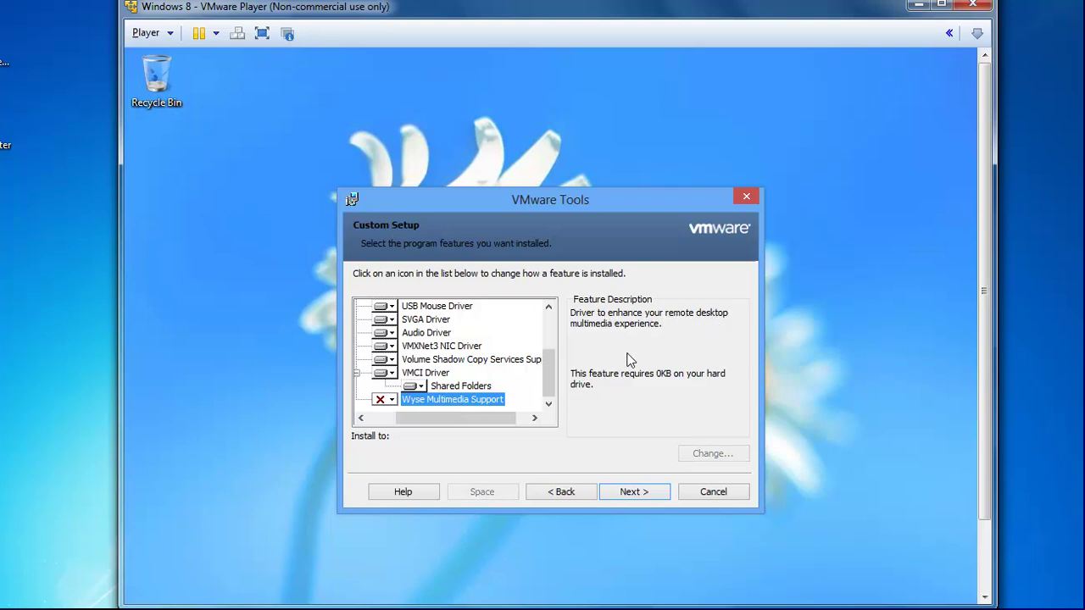
left_click_drag(460, 425, 432, 424)
left_click(424, 400)
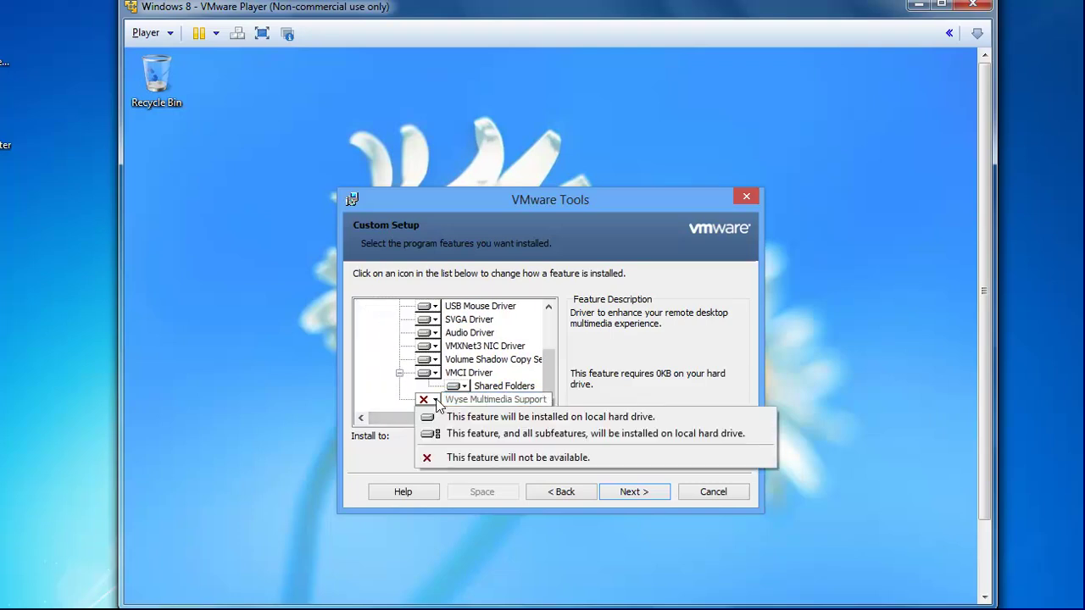
left_click(455, 418)
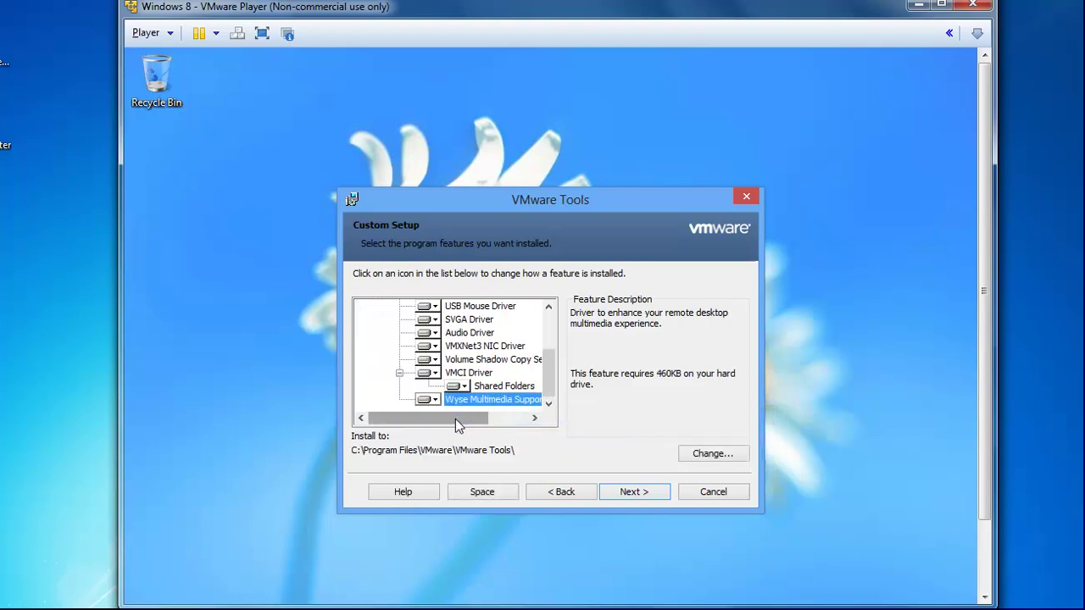
left_click_drag(456, 419, 409, 420)
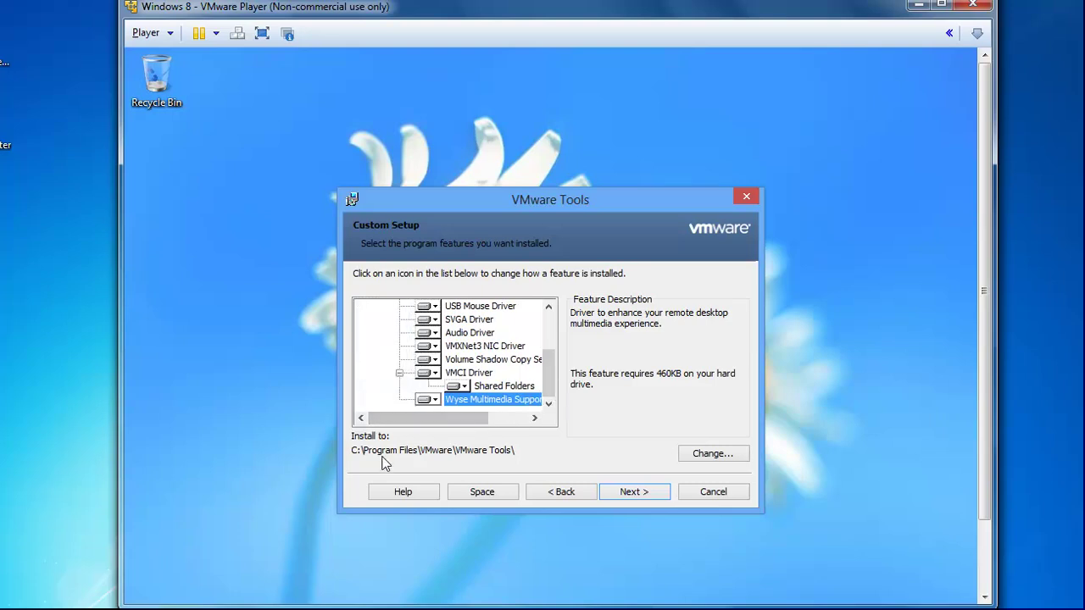
Step: Accept the Wyse Multimedia Support warning, recheck the features, and continue to Ready to Install
left_click(642, 493)
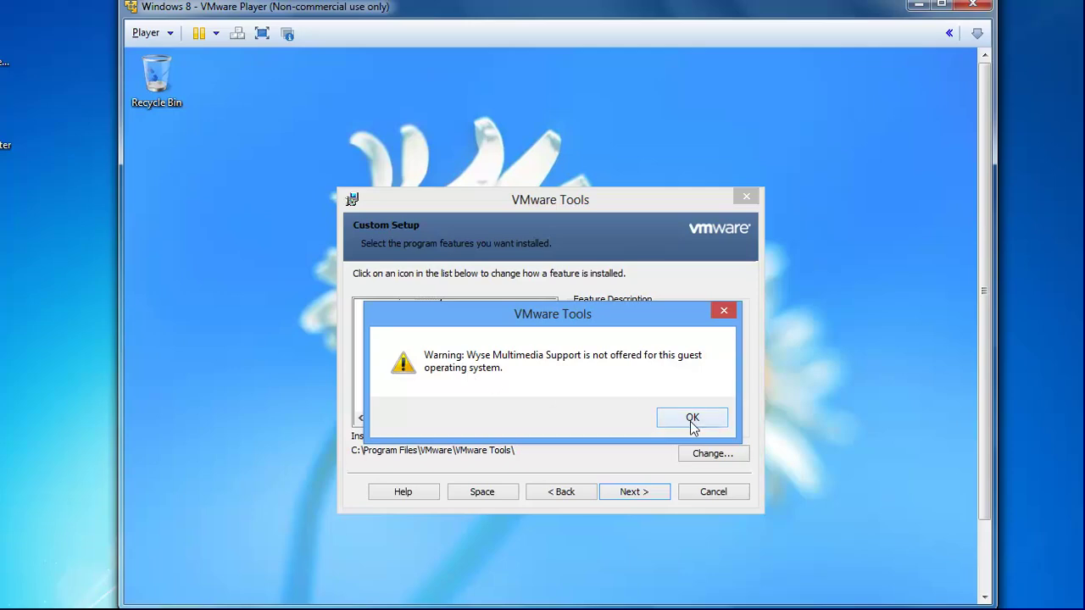
left_click(688, 424)
left_click(568, 495)
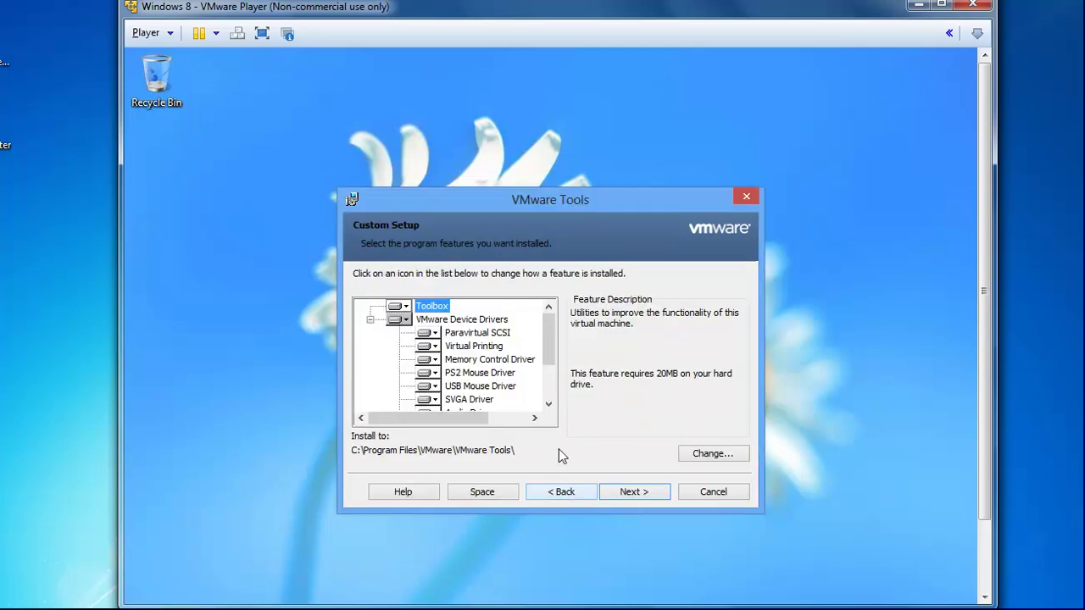
left_click_drag(556, 323, 544, 374)
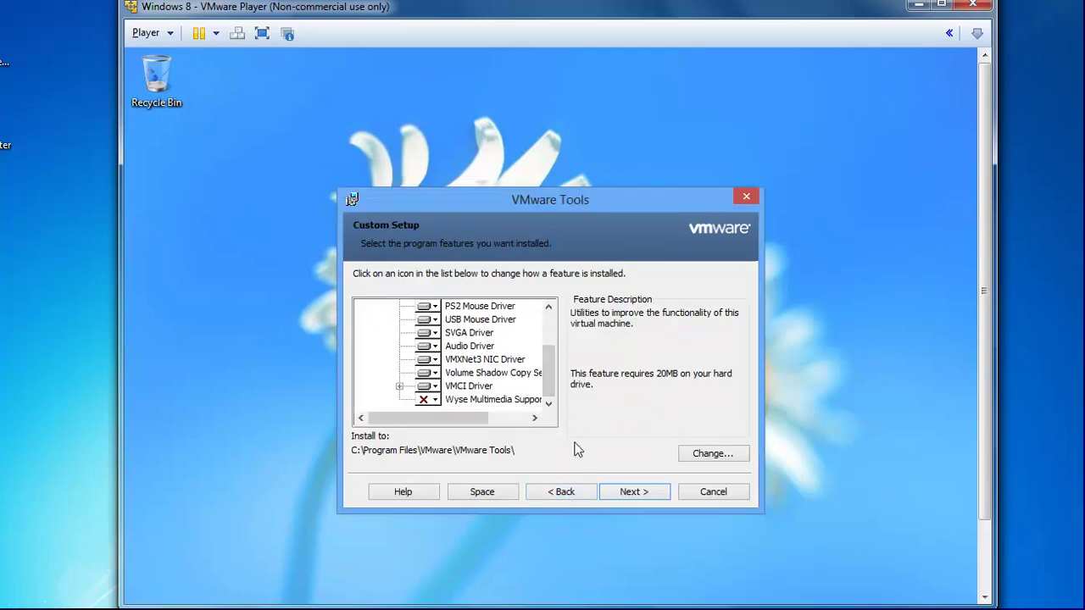
left_click(634, 497)
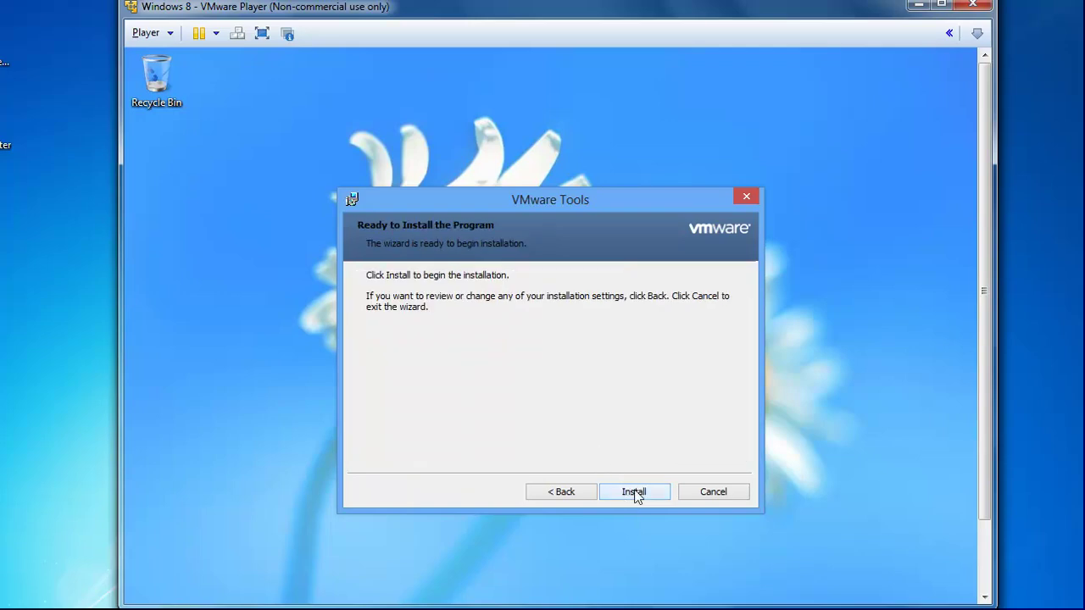
Step: Install VMware Tools, close the finished wizard, and choose to restart the guest
left_click(635, 494)
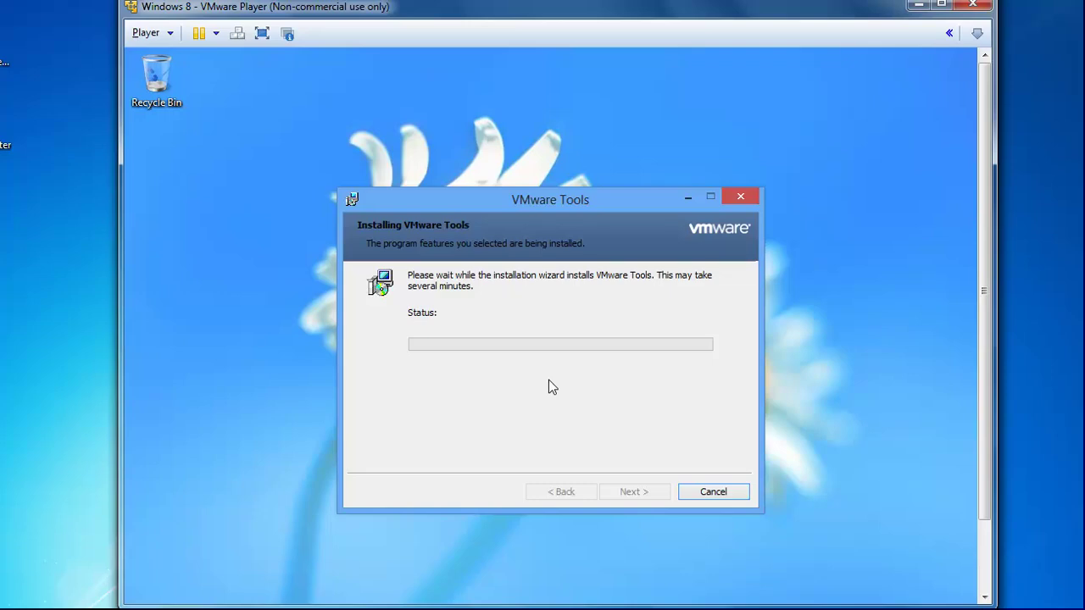
left_click_drag(615, 202, 565, 127)
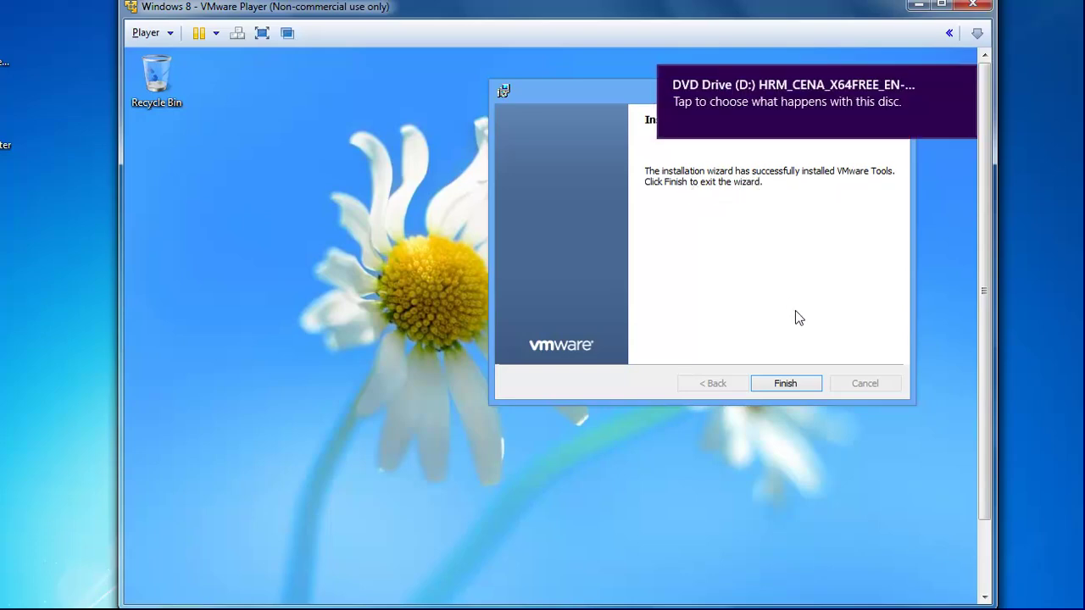
left_click(795, 385)
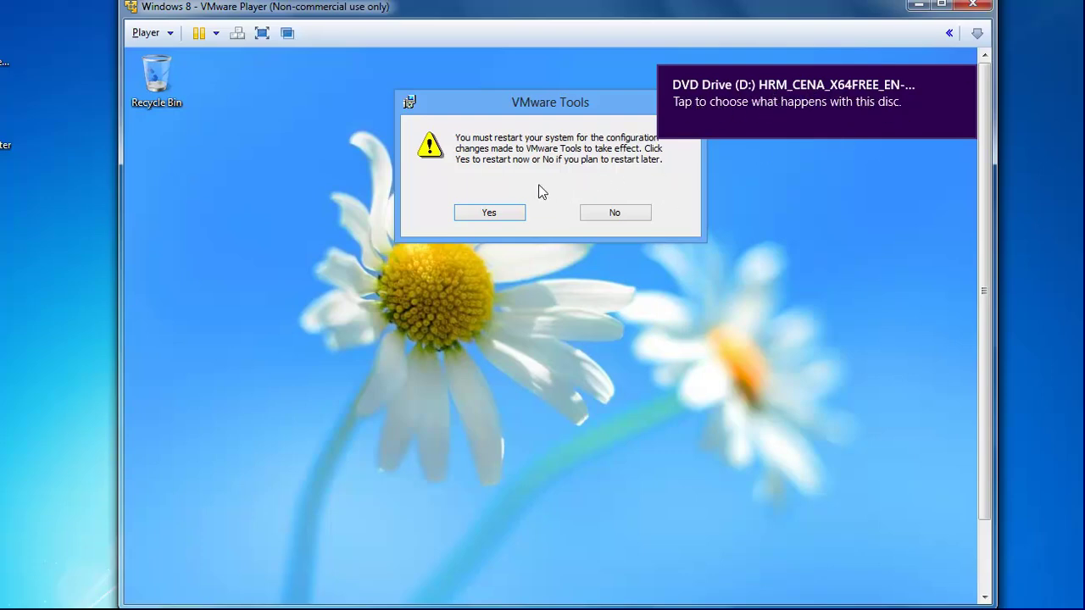
left_click(498, 214)
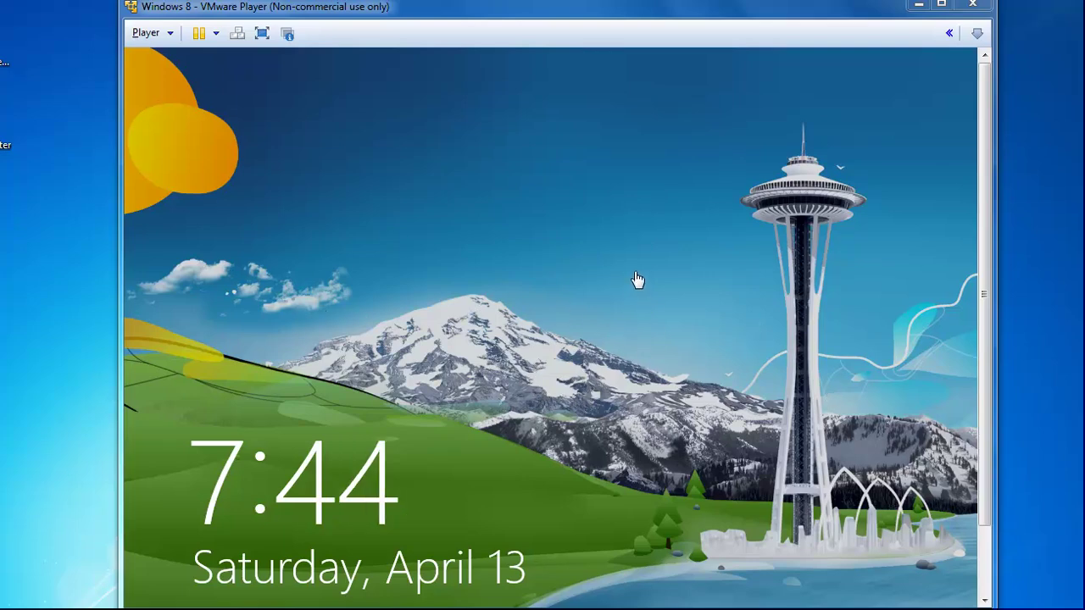
Step: Sign back in to the restarted guest past the lock screen with the account password
left_click(537, 218)
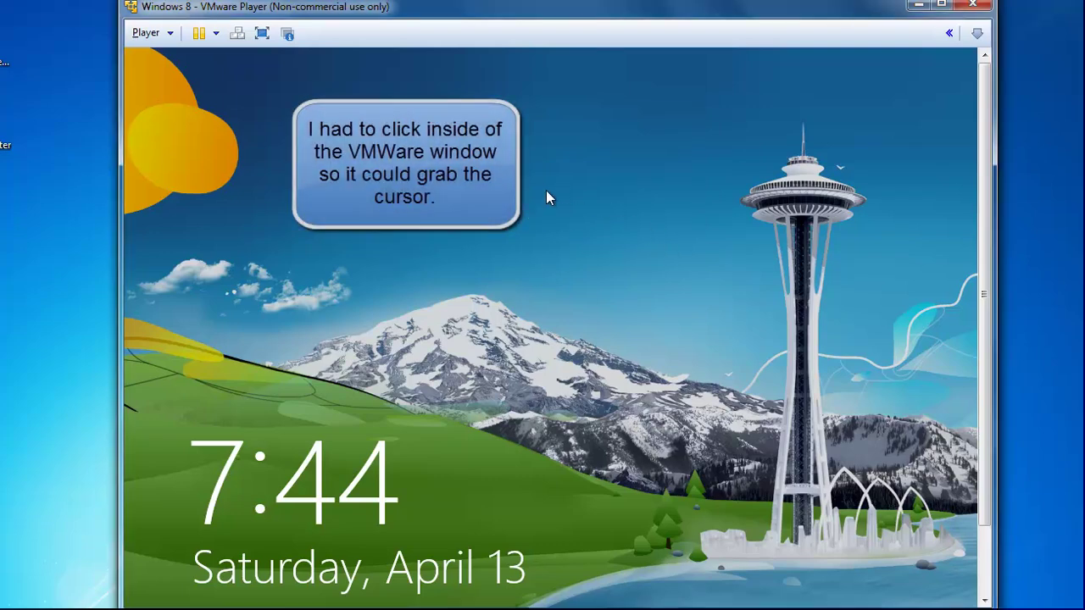
left_click(564, 285)
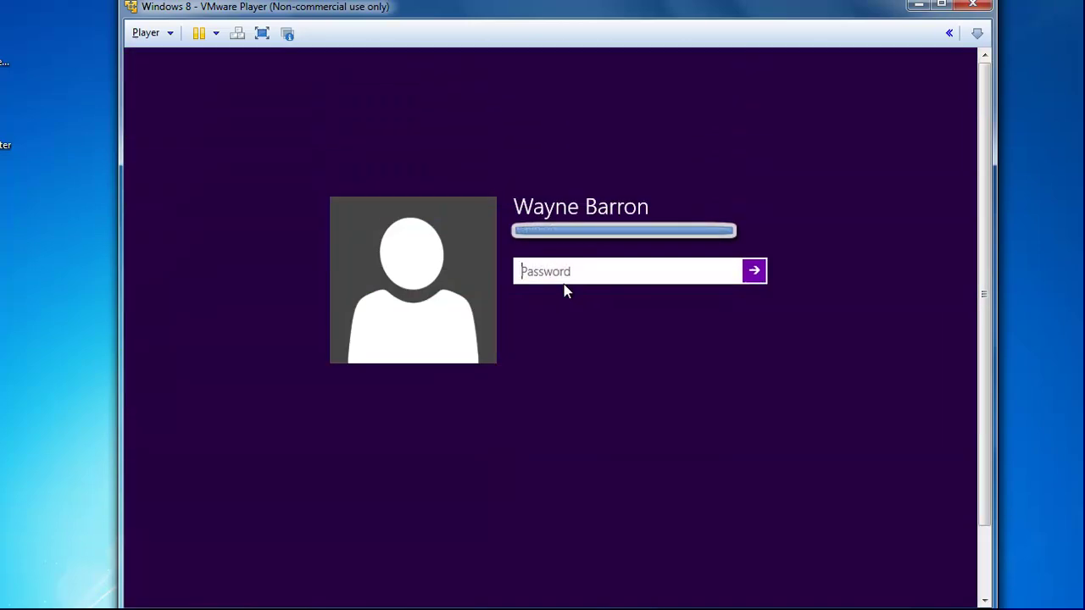
type("************")
key("Return")
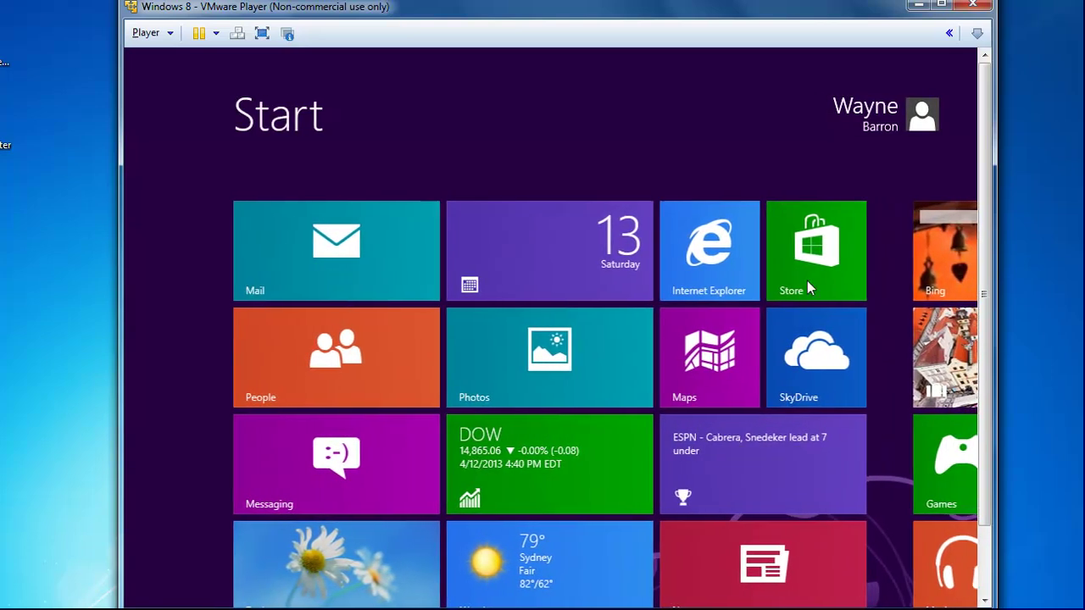
Step: Open File Explorer on the guest desktop and expand Computer to list C:, D: and Shared Folders
left_click_drag(990, 189, 990, 230)
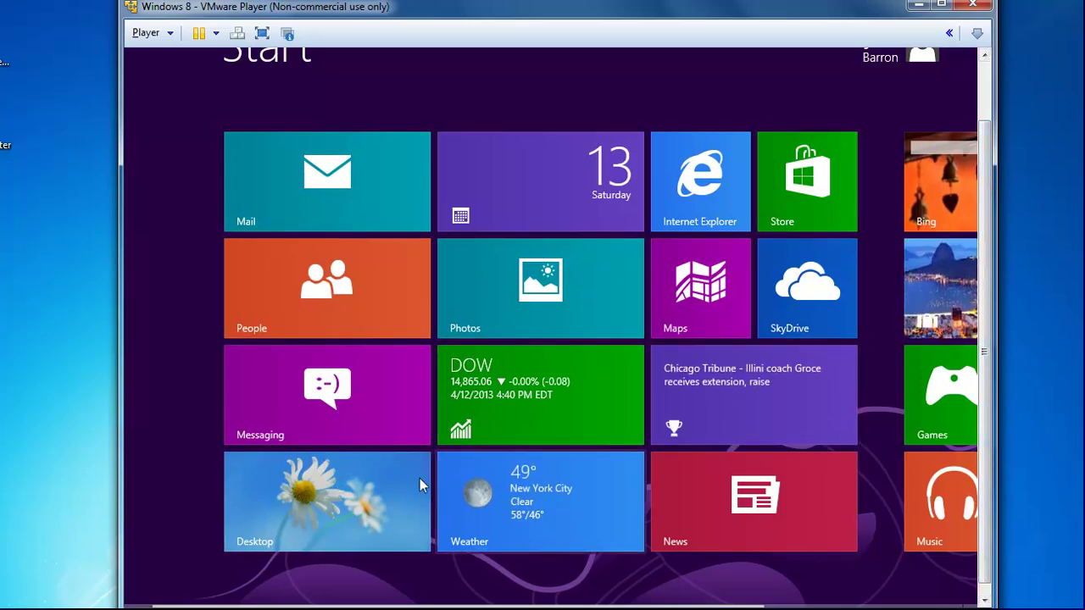
left_click(303, 491)
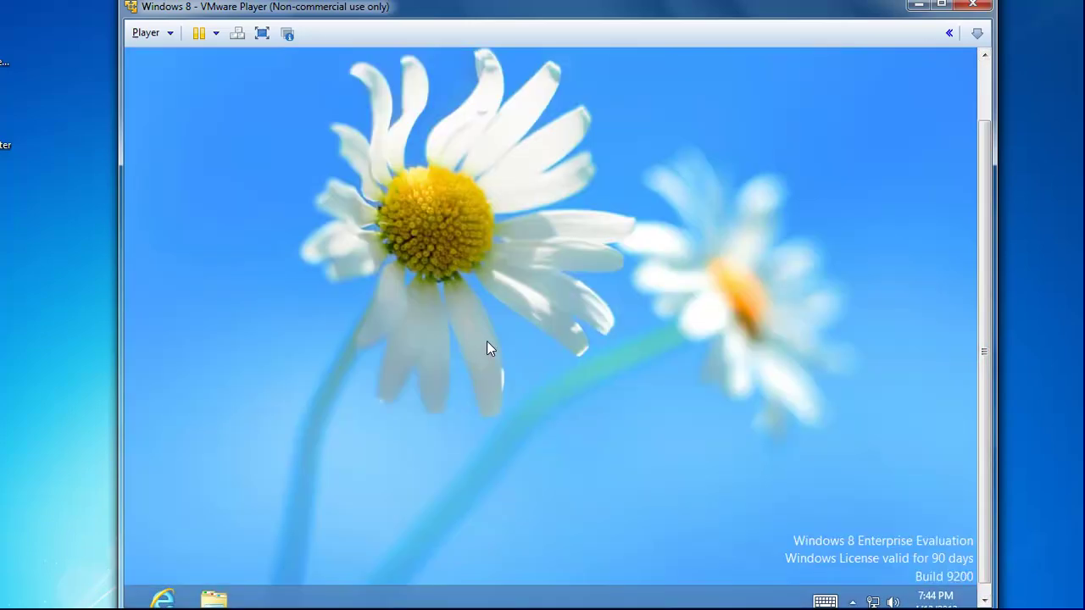
left_click_drag(980, 271, 978, 302)
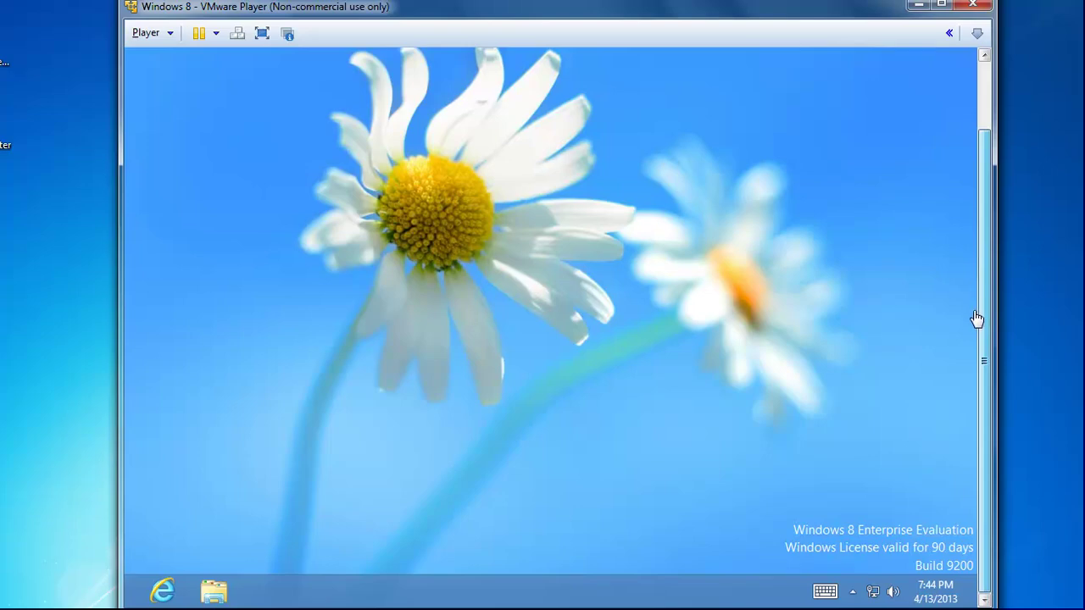
left_click(212, 593)
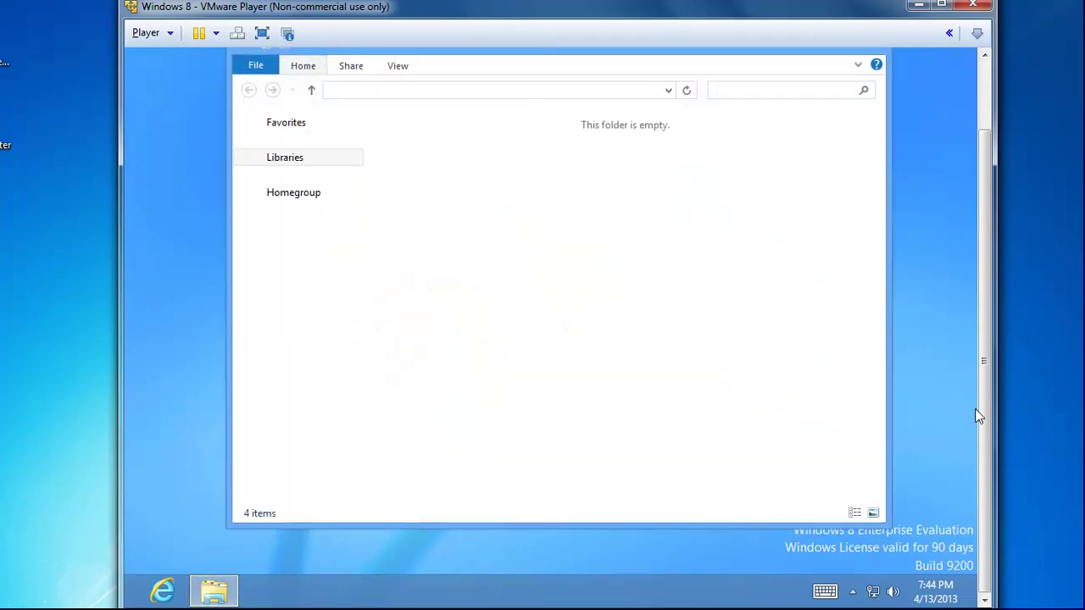
scroll(985, 408, "up", 1)
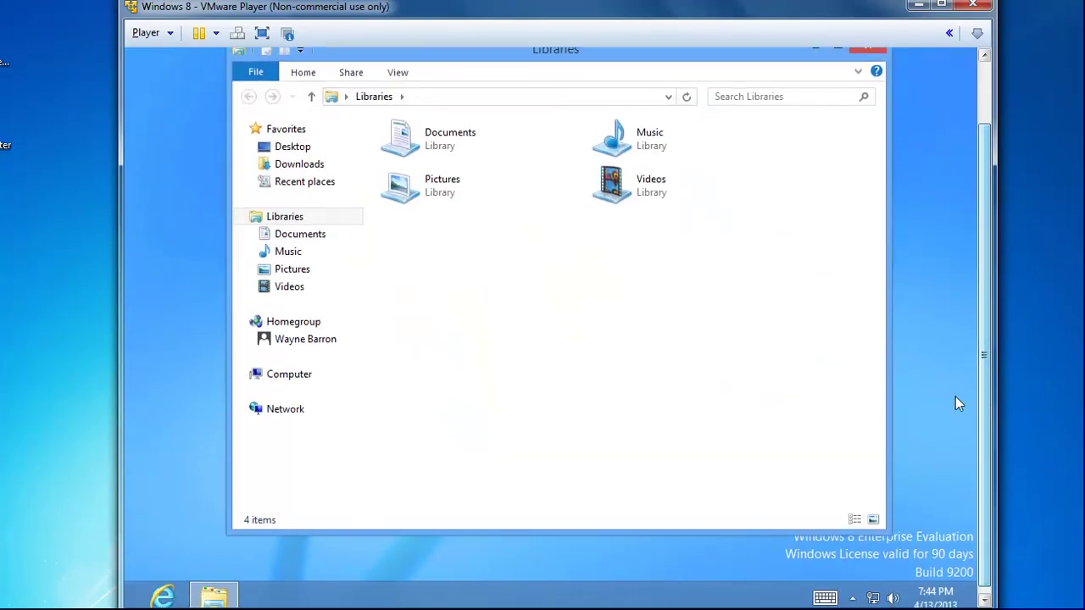
left_click(244, 375)
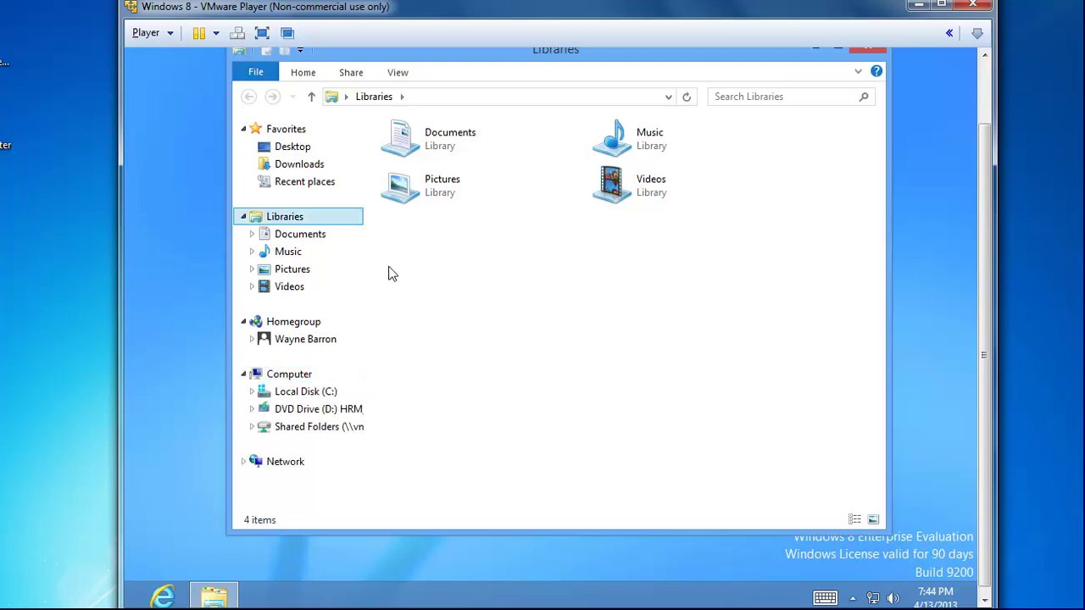
left_click(172, 34)
mouse_move(162, 187)
left_click(449, 229)
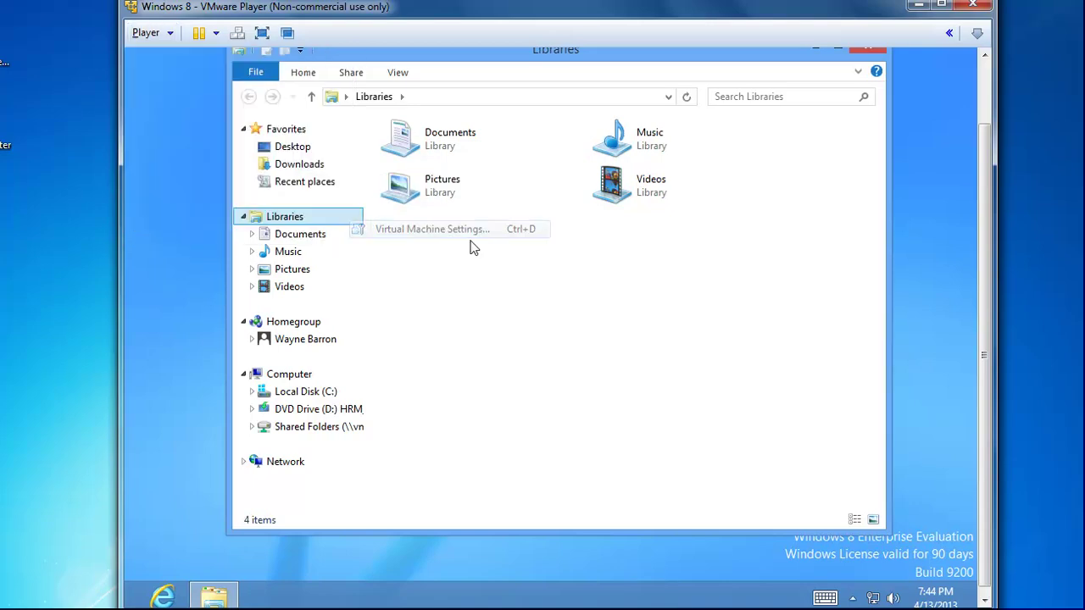
left_click(363, 101)
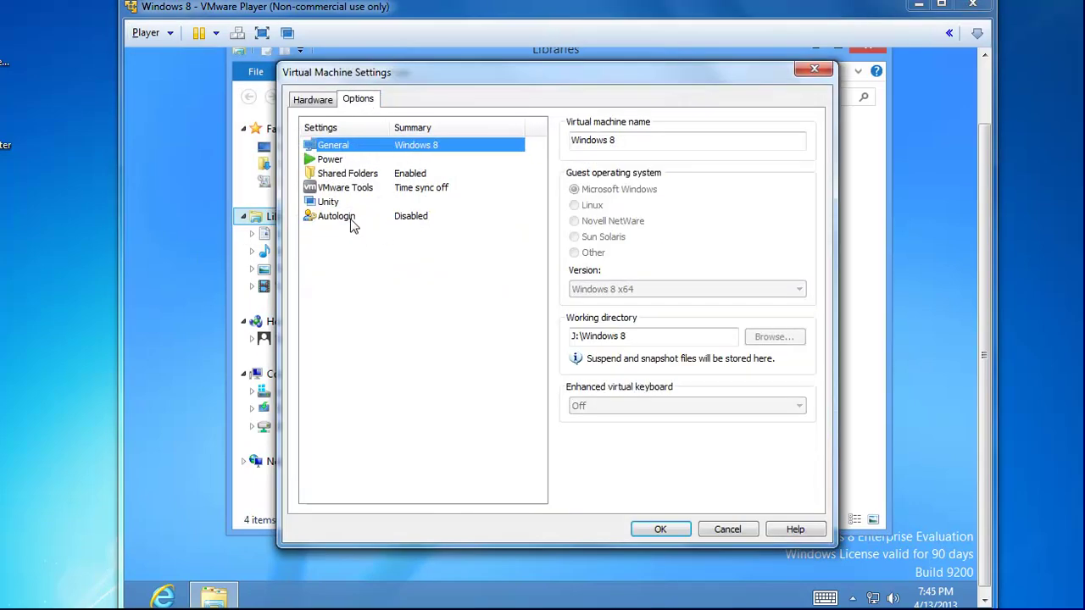
left_click(351, 174)
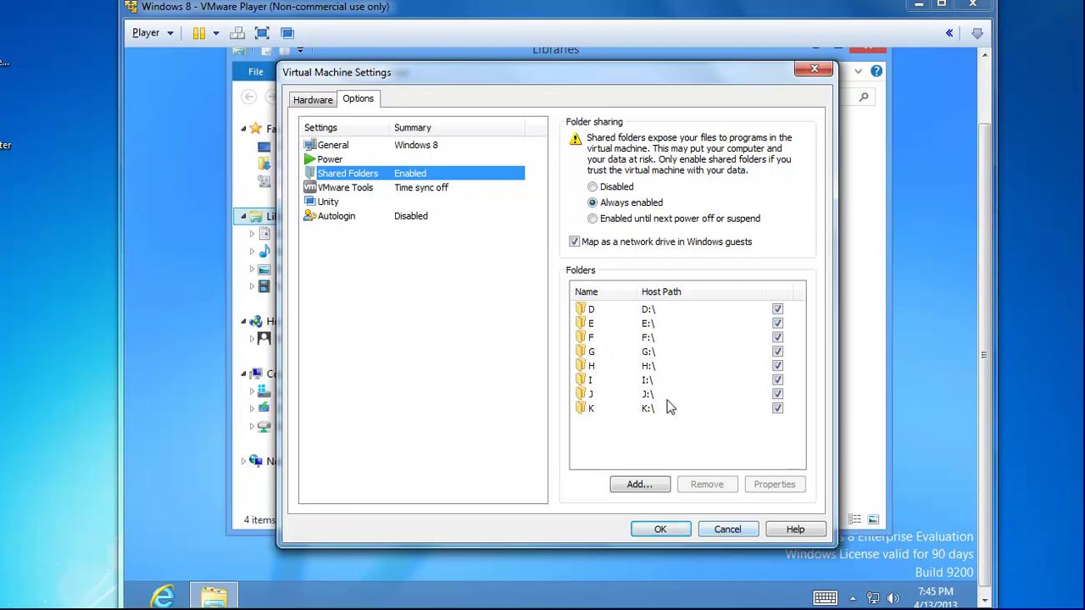
left_click(728, 529)
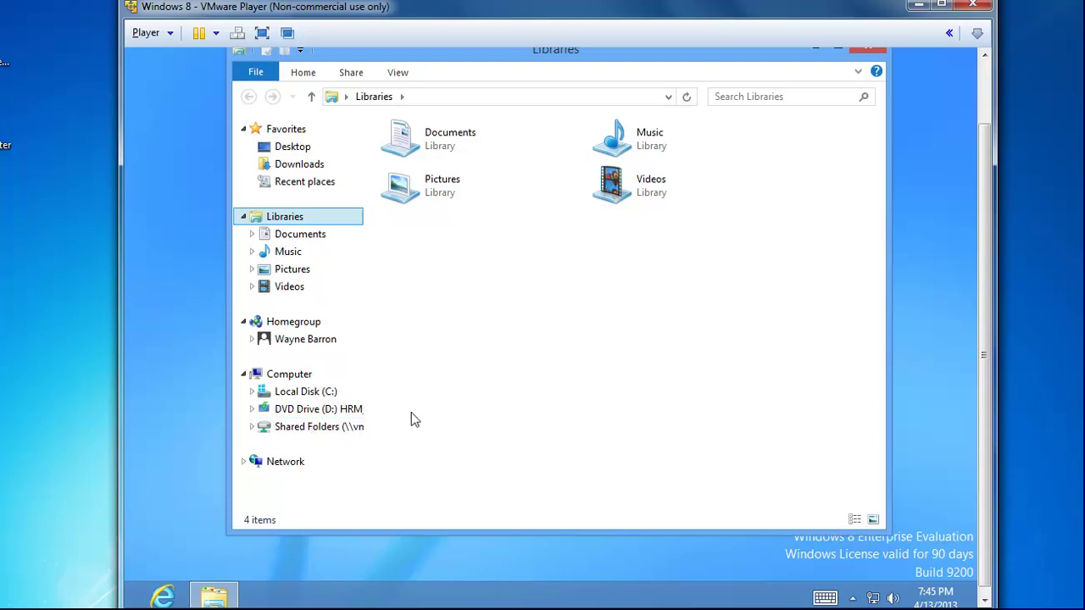
Step: Open Shared Folders (Z:) to show host drives D through K, comparing with the host's Computer window
left_click(315, 430)
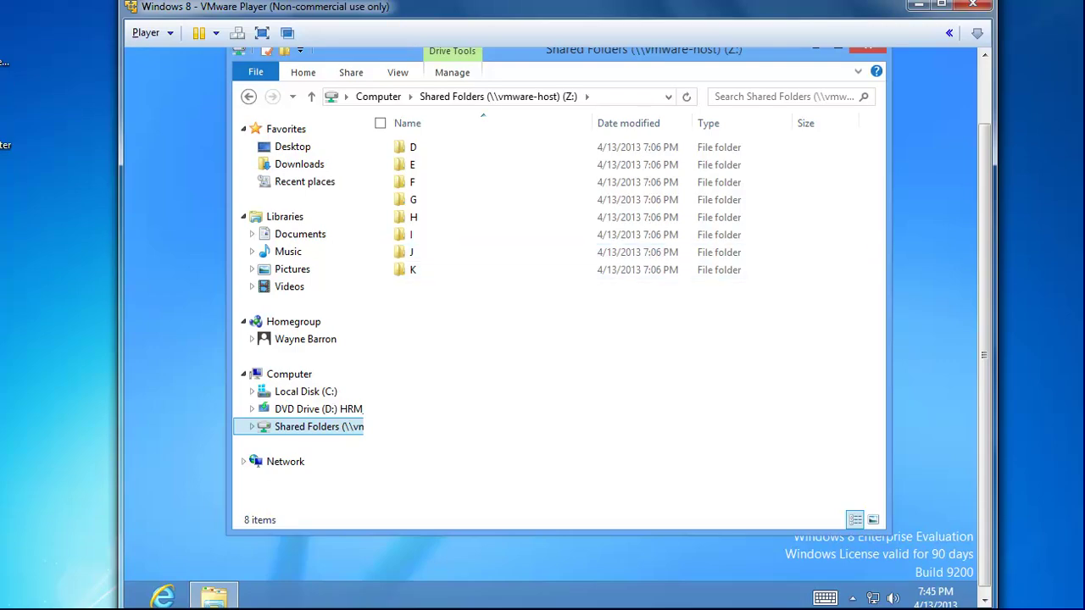
key("super+e")
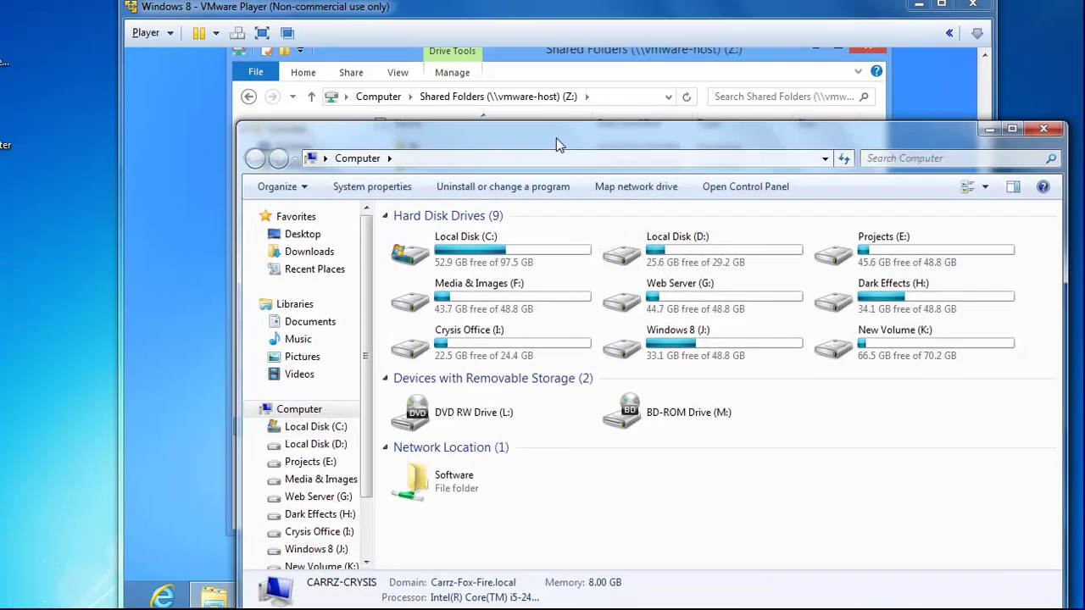
left_click_drag(557, 145, 459, 339)
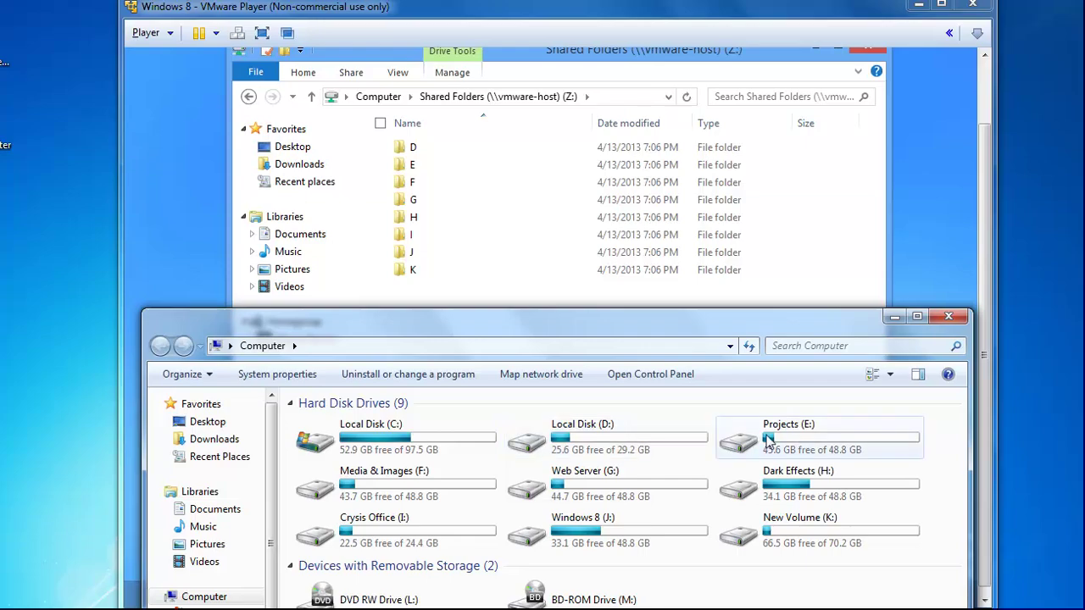
left_click_drag(776, 325, 726, 108)
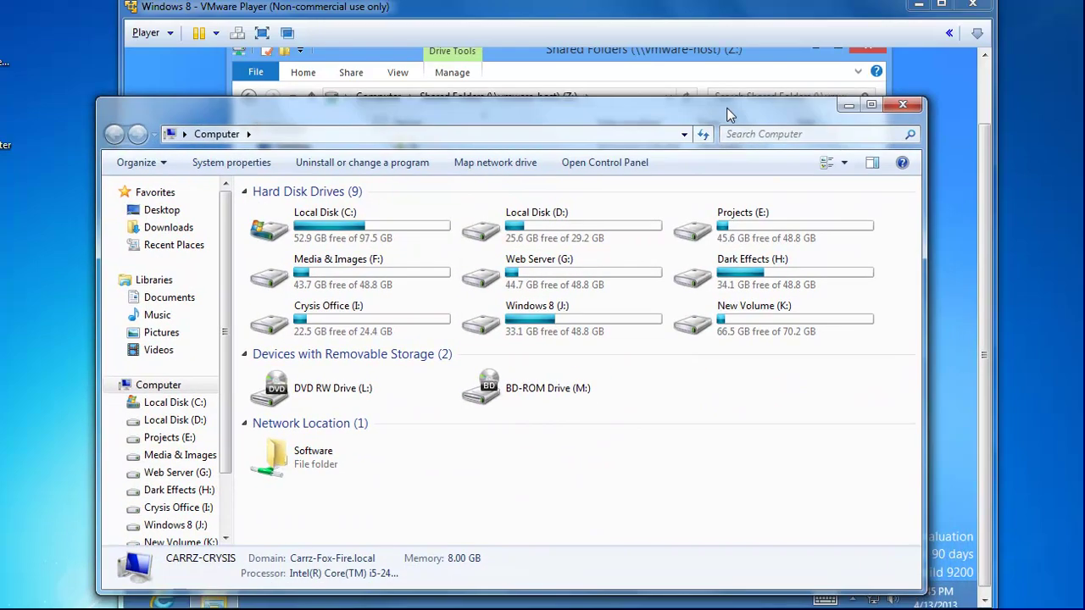
left_click(902, 104)
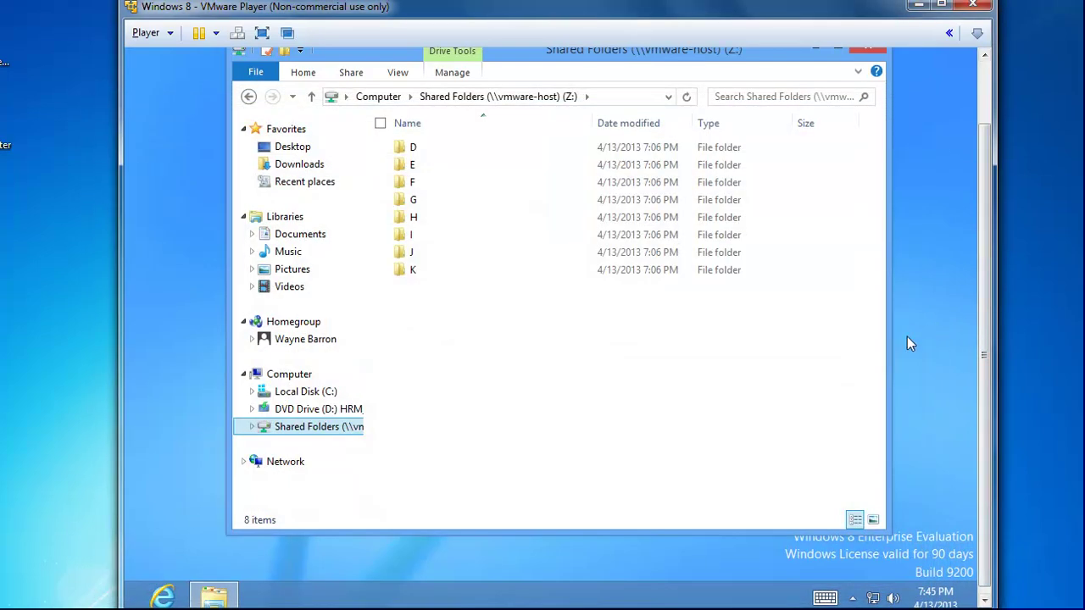